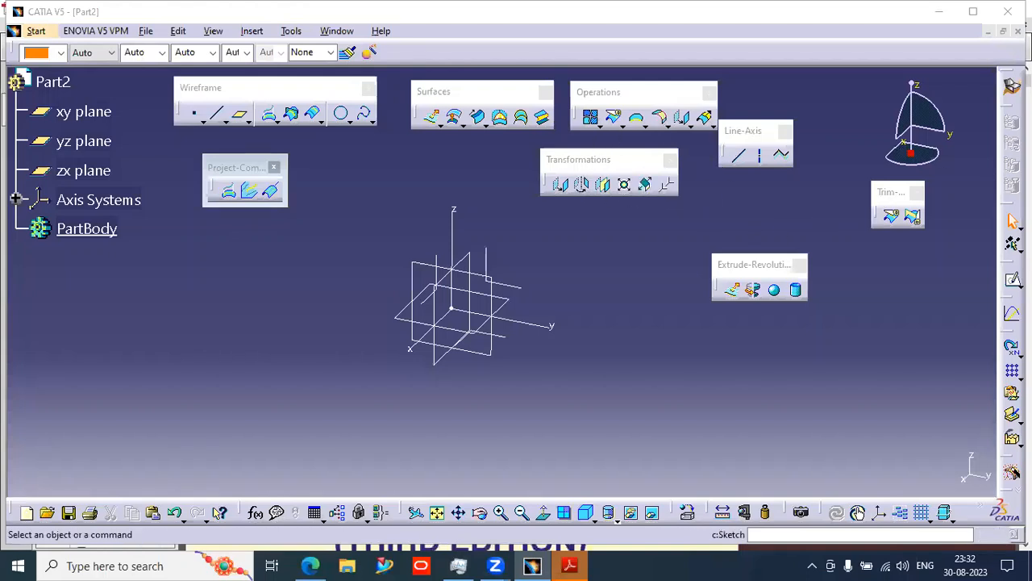
# - Start a new sketch on the zx plane
pyautogui.click(1011, 279)
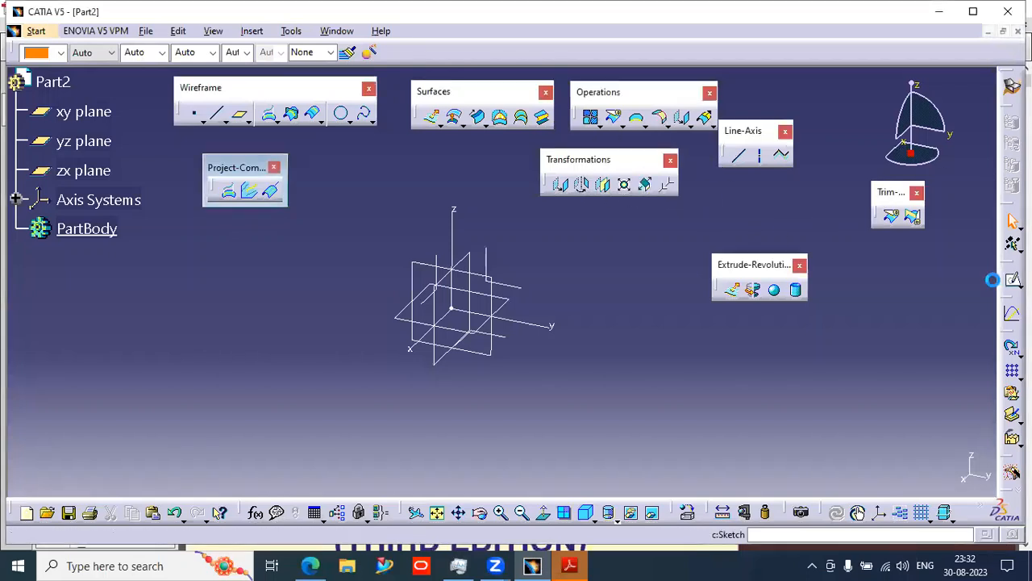
pyautogui.click(476, 261)
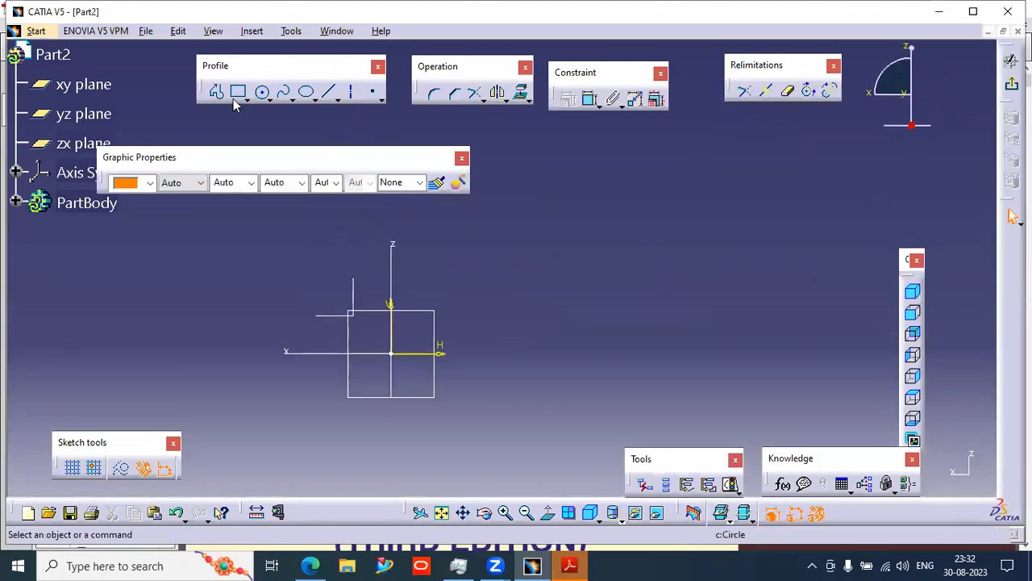
# - Draw a horizontal axis line through the sketch origin
pyautogui.click(352, 94)
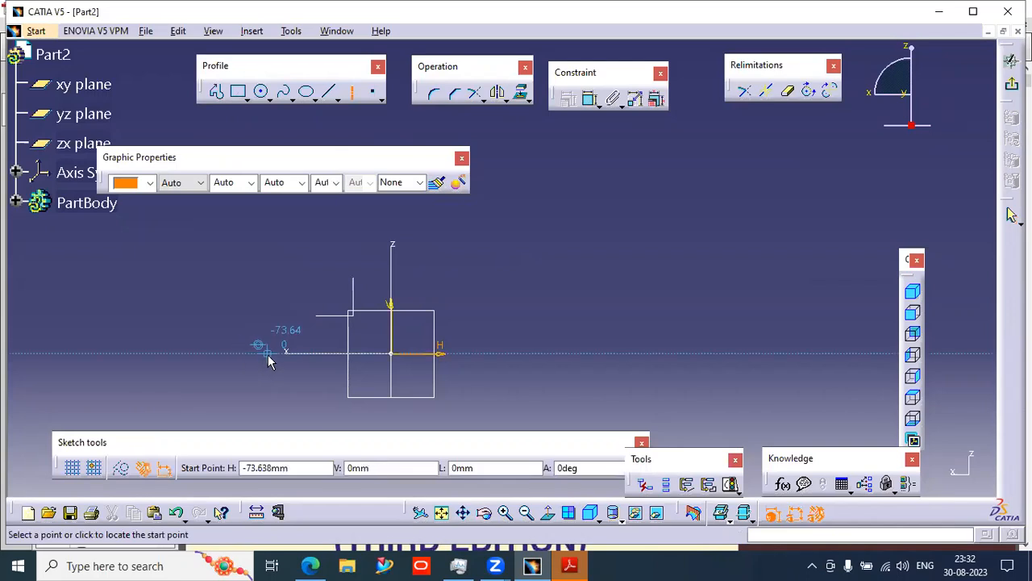
pyautogui.click(267, 353)
pyautogui.click(631, 355)
# - Draw a three-point arc starting on the vertical axis and arching over to the right
pyautogui.click(263, 91)
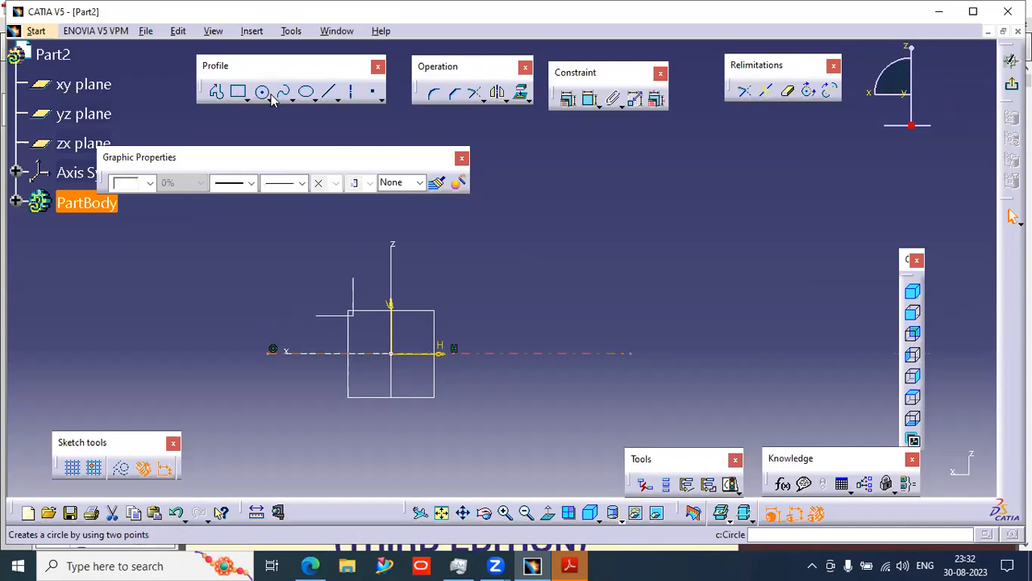
pyautogui.click(272, 98)
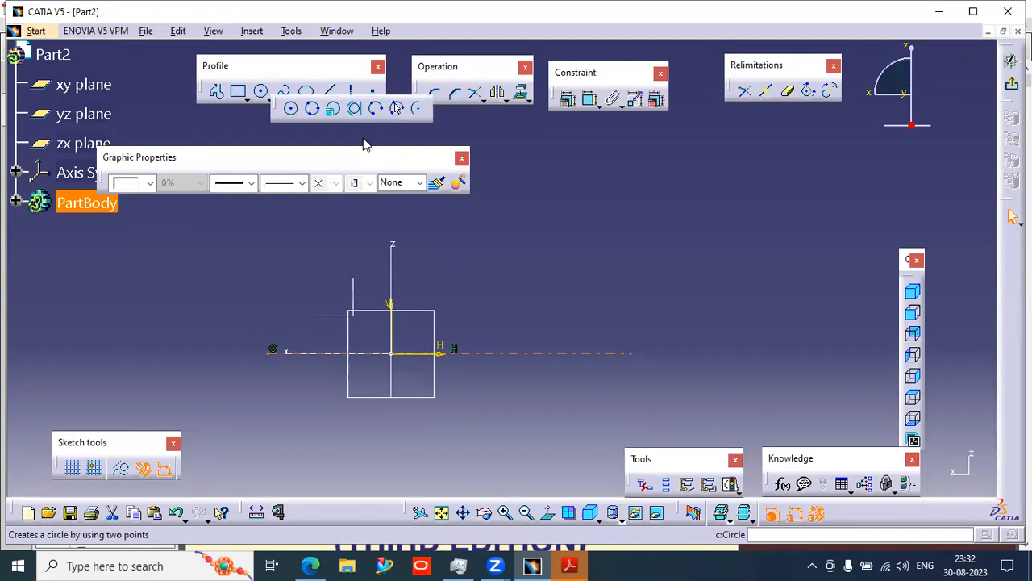
pyautogui.click(391, 277)
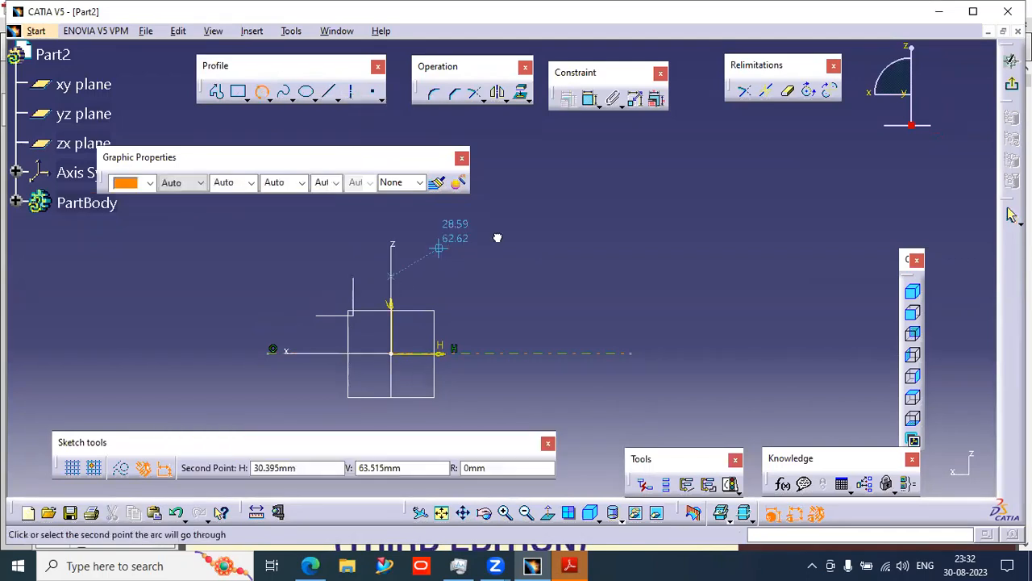
pyautogui.click(487, 235)
pyautogui.click(713, 284)
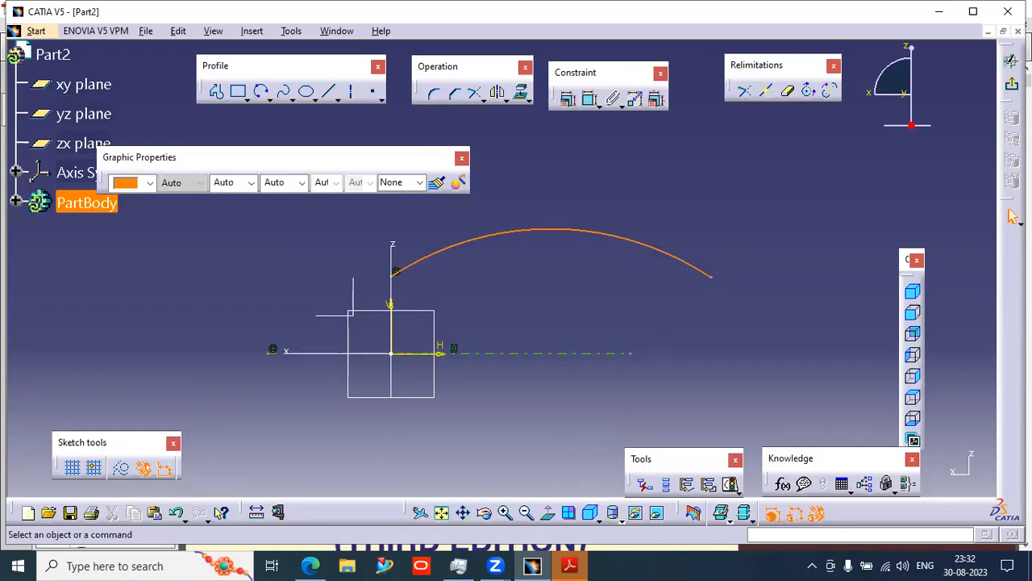
# - Dimension the arc's radius
pyautogui.click(1013, 216)
pyautogui.click(590, 98)
pyautogui.click(603, 231)
pyautogui.click(616, 198)
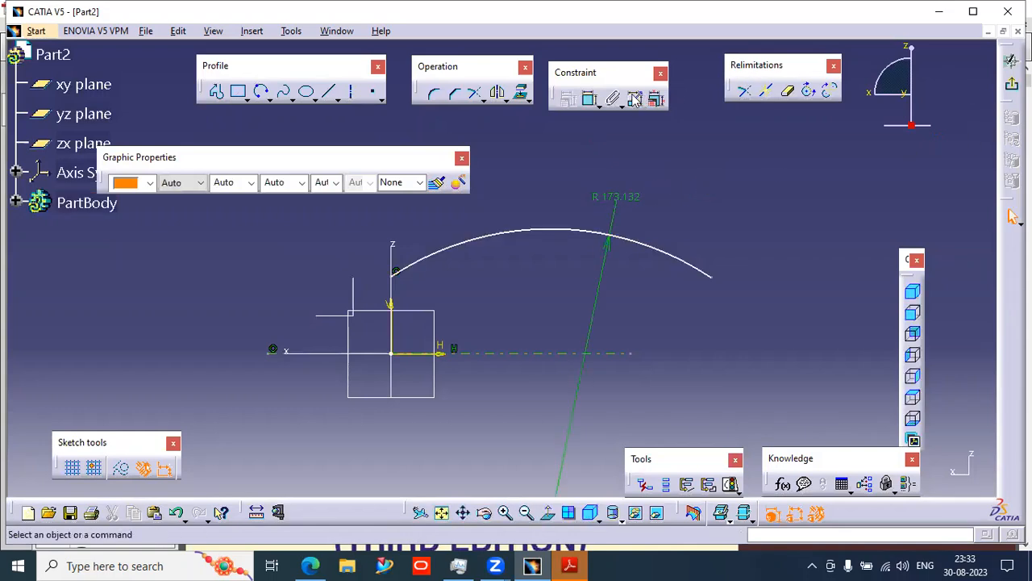
# - Dimension the horizontal distance between the arc's two endpoints
pyautogui.click(589, 98)
pyautogui.click(396, 274)
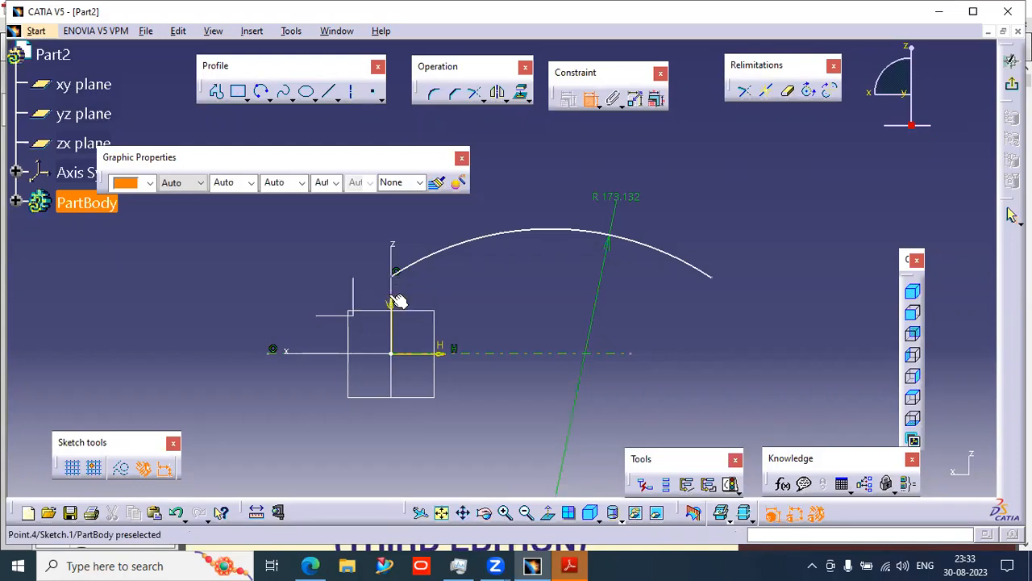
pyautogui.click(713, 278)
pyautogui.click(542, 395)
# - Dimension the arc's height above the horizontal axis
pyautogui.click(535, 230)
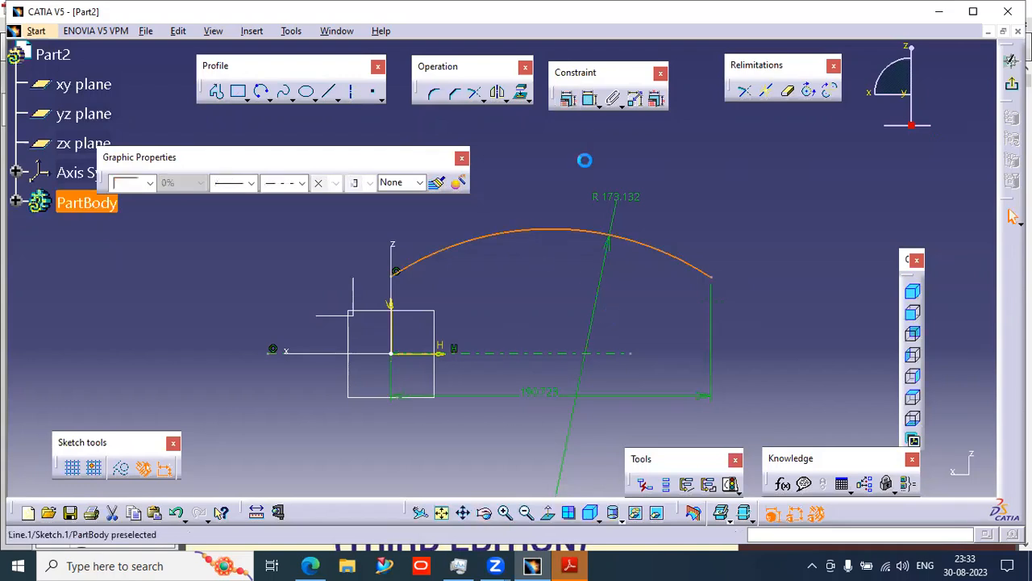
pyautogui.click(589, 99)
pyautogui.click(552, 231)
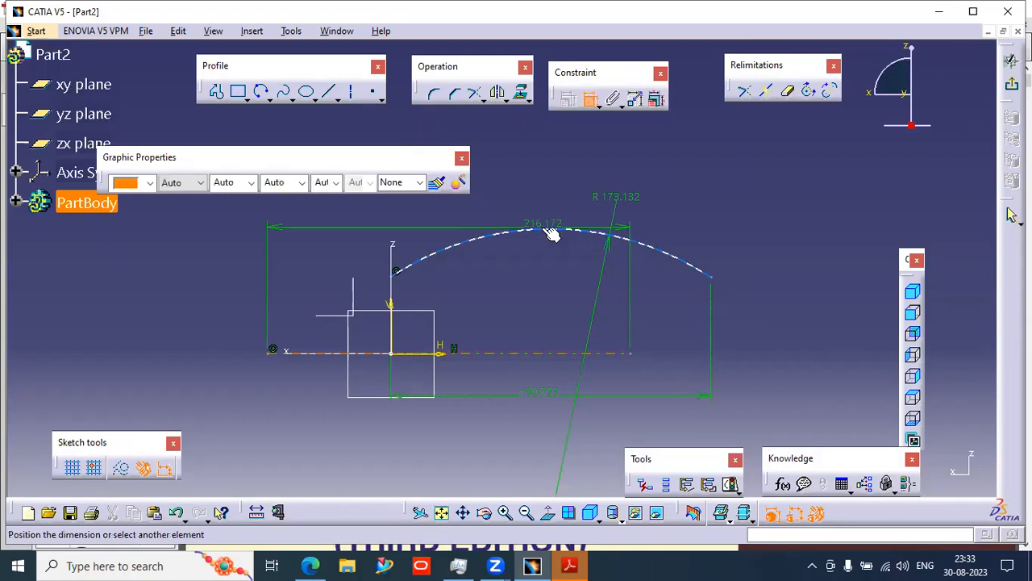
pyautogui.click(362, 269)
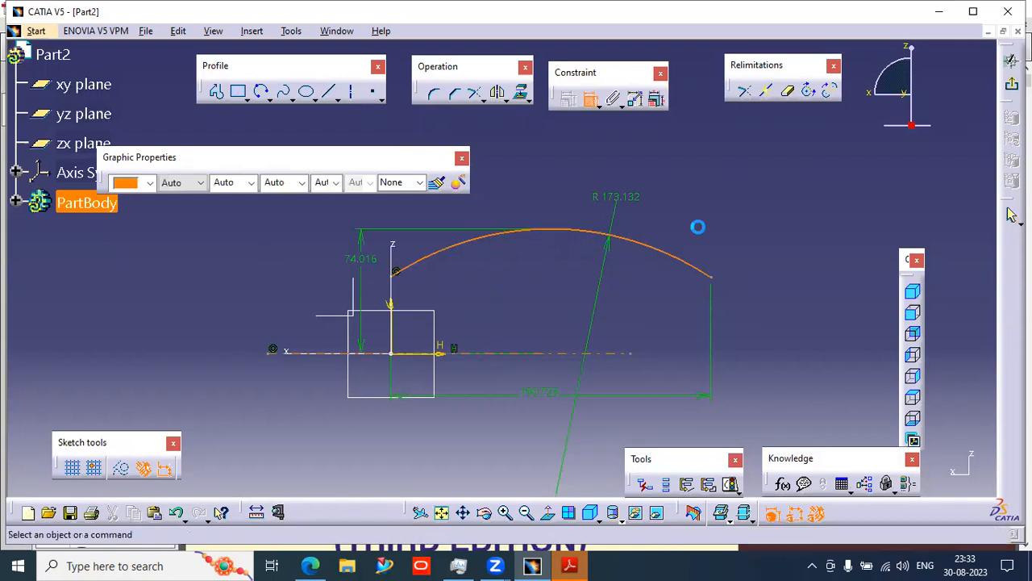
# - Drag the arc to reshape it within its constraints
pyautogui.click(761, 213)
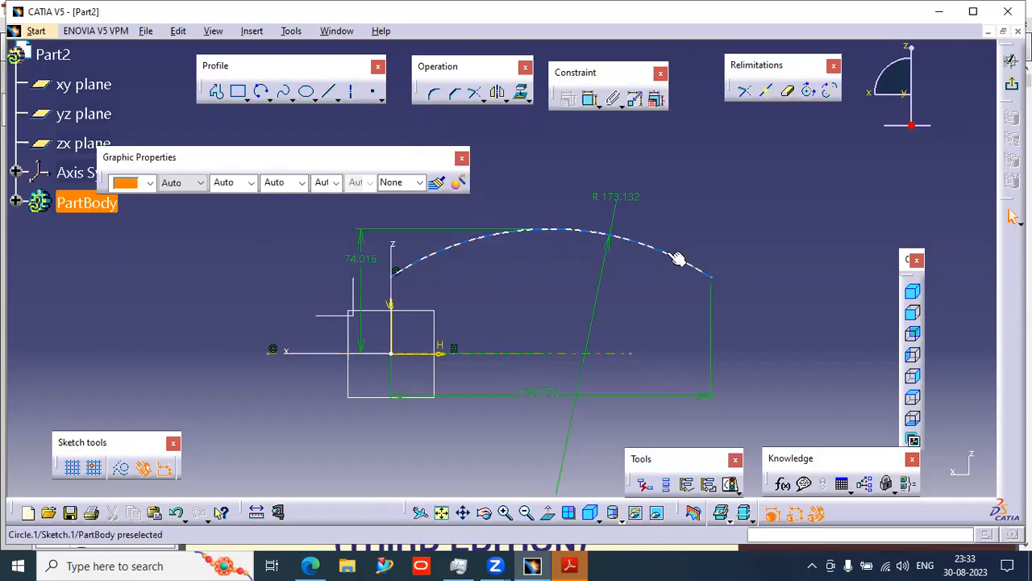
pyautogui.click(669, 220)
pyautogui.moveTo(578, 243); pyautogui.dragTo(547, 270)
pyautogui.click(593, 134)
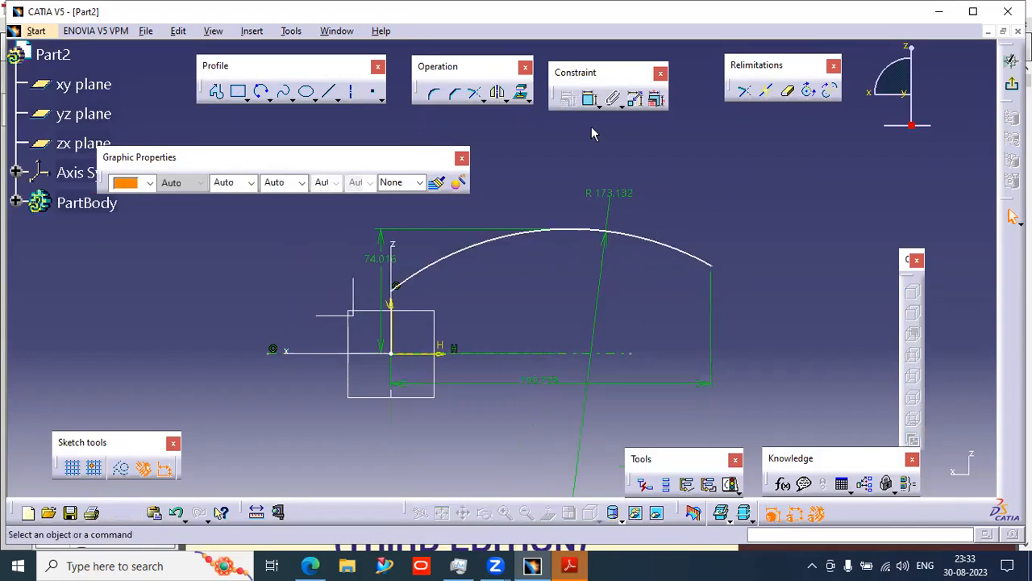
# - Dimension the vertical distance from the arc's start point to the horizontal axis
pyautogui.click(590, 98)
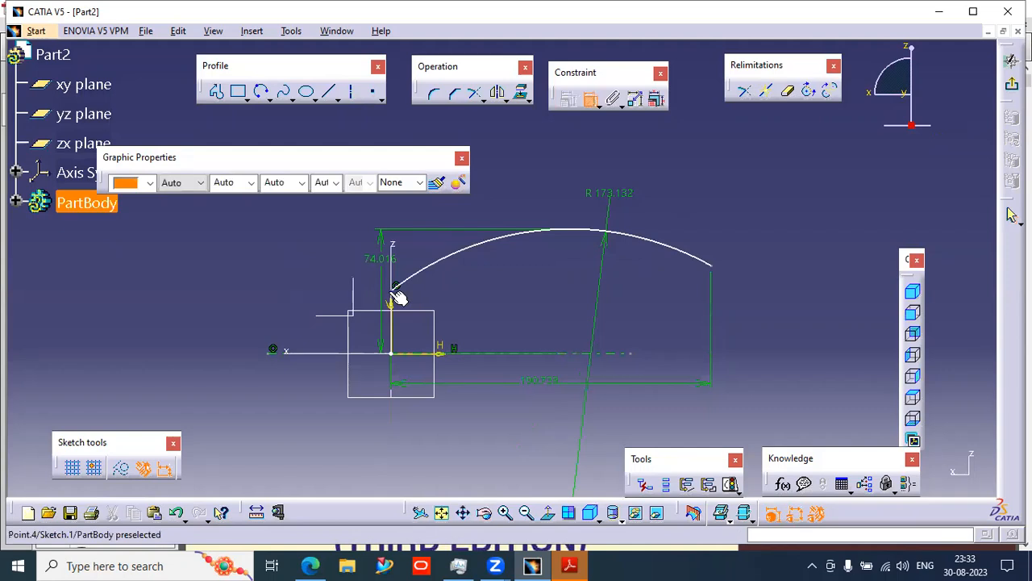
pyautogui.click(438, 355)
pyautogui.click(428, 355)
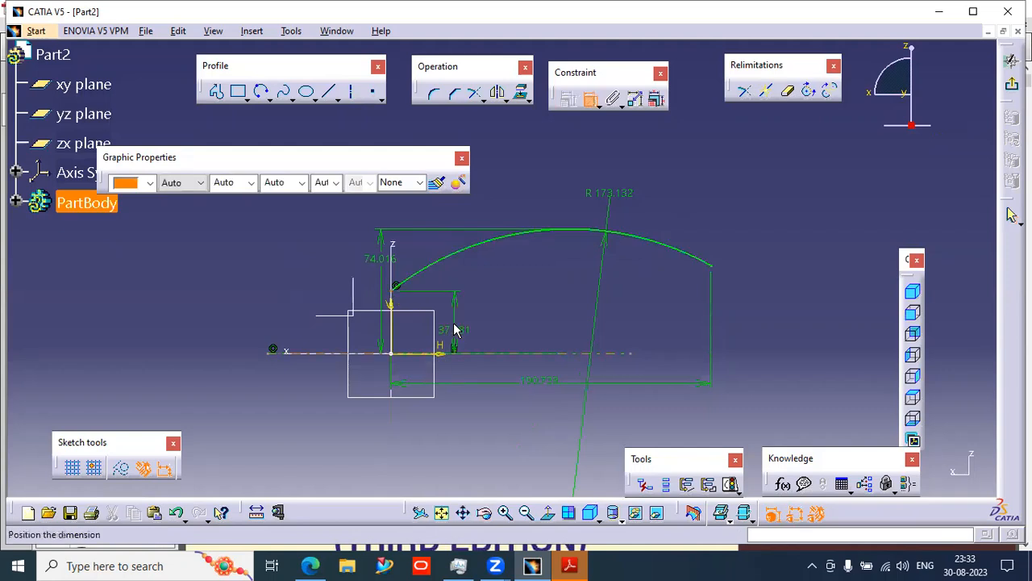
pyautogui.click(789, 258)
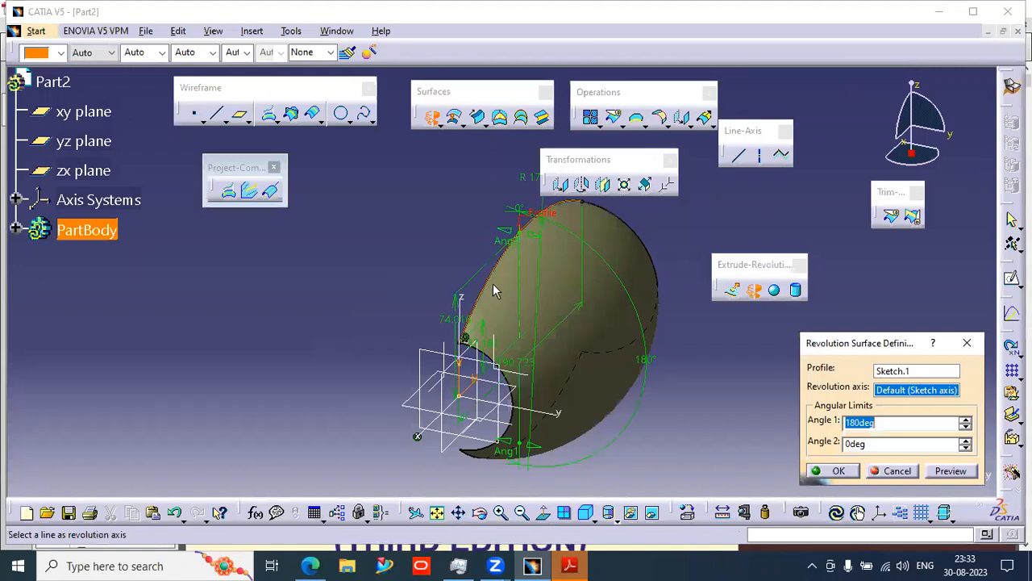
# - Revolve the sketch about its axis with Angle 1 and Angle 2 both set to 90deg
pyautogui.moveTo(505, 234); pyautogui.dragTo(361, 298)
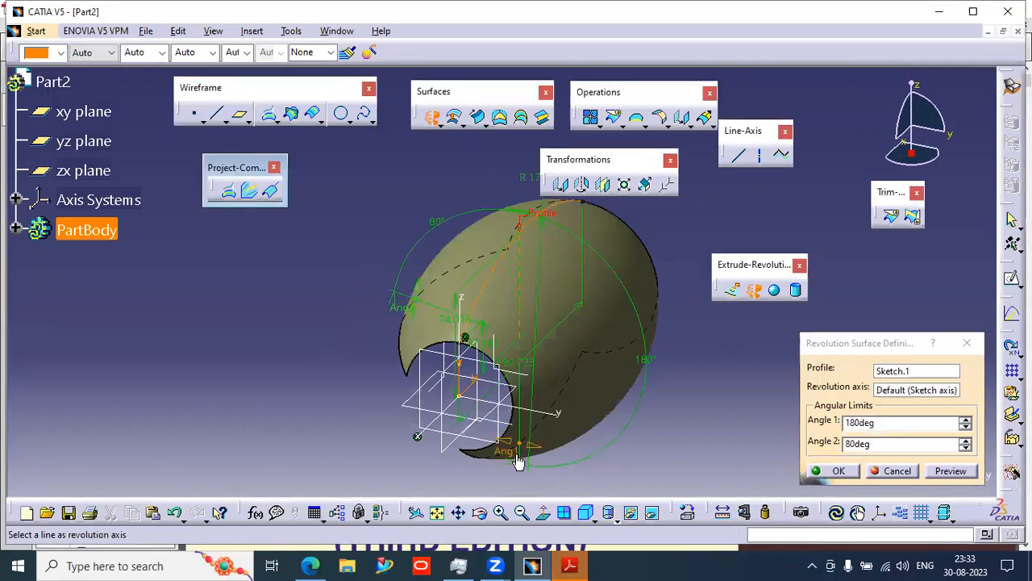
pyautogui.moveTo(513, 451); pyautogui.dragTo(606, 367)
pyautogui.moveTo(872, 423); pyautogui.dragTo(790, 420)
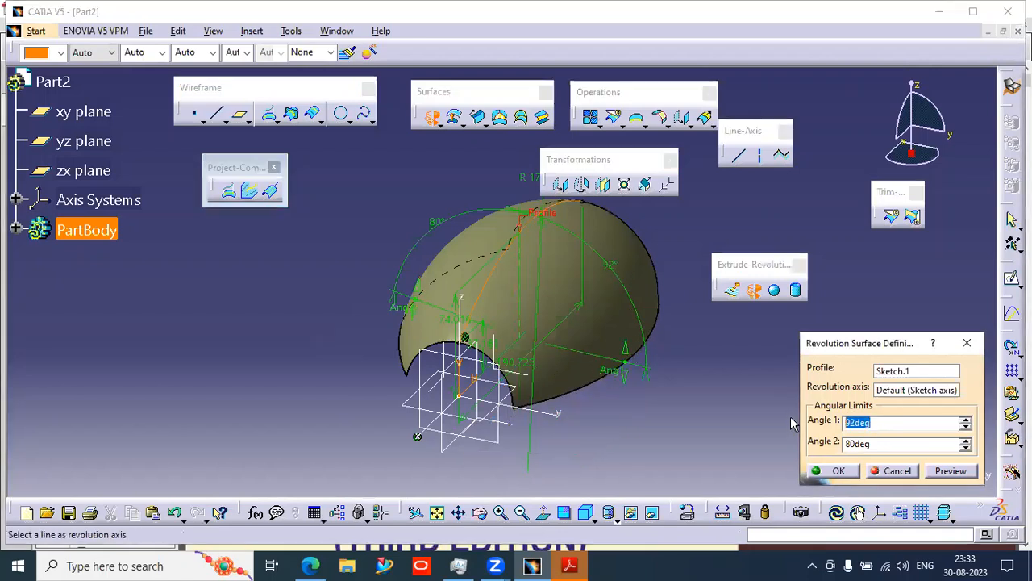
pyautogui.write('90')
pyautogui.moveTo(877, 444); pyautogui.dragTo(823, 455)
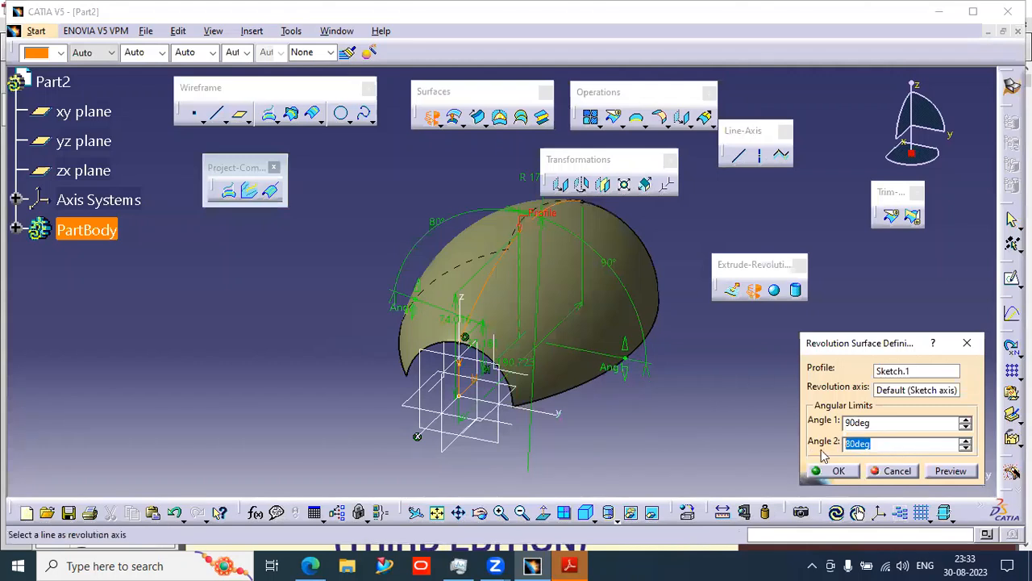
pyautogui.write('90')
pyautogui.click(880, 422)
pyautogui.click(831, 471)
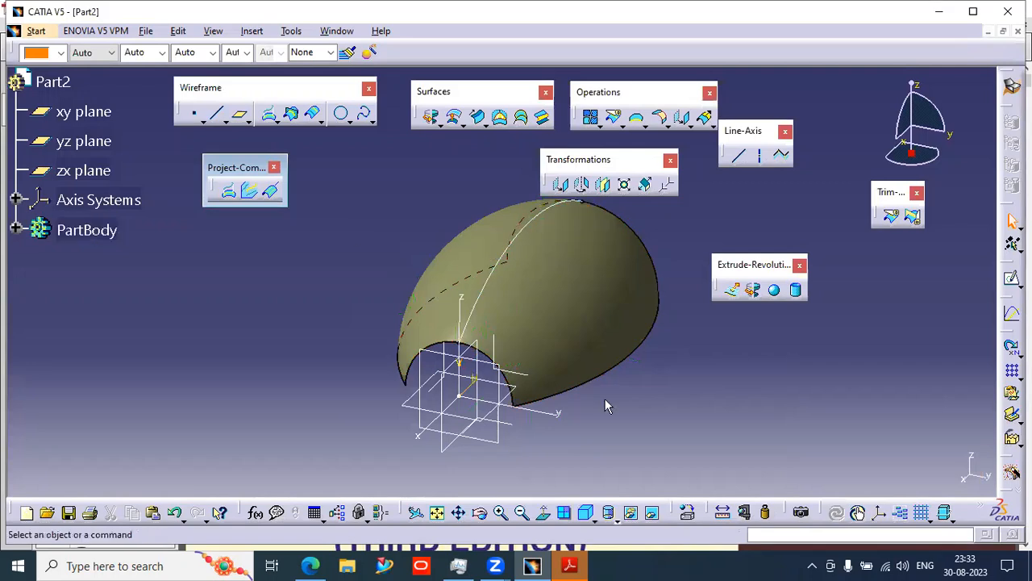
# - Start a new sketch on the xy plane
pyautogui.moveTo(634, 401); pyautogui.dragTo(473, 337, button='middle')
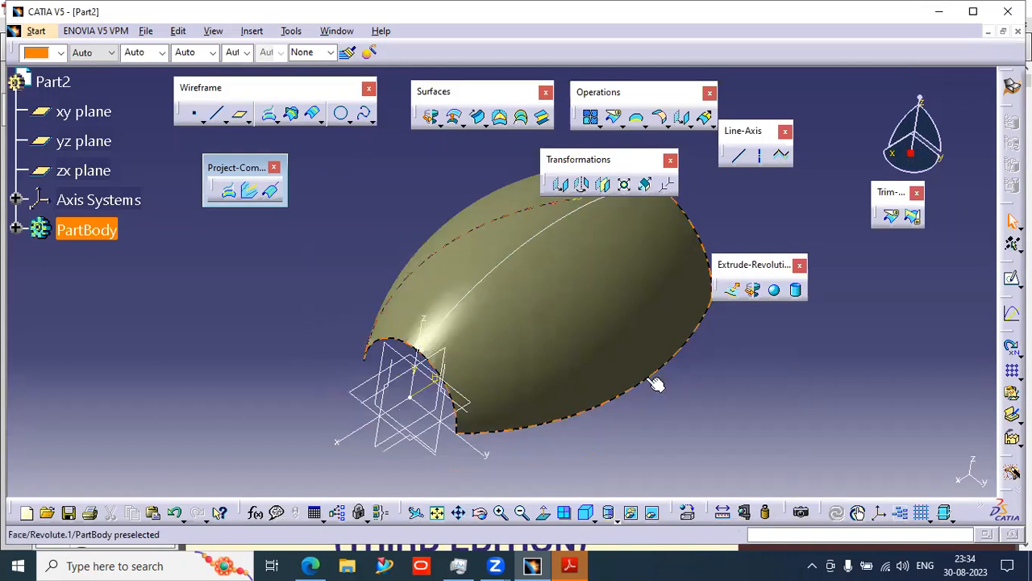
pyautogui.moveTo(698, 410)
pyautogui.mouseDown(button='middle')
pyautogui.moveTo(631, 441)
pyautogui.moveTo(625, 427)
pyautogui.mouseUp(button='middle')
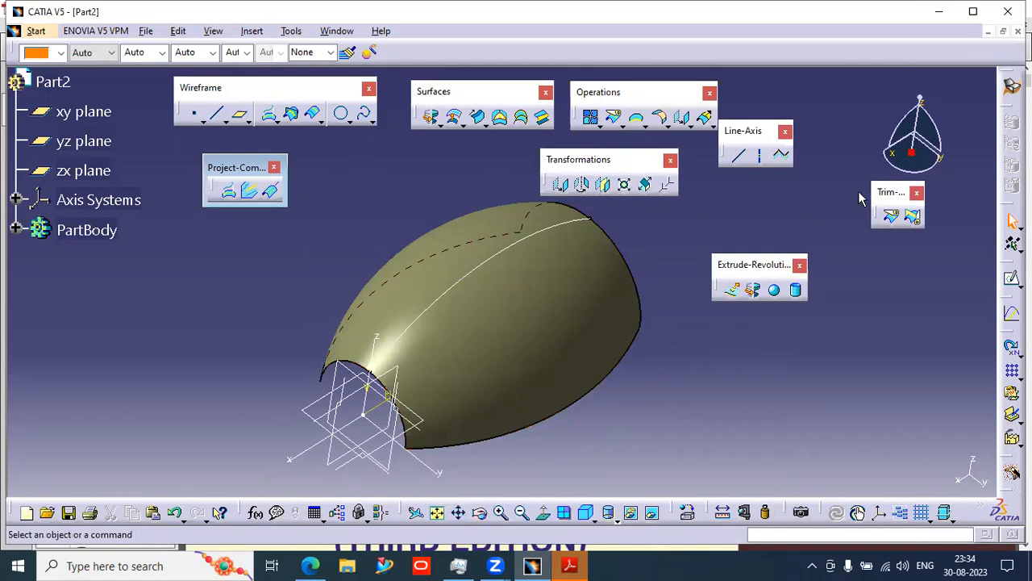
pyautogui.click(1011, 280)
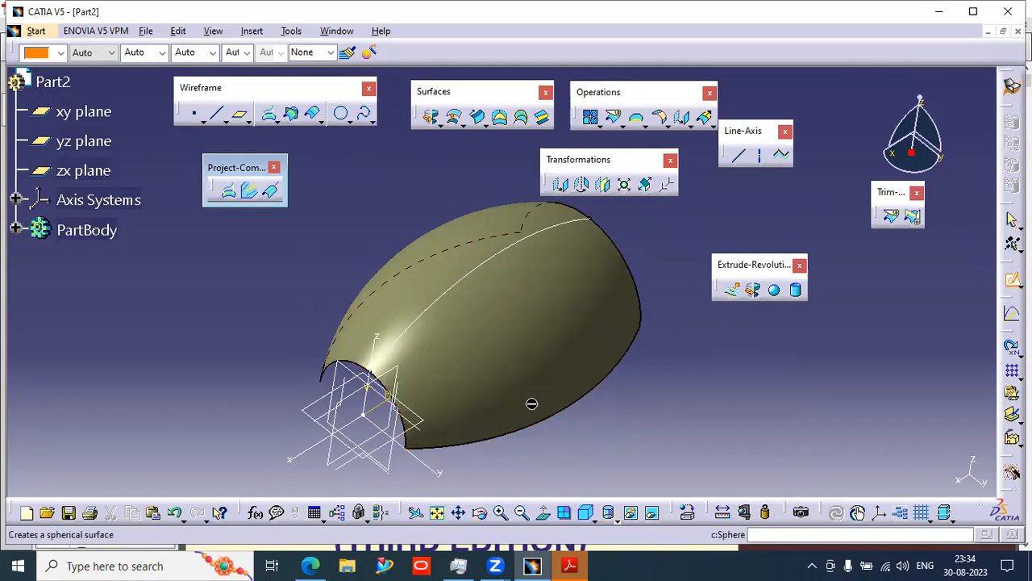
pyautogui.click(308, 410)
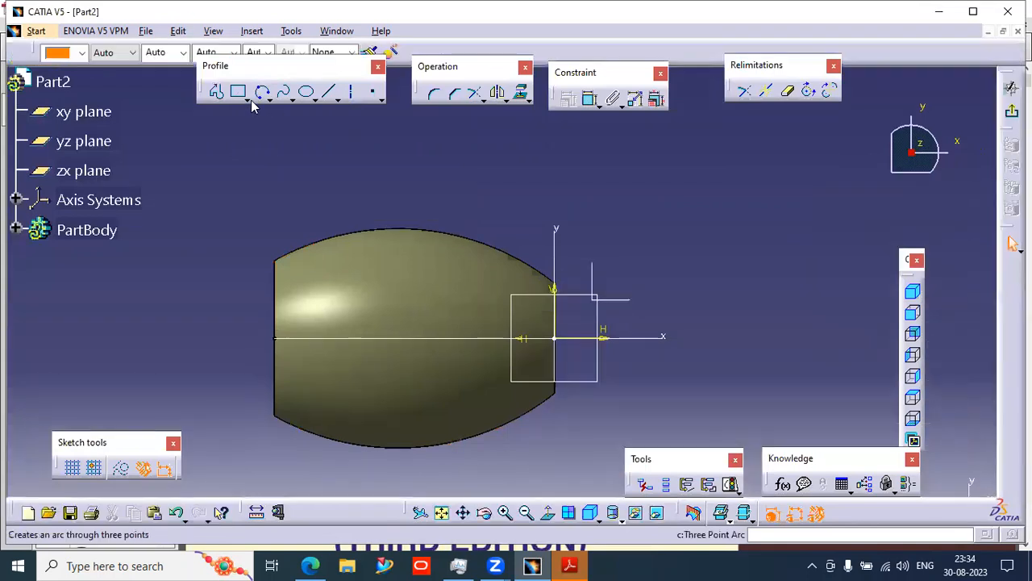
# - Draw an elongated hole along the horizontal axis with a radius of about 15.7 mm
pyautogui.click(246, 98)
pyautogui.click(354, 111)
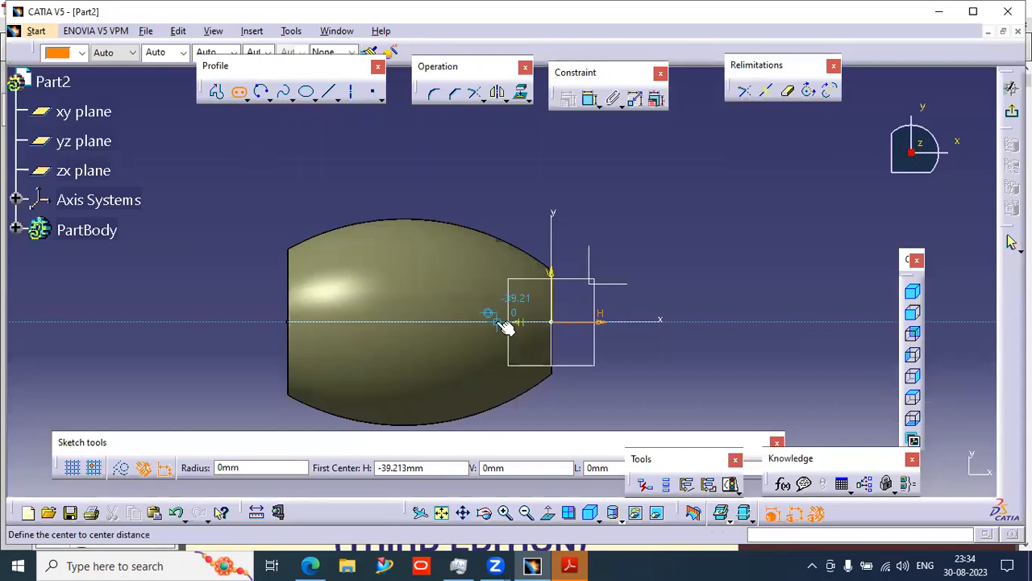
pyautogui.click(502, 321)
pyautogui.click(406, 321)
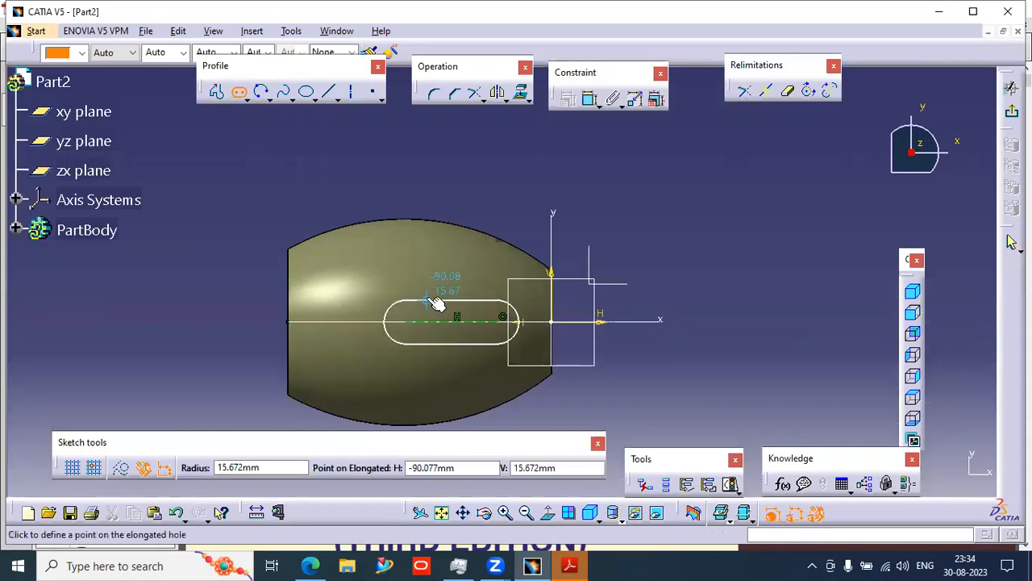
pyautogui.click(435, 303)
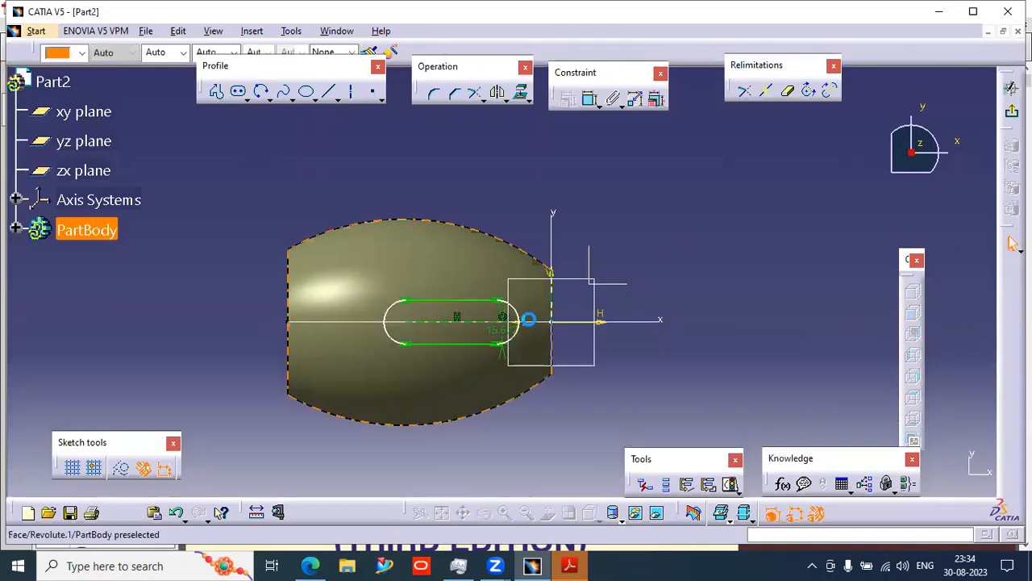
# - Drag both ends of the elongated hole leftward to reposition it, then exit the sketch
pyautogui.moveTo(513, 317); pyautogui.dragTo(474, 320)
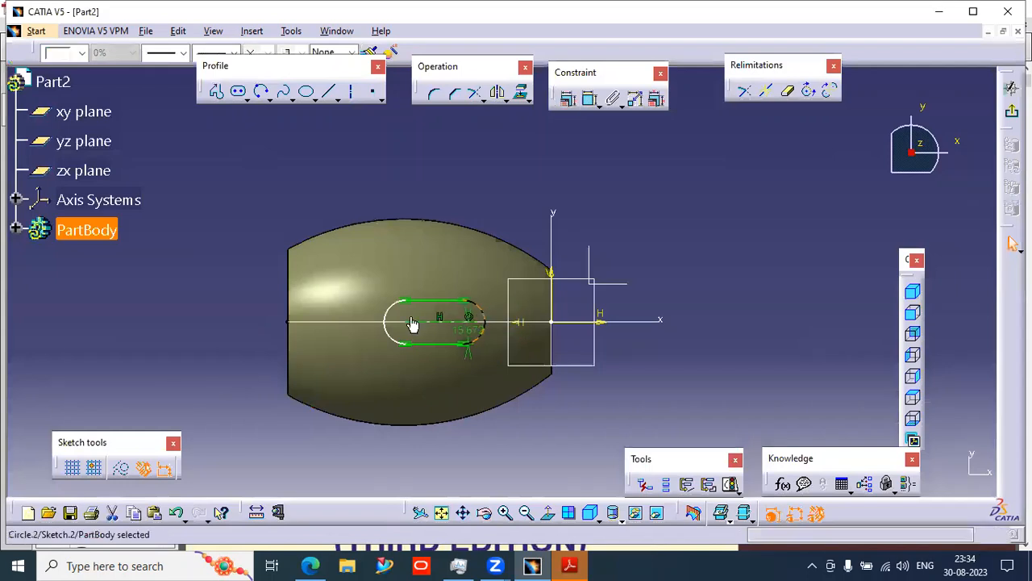
pyautogui.moveTo(393, 320); pyautogui.dragTo(365, 320)
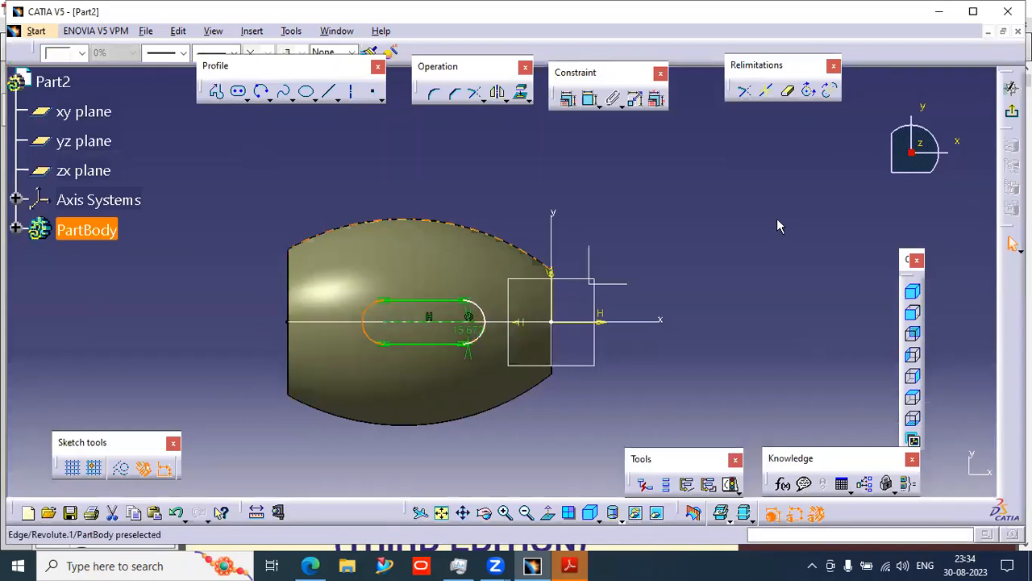
pyautogui.click(1011, 87)
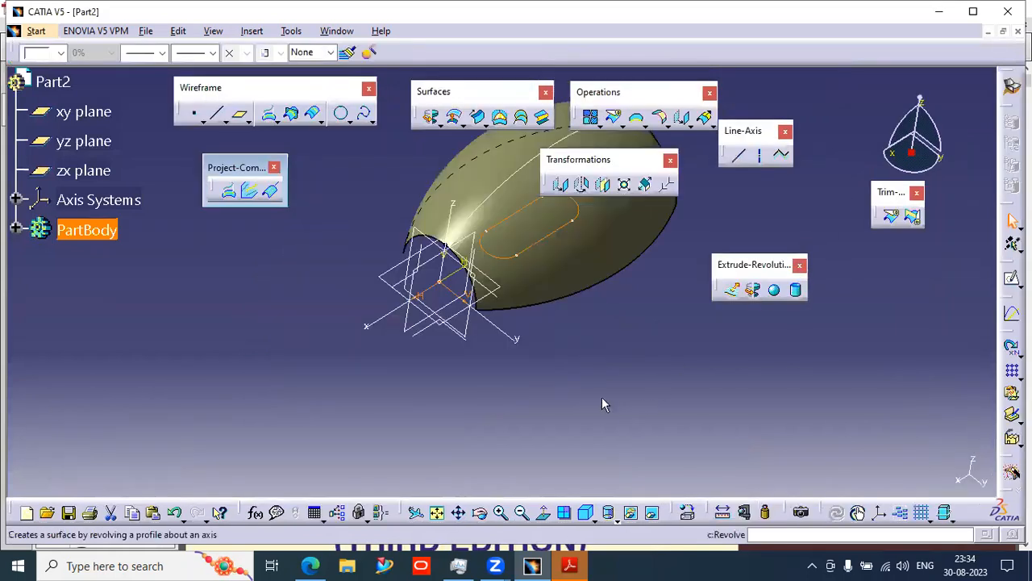
# - Project the elongated-hole sketch onto the revolved surface with the Projection tool and preview it, closing the update error
pyautogui.moveTo(562, 418); pyautogui.dragTo(504, 371, button='middle')
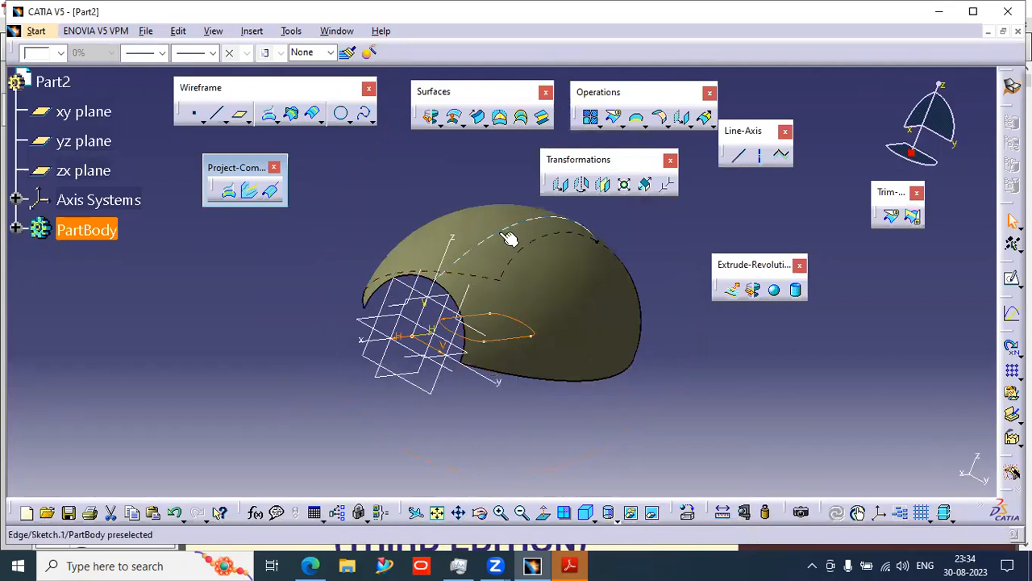
pyautogui.click(352, 191)
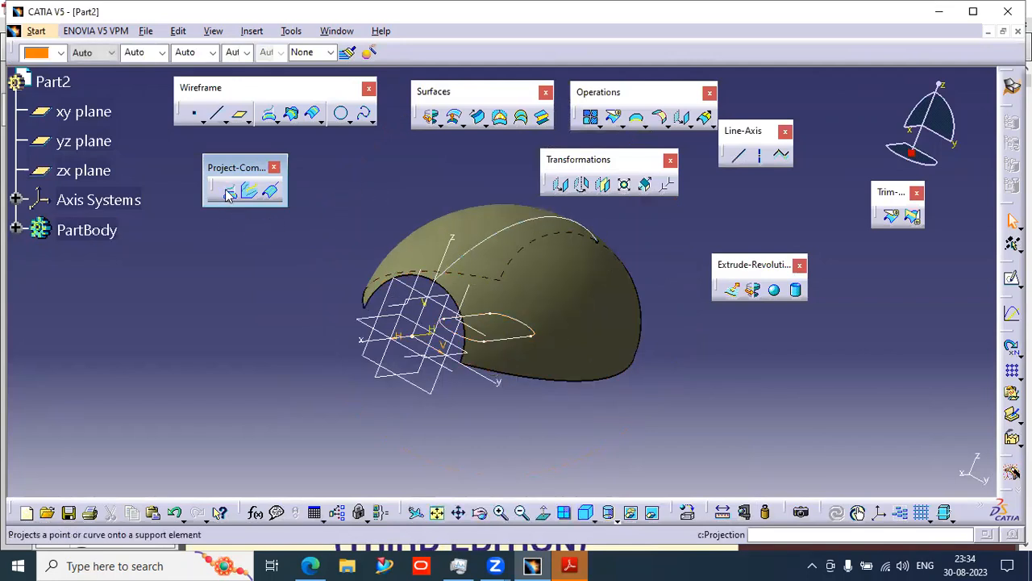
pyautogui.click(229, 192)
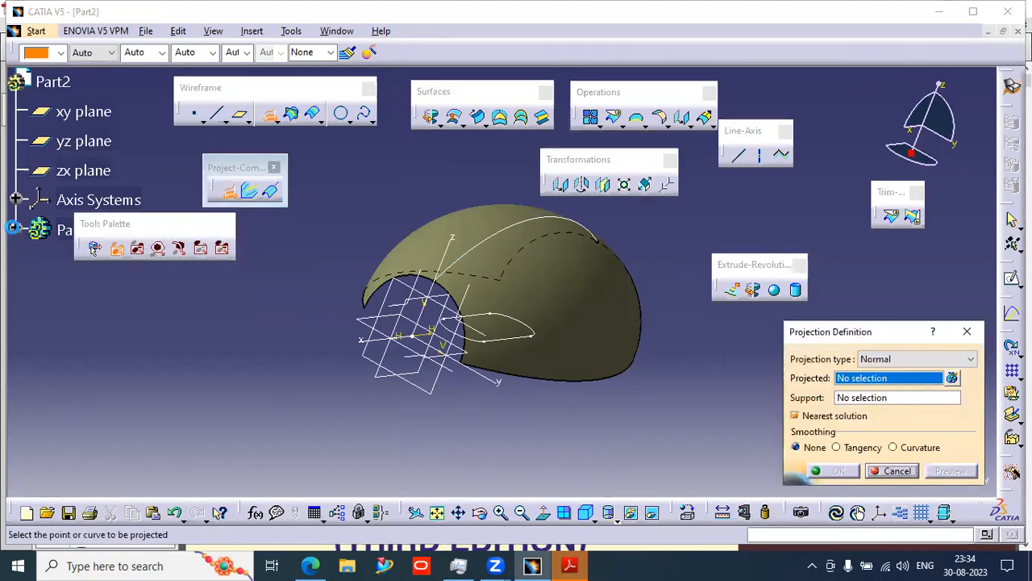
pyautogui.click(14, 228)
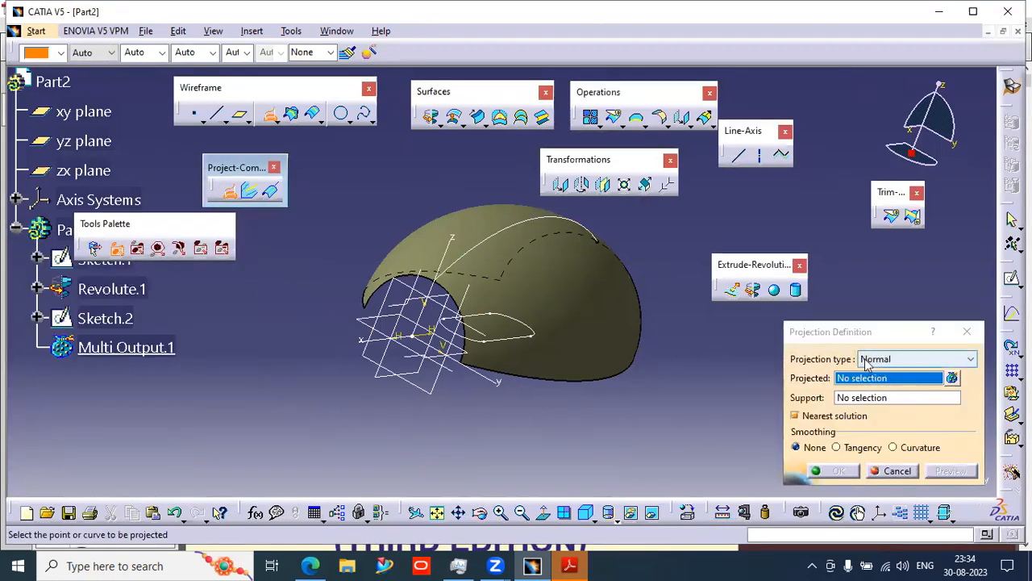
pyautogui.click(495, 339)
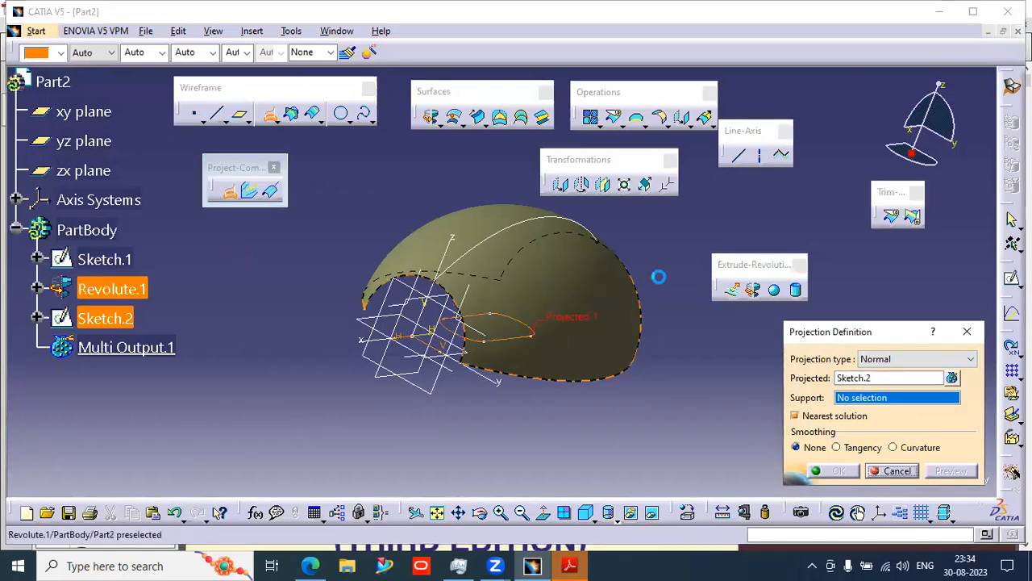
pyautogui.click(597, 284)
pyautogui.moveTo(729, 369); pyautogui.dragTo(646, 384, button='middle')
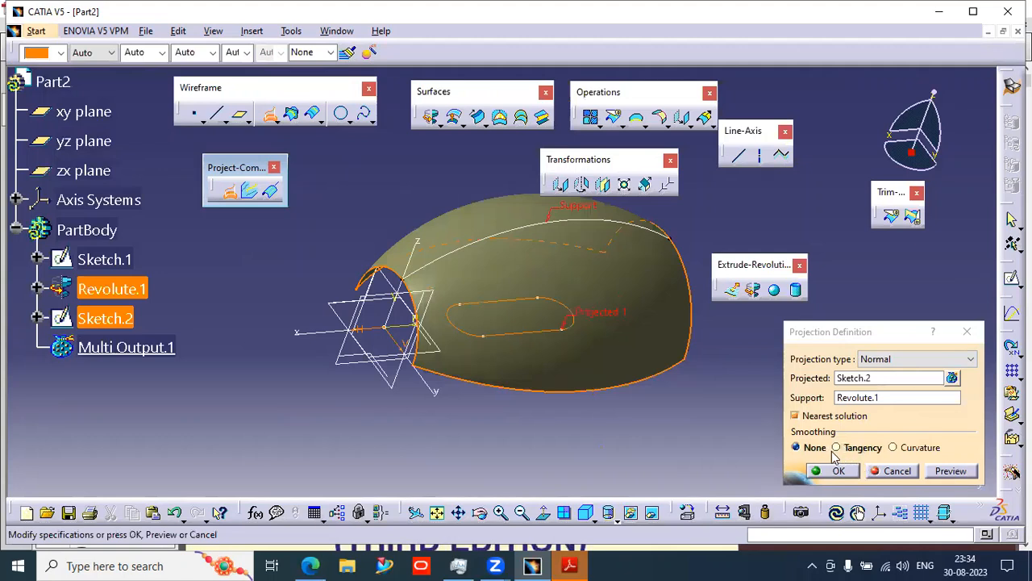
pyautogui.click(952, 471)
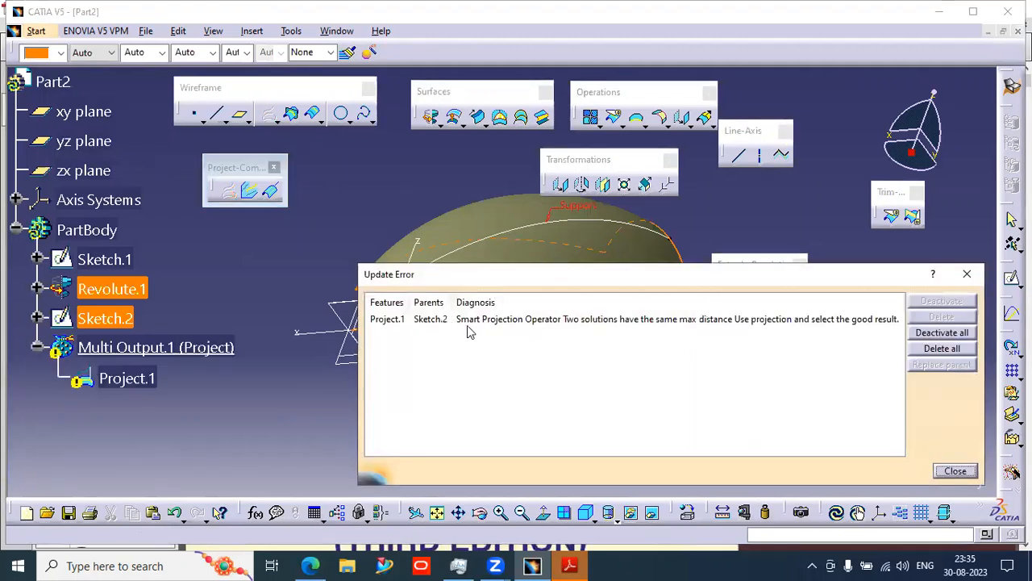
pyautogui.click(639, 322)
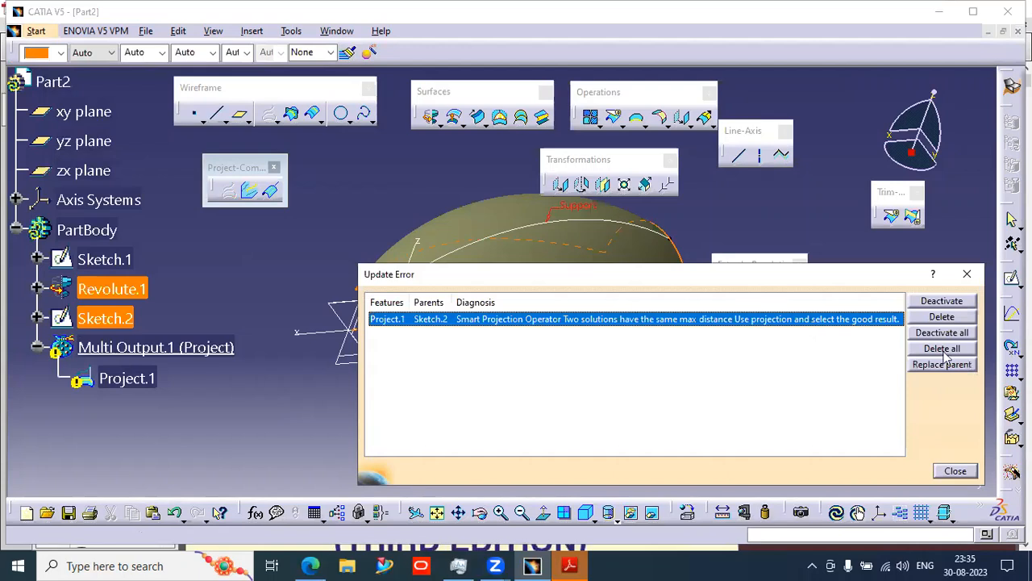
pyautogui.click(955, 470)
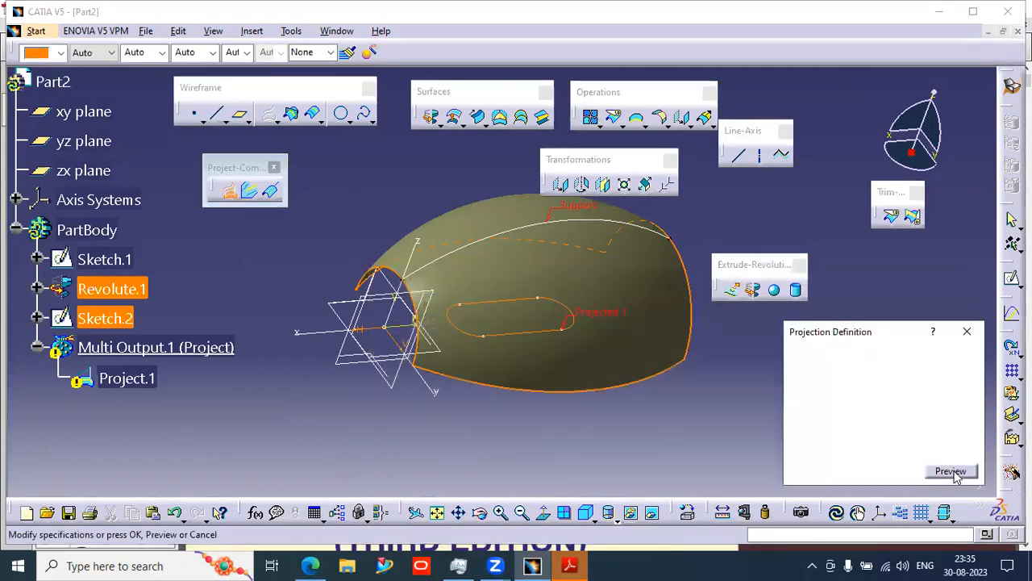
# - Turn off Nearest solution in the projection and preview again
pyautogui.moveTo(582, 411); pyautogui.dragTo(556, 388, button='middle')
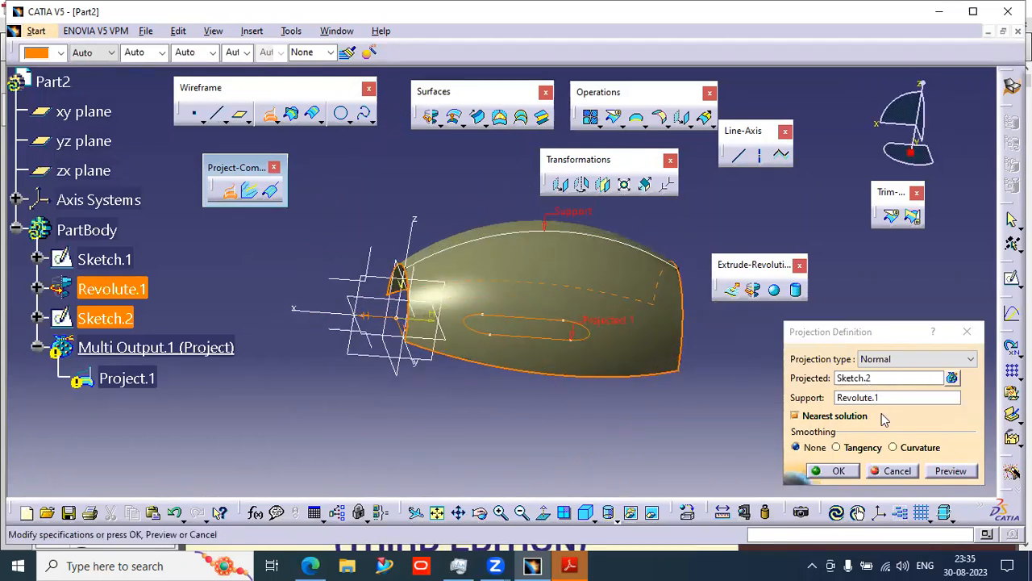
pyautogui.click(817, 420)
pyautogui.click(947, 470)
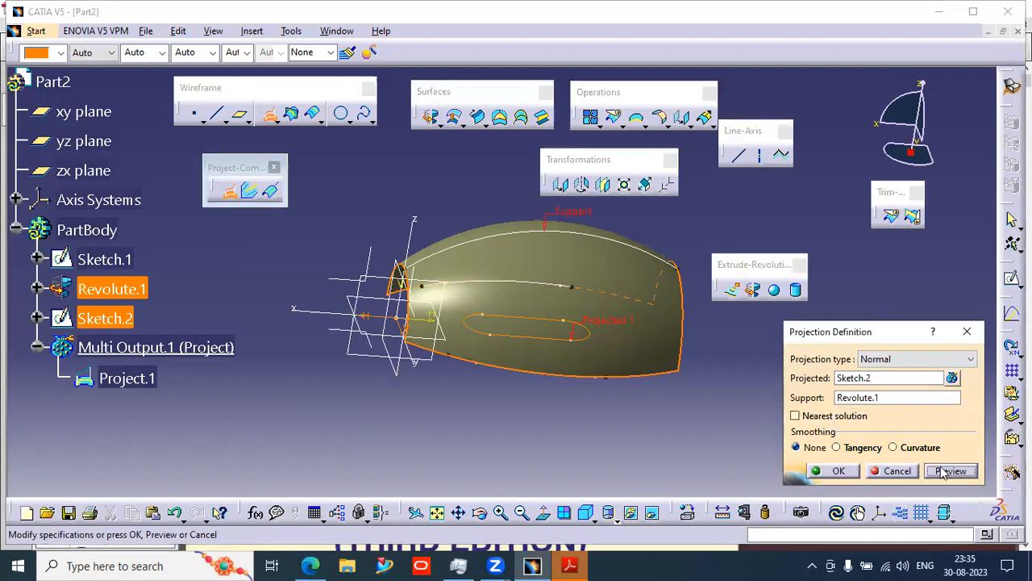
# - Orbit around the surface to inspect the previewed projection from several sides
pyautogui.moveTo(553, 433); pyautogui.dragTo(668, 369, button='middle')
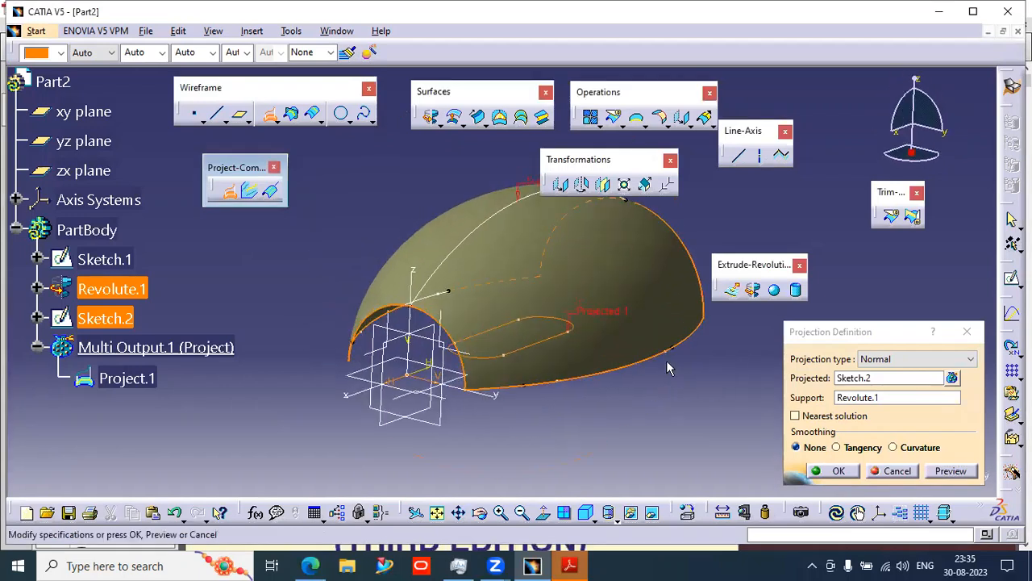
pyautogui.moveTo(445, 316); pyautogui.dragTo(382, 350, button='middle')
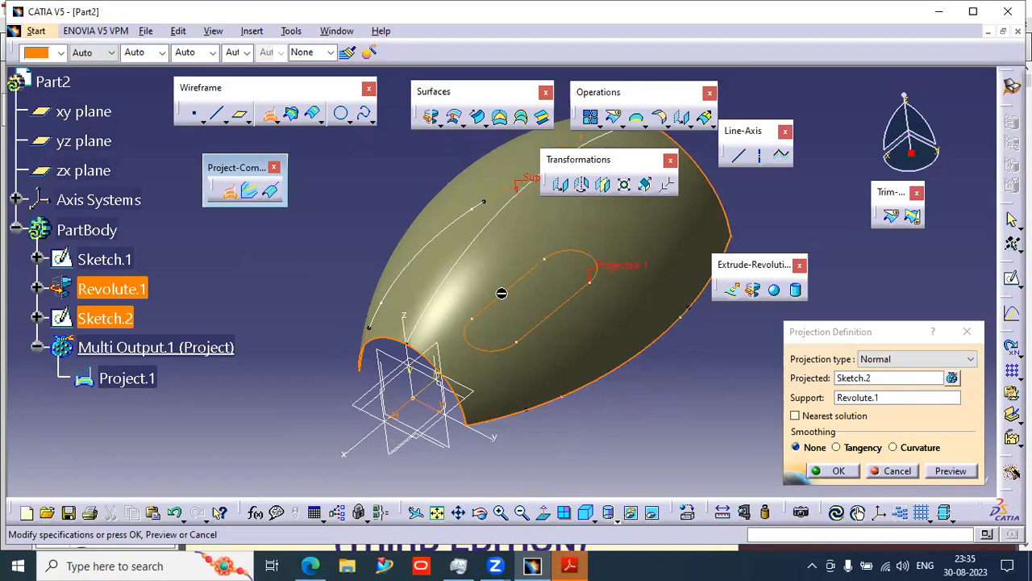
pyautogui.moveTo(571, 393); pyautogui.dragTo(502, 384, button='middle')
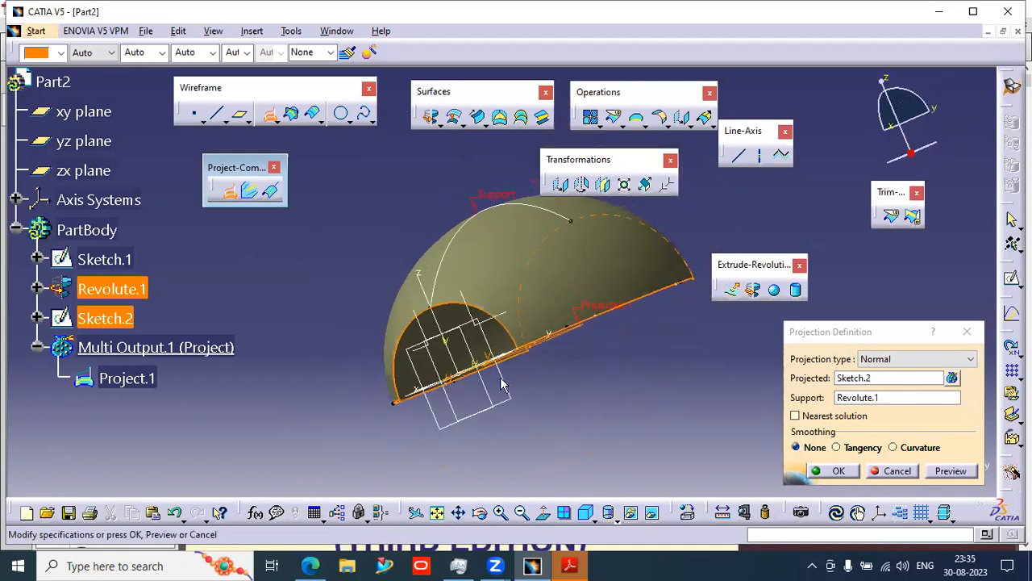
pyautogui.moveTo(601, 368); pyautogui.dragTo(536, 353, button='middle')
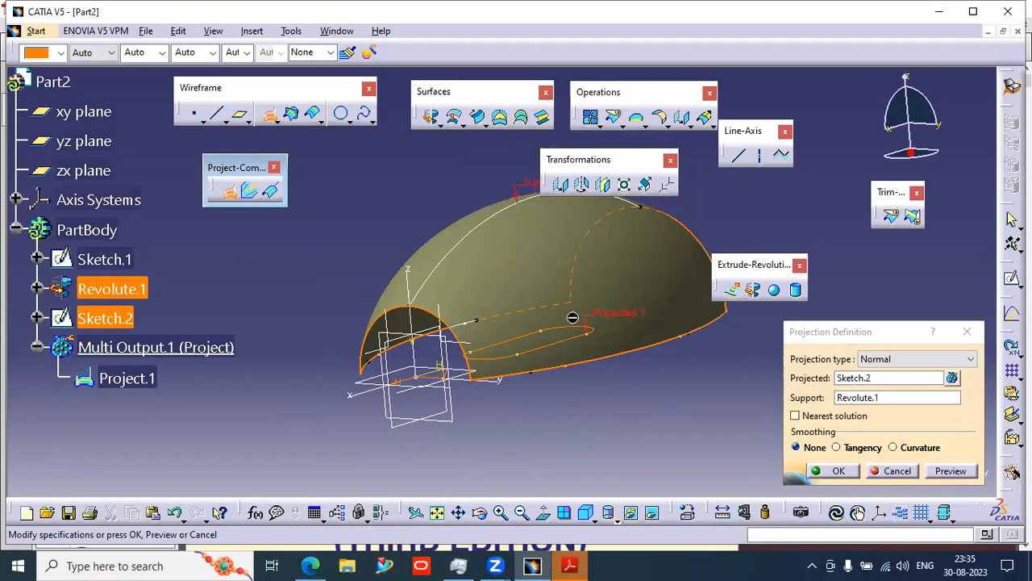
pyautogui.moveTo(637, 393); pyautogui.dragTo(594, 433, button='middle')
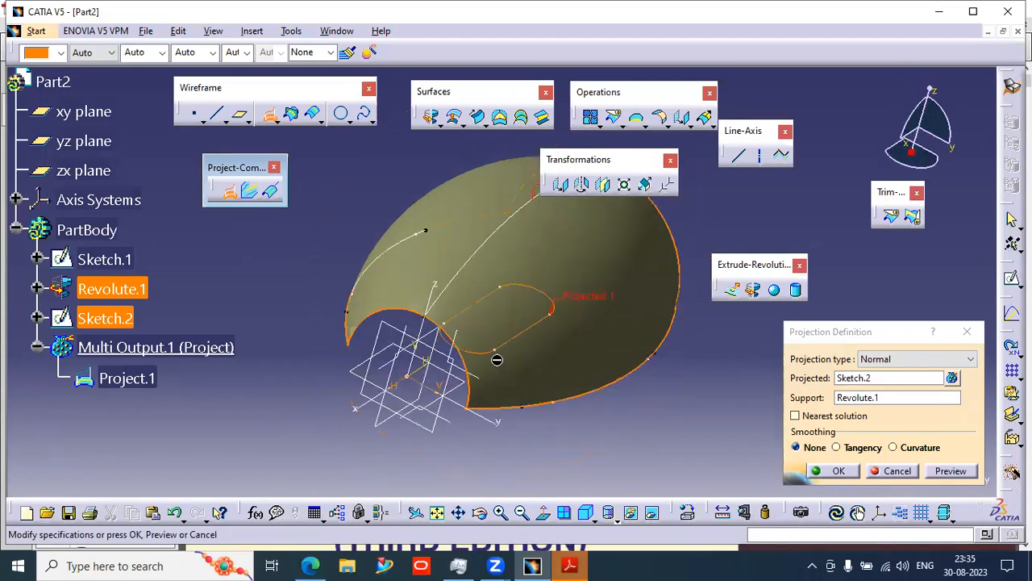
pyautogui.moveTo(511, 371); pyautogui.dragTo(479, 379, button='middle')
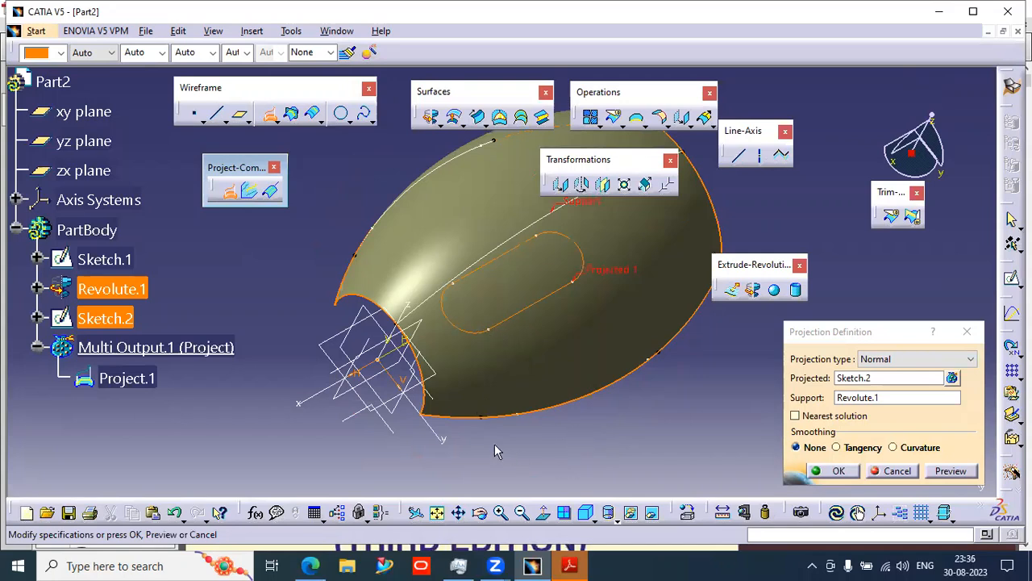
pyautogui.moveTo(577, 451)
pyautogui.mouseDown(button='middle')
pyautogui.moveTo(593, 439)
pyautogui.moveTo(569, 350)
pyautogui.moveTo(590, 346)
pyautogui.moveTo(639, 369)
pyautogui.moveTo(657, 363)
pyautogui.mouseUp(button='middle')
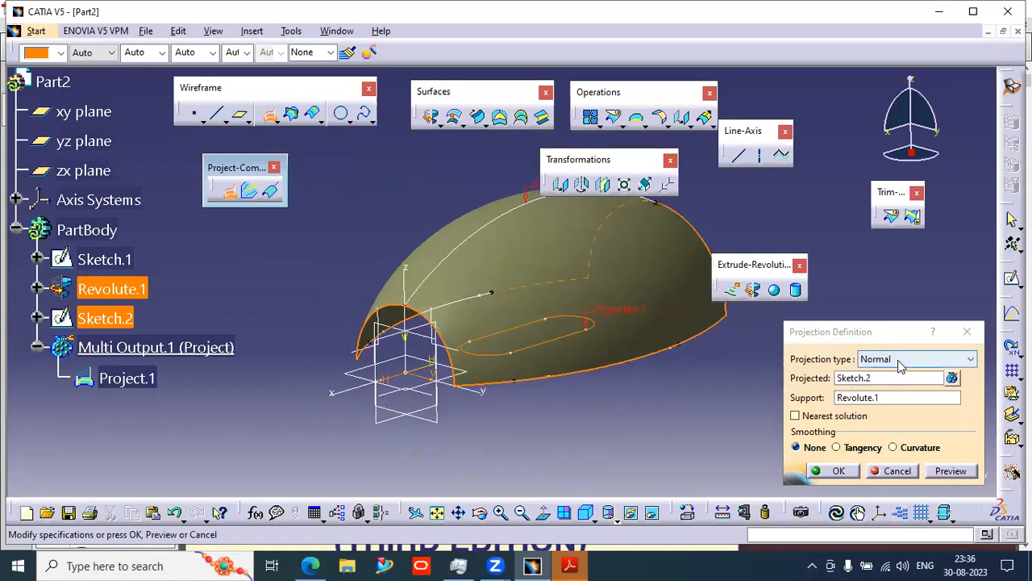
# - Change the projection type to Along a direction using the Z Axis, preview it and confirm
pyautogui.click(901, 360)
pyautogui.click(874, 385)
pyautogui.moveTo(608, 424); pyautogui.dragTo(595, 476, button='middle')
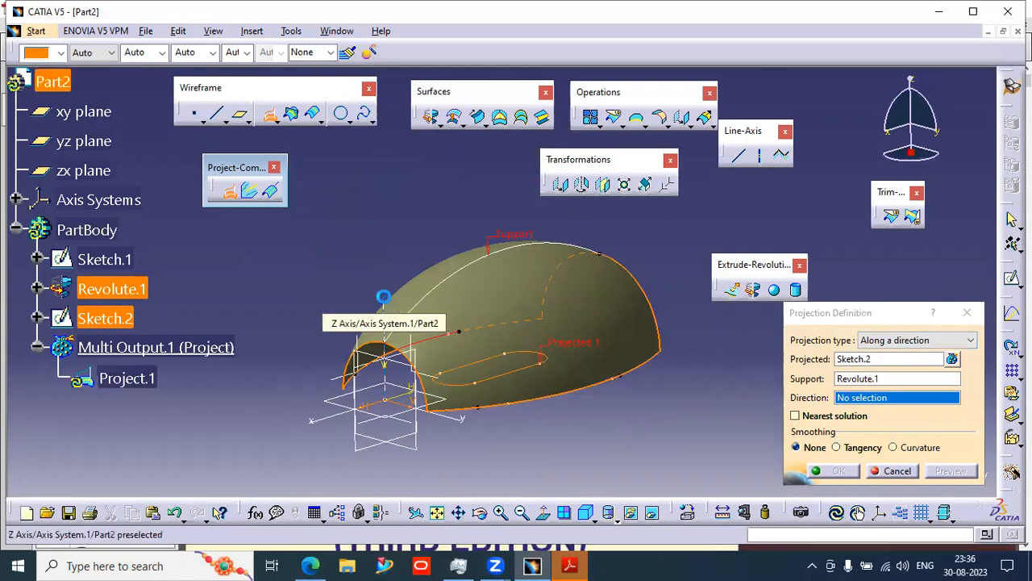
pyautogui.click(385, 319)
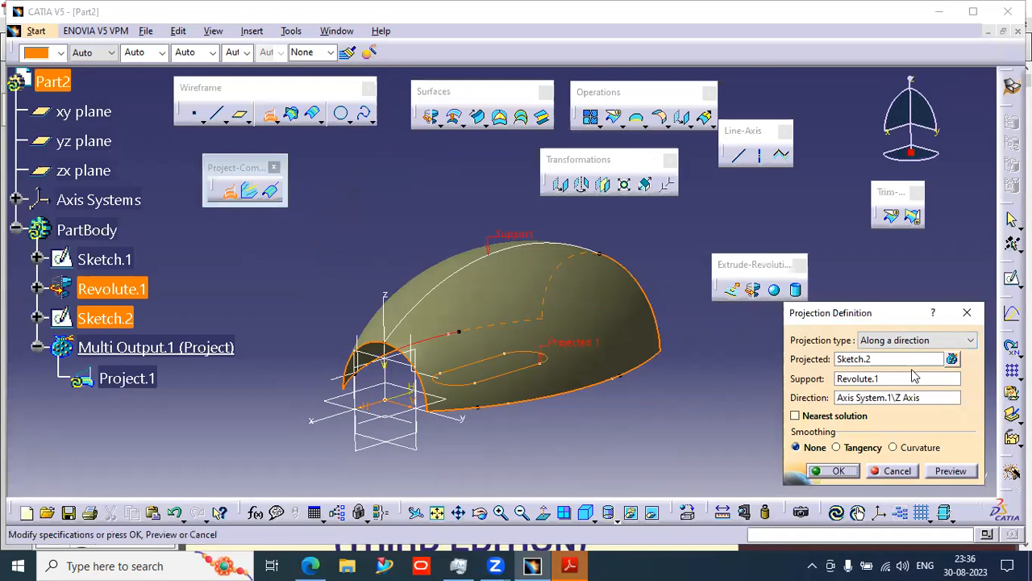
pyautogui.click(950, 470)
pyautogui.moveTo(562, 293); pyautogui.dragTo(563, 418, button='middle')
pyautogui.moveTo(571, 283)
pyautogui.mouseDown(button='middle')
pyautogui.moveTo(521, 348)
pyautogui.moveTo(523, 362)
pyautogui.moveTo(536, 361)
pyautogui.mouseUp(button='middle')
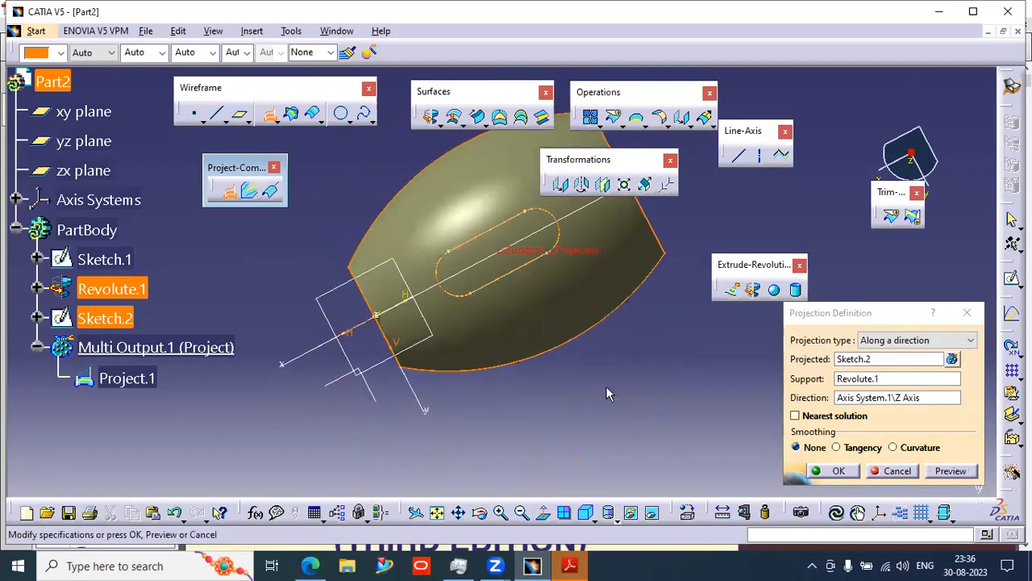
pyautogui.click(836, 470)
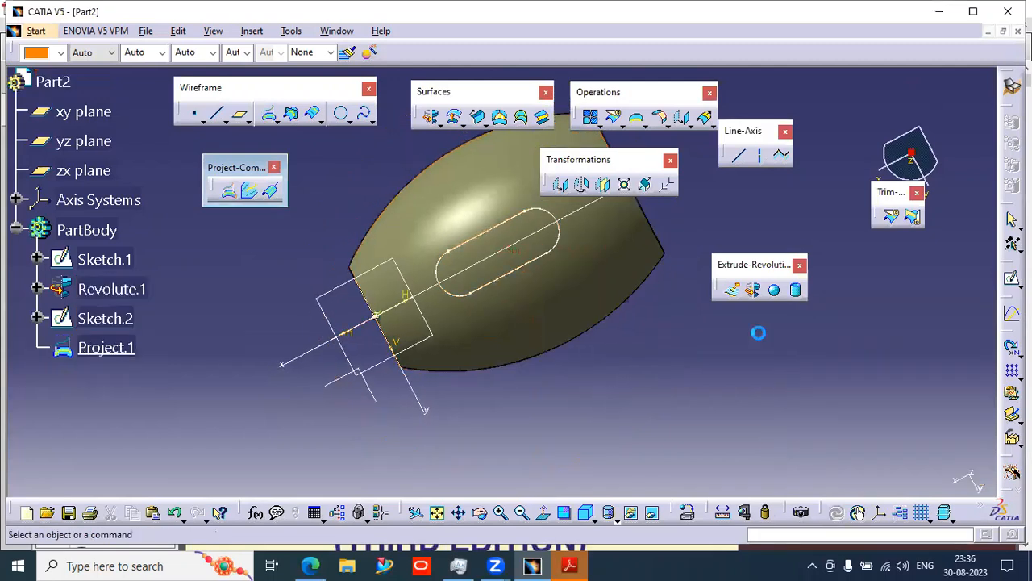
# - Reopen the projection's definition to review it and close it again
pyautogui.moveTo(541, 431); pyautogui.dragTo(556, 286, button='middle')
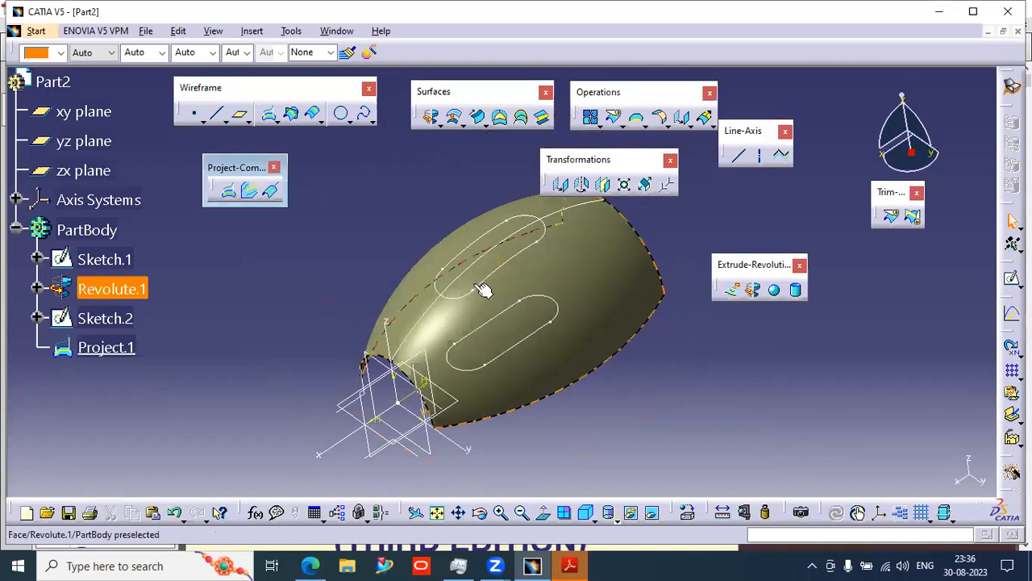
pyautogui.doubleClick(106, 348)
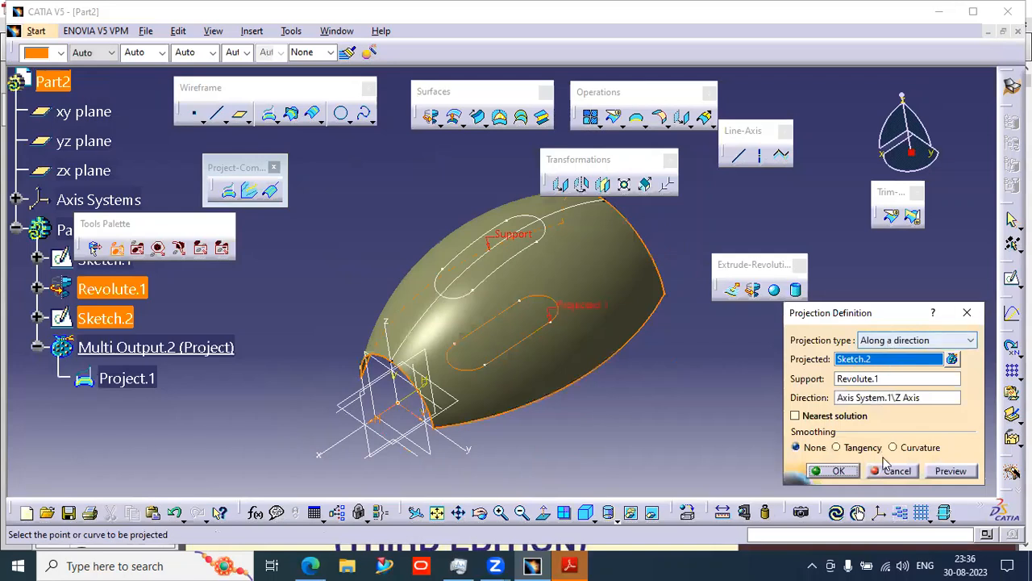
pyautogui.click(833, 471)
# - Hide the elongated-hole sketch Sketch.2
pyautogui.moveTo(628, 418); pyautogui.dragTo(652, 396, button='middle')
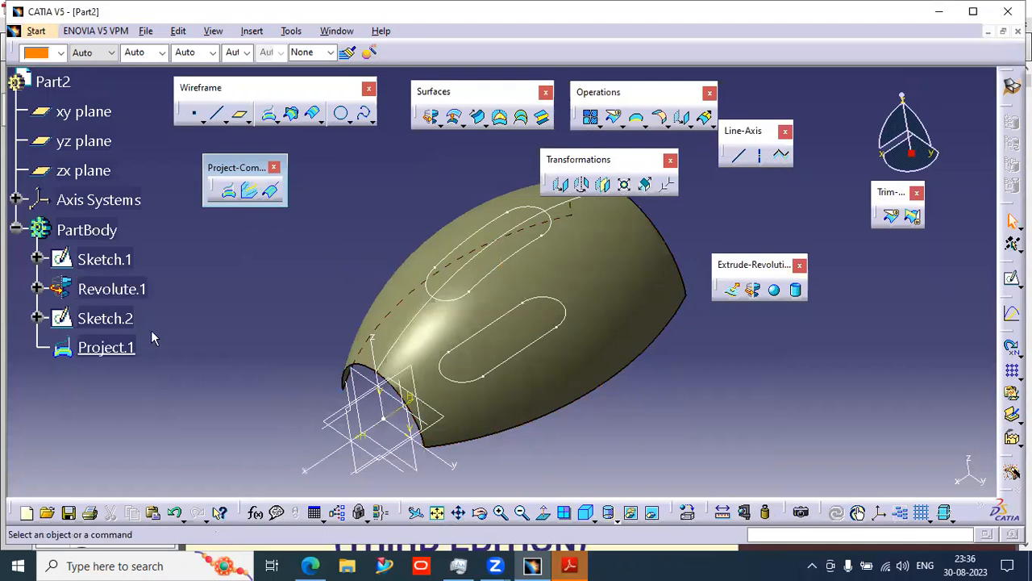
pyautogui.rightClick(121, 322)
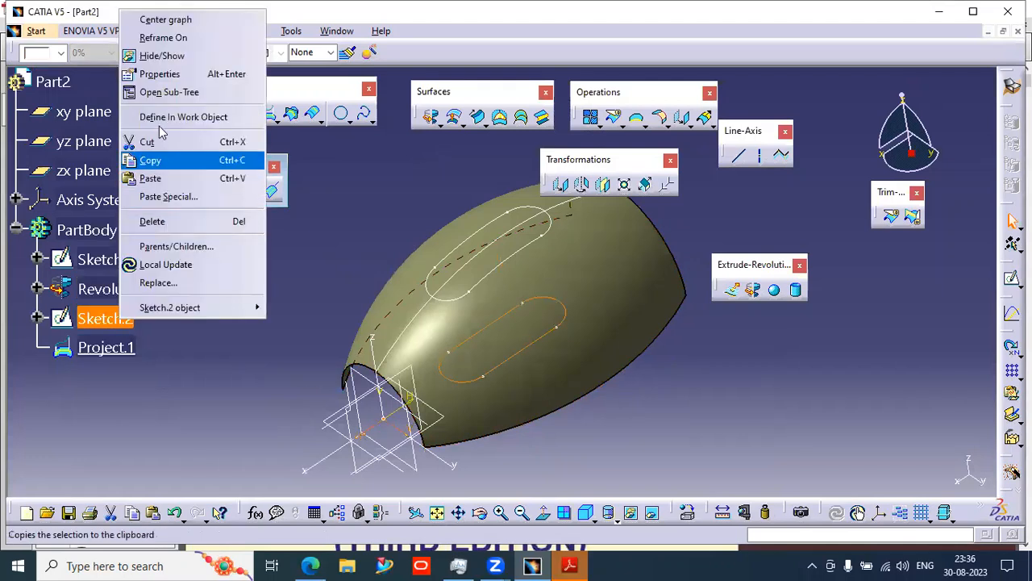
pyautogui.click(162, 56)
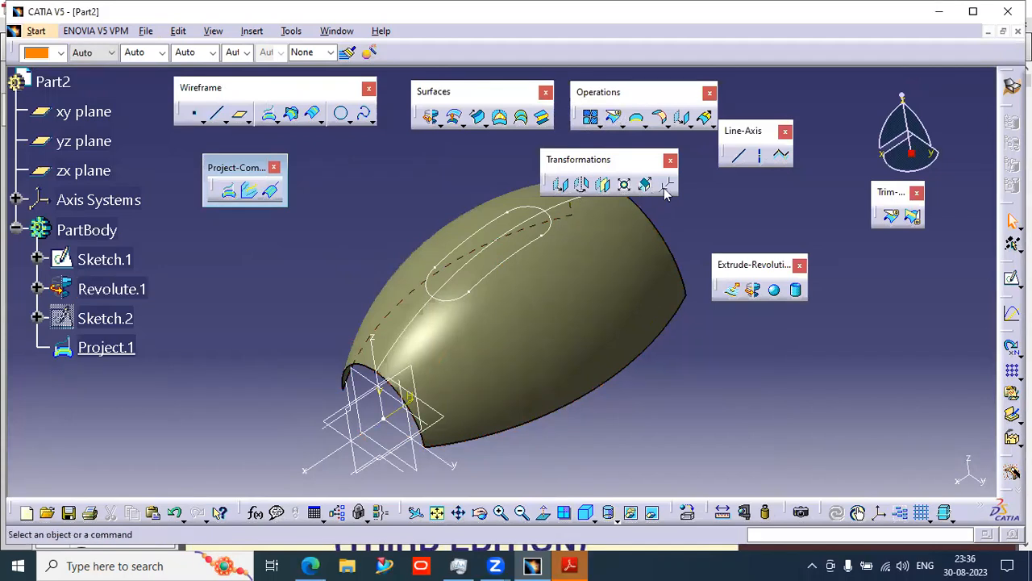
# - Split the revolved surface with the projected curve, keeping the side with the slot cut out
pyautogui.click(890, 216)
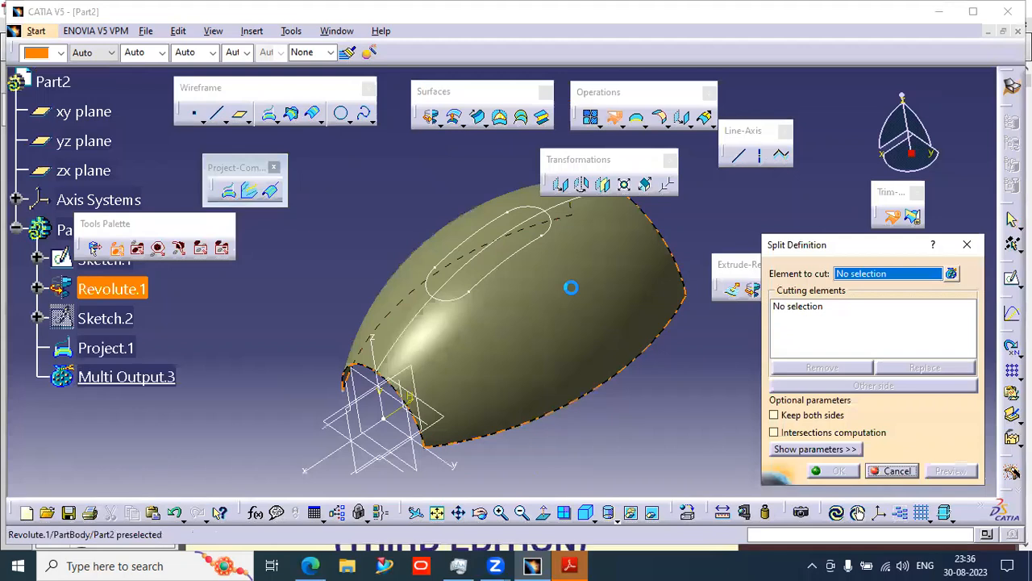
pyautogui.click(530, 269)
pyautogui.click(528, 246)
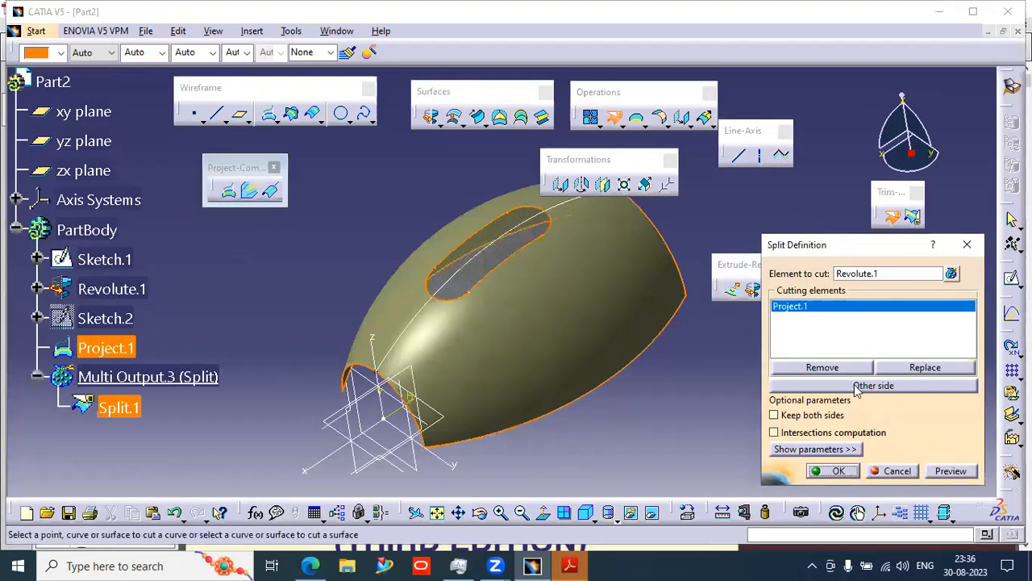
pyautogui.click(857, 386)
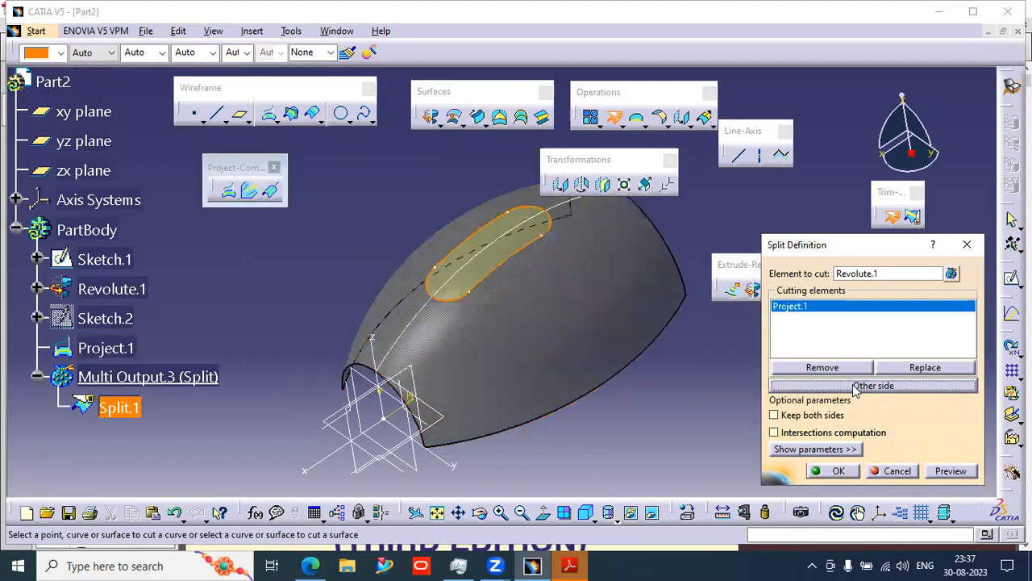
pyautogui.click(856, 387)
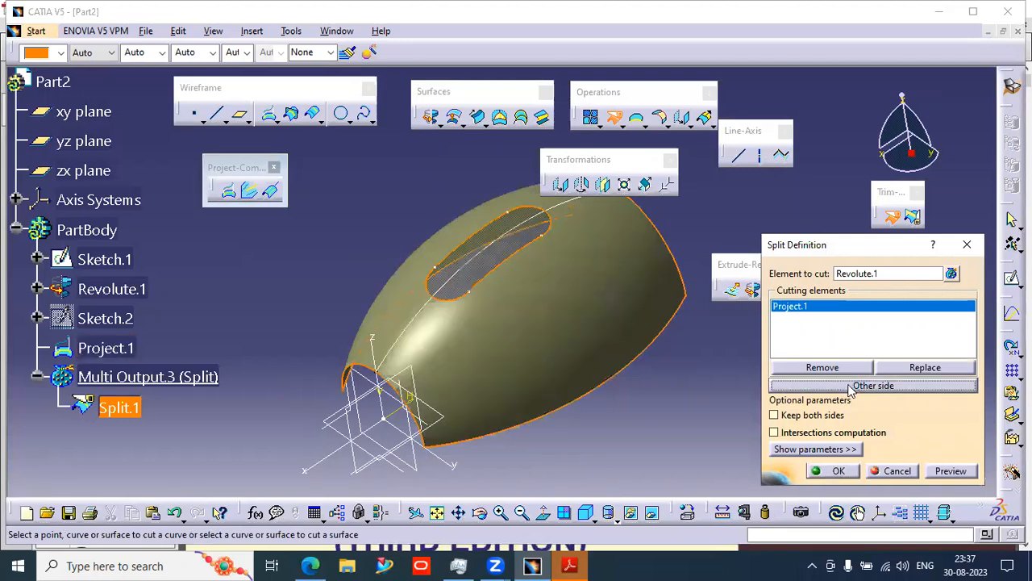
pyautogui.click(797, 415)
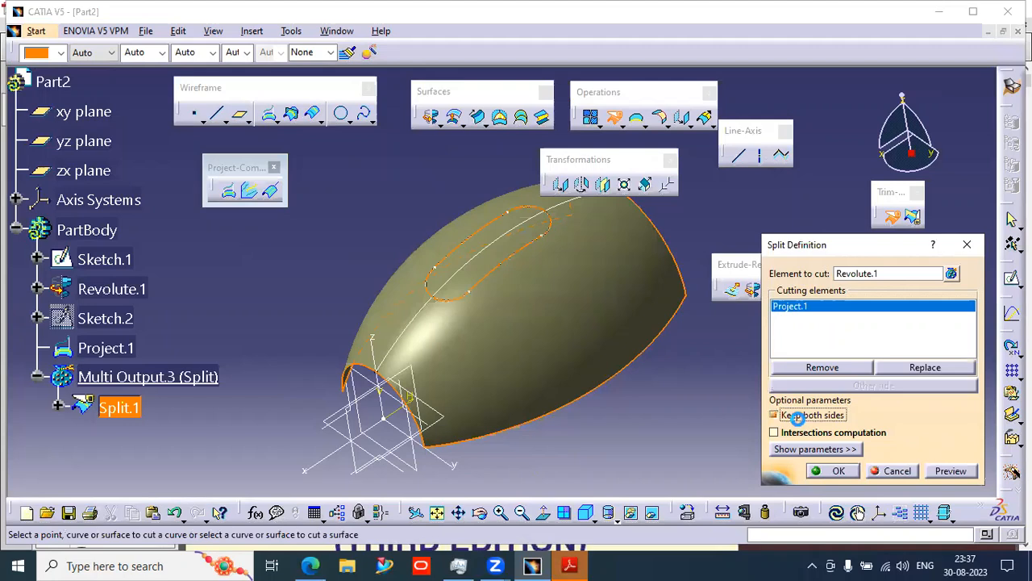
pyautogui.click(797, 415)
pyautogui.click(839, 471)
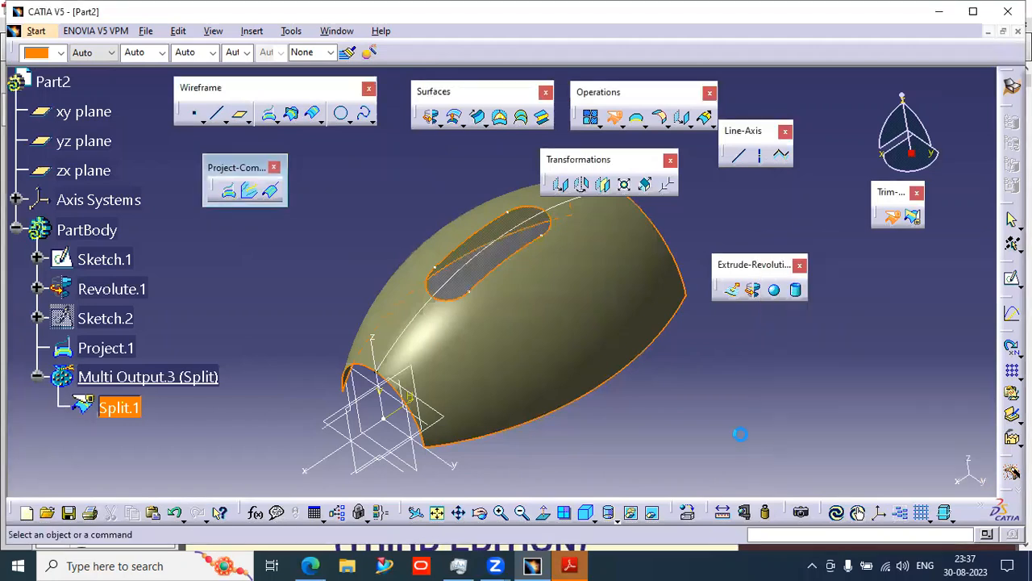
pyautogui.moveTo(578, 376); pyautogui.dragTo(632, 309, button='middle')
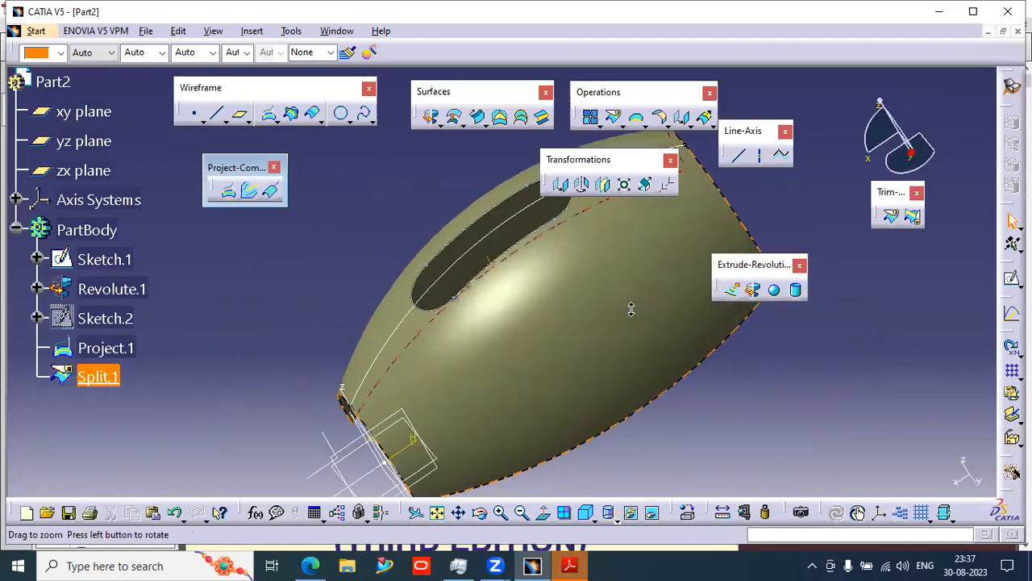
pyautogui.click(146, 375)
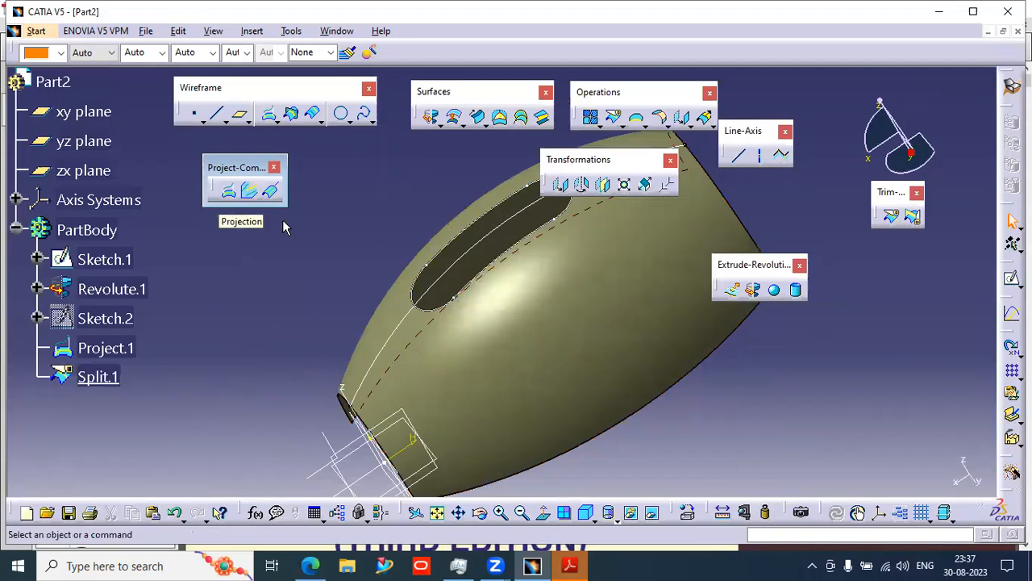
# - Hide the split surface from the display
pyautogui.click(594, 385)
pyautogui.moveTo(595, 385); pyautogui.dragTo(597, 453, button='middle')
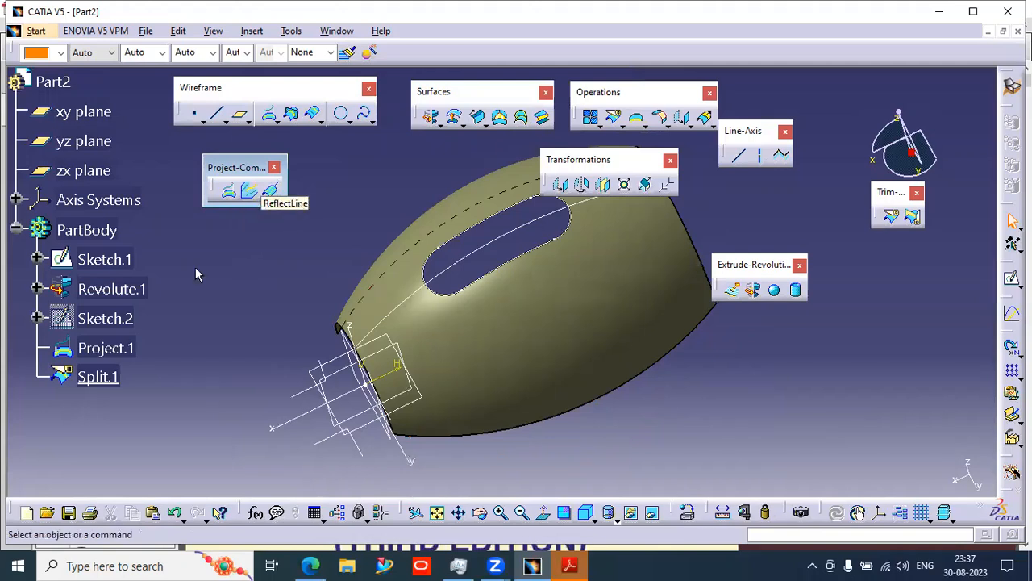
pyautogui.rightClick(488, 332)
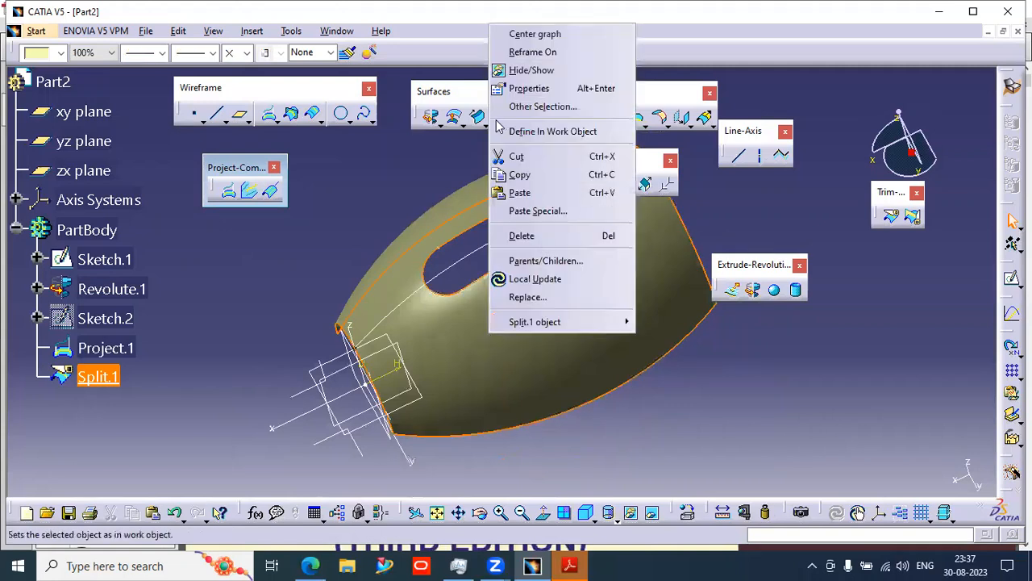
pyautogui.click(528, 70)
pyautogui.rightClick(513, 268)
pyautogui.click(548, 287)
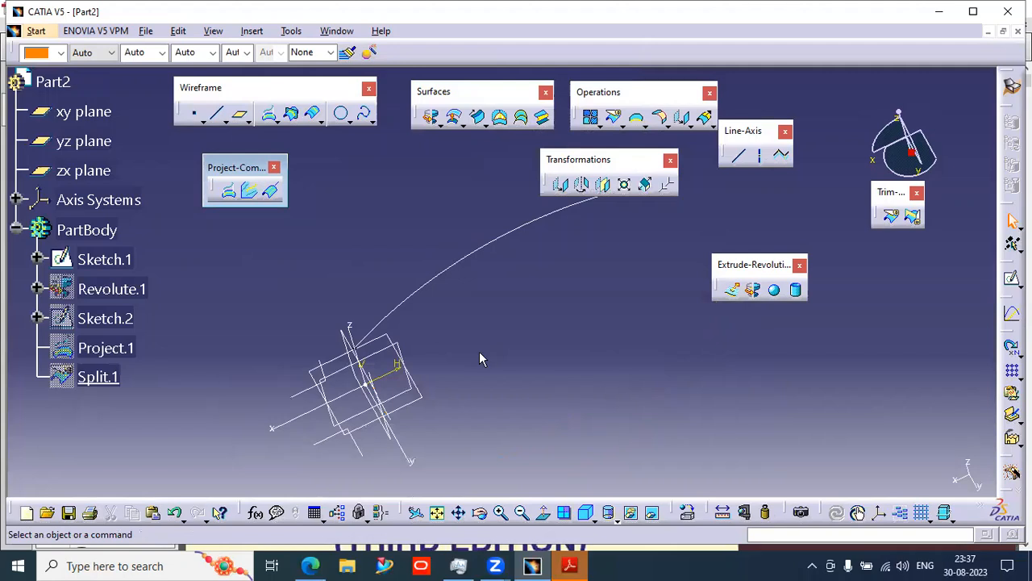
# - Open a new sketch on a reference plane and draw a three-point arc starting on the vertical axis, radius about 74 mm
pyautogui.moveTo(540, 397)
pyautogui.mouseDown(button='middle')
pyautogui.moveTo(353, 344)
pyautogui.moveTo(456, 317)
pyautogui.mouseUp(button='middle')
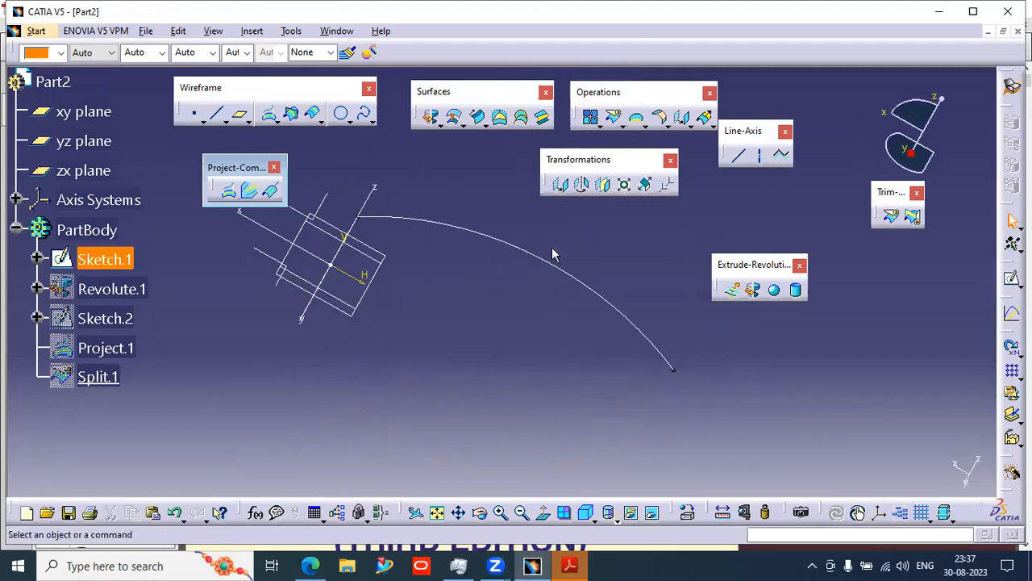
pyautogui.moveTo(531, 319)
pyautogui.mouseDown(button='middle')
pyautogui.moveTo(516, 330)
pyautogui.moveTo(533, 315)
pyautogui.mouseUp(button='middle')
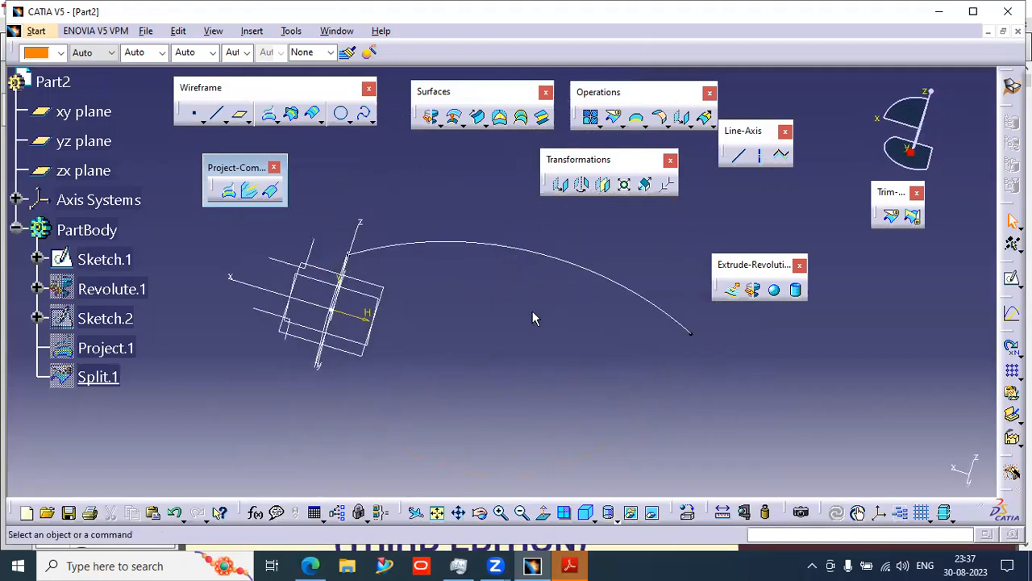
pyautogui.moveTo(419, 434); pyautogui.dragTo(498, 388, button='middle')
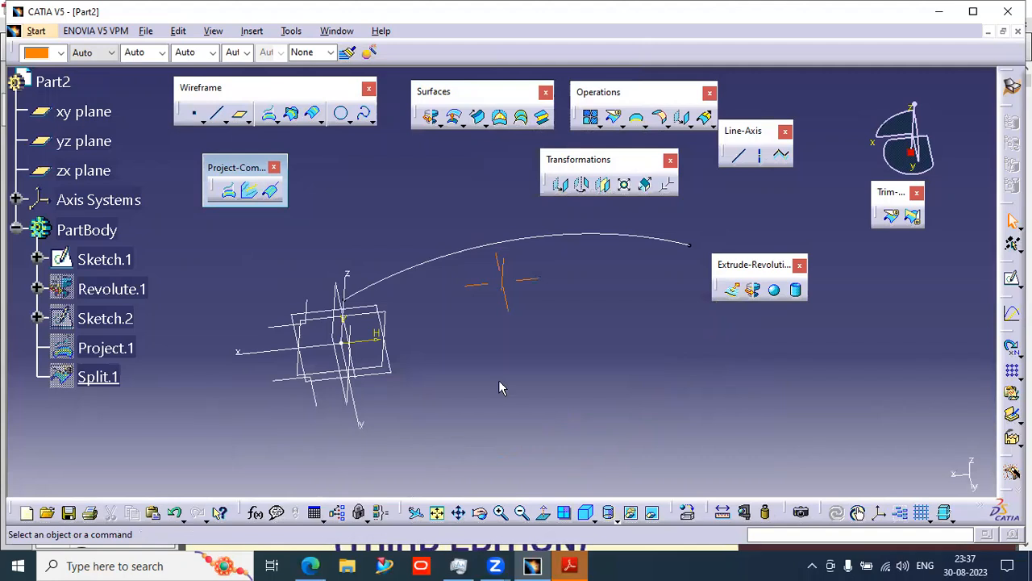
pyautogui.click(587, 512)
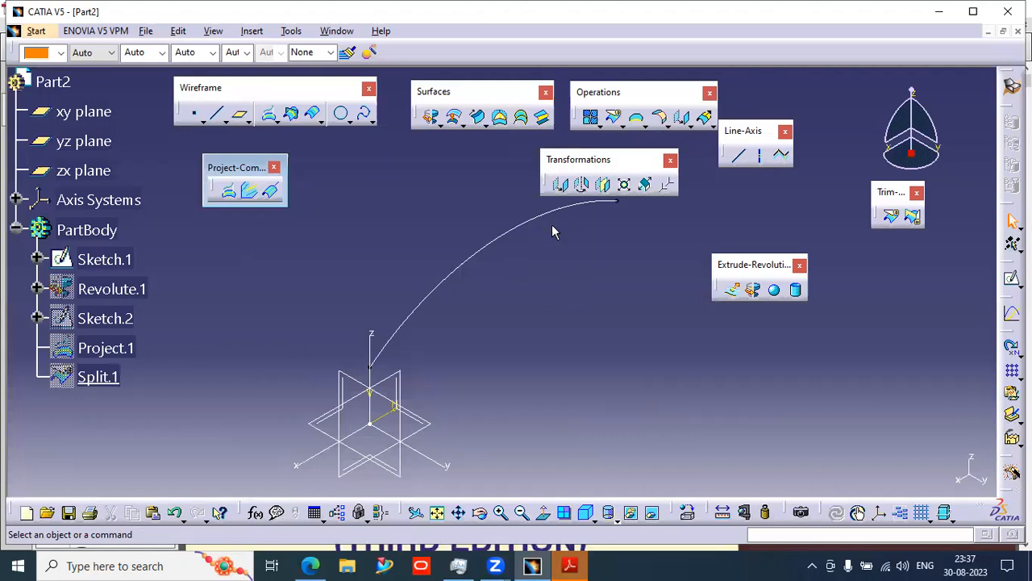
pyautogui.click(1012, 279)
pyautogui.click(386, 434)
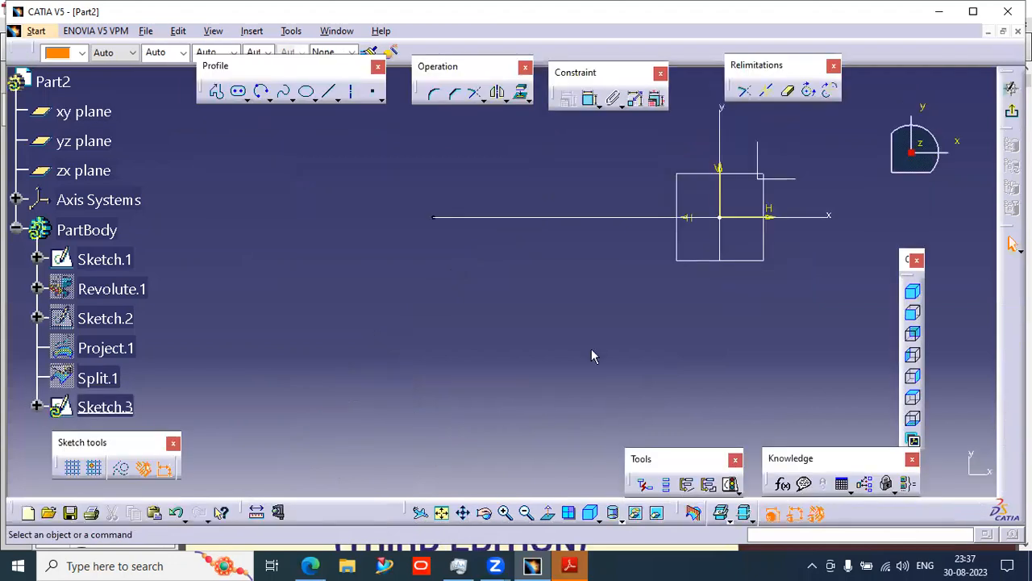
pyautogui.moveTo(480, 369); pyautogui.dragTo(464, 395, button='middle')
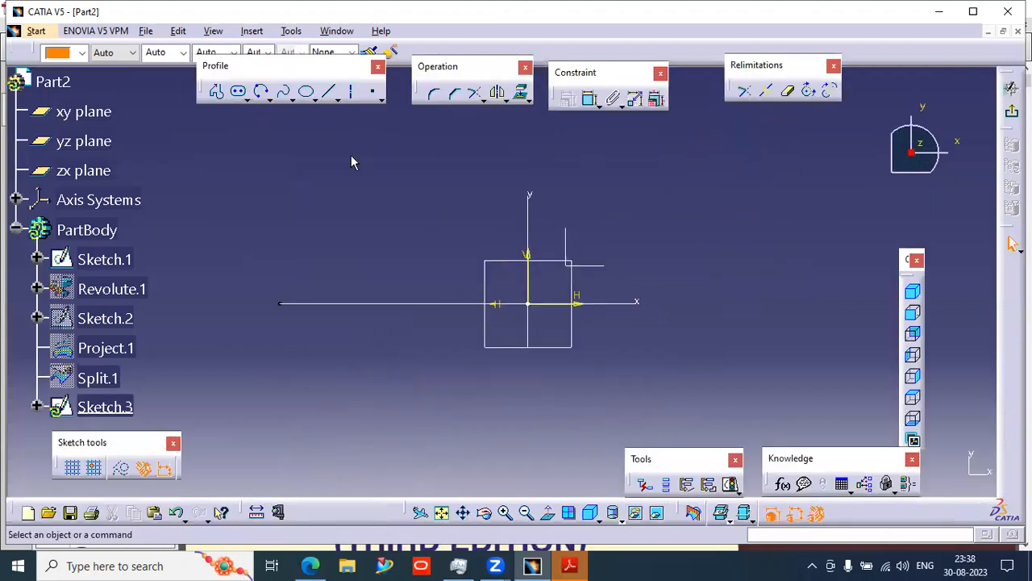
pyautogui.click(262, 91)
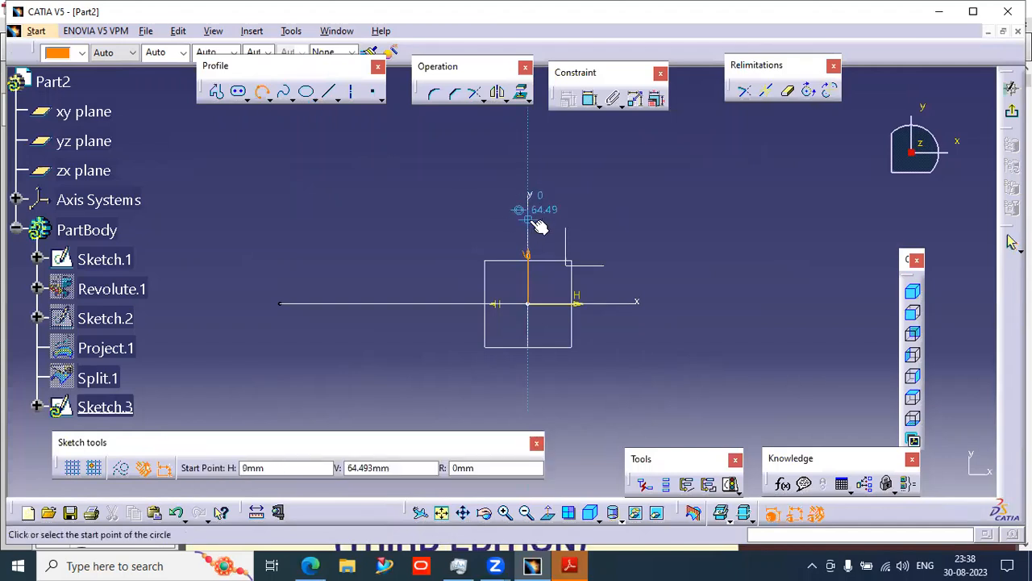
pyautogui.click(516, 227)
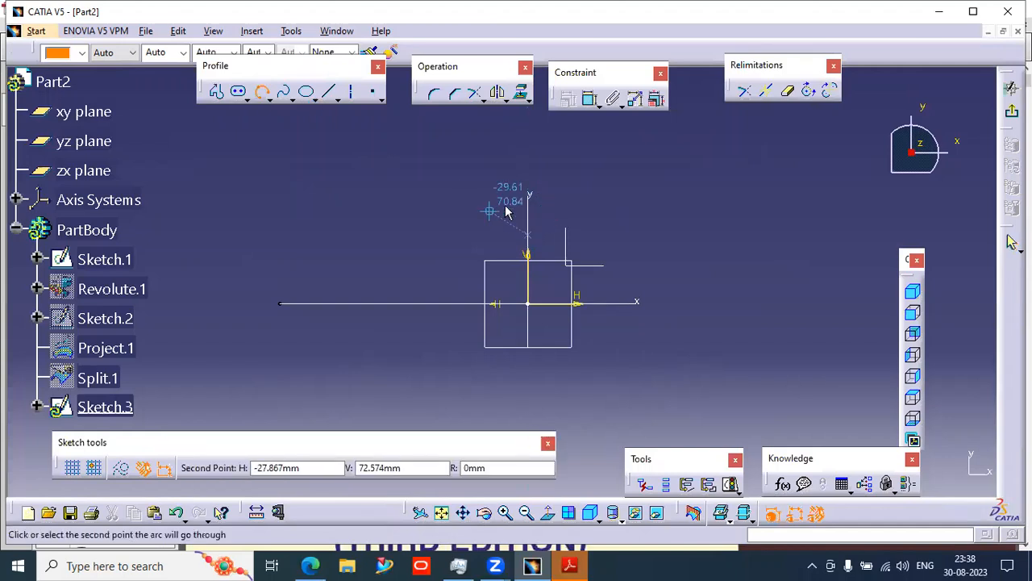
pyautogui.click(508, 208)
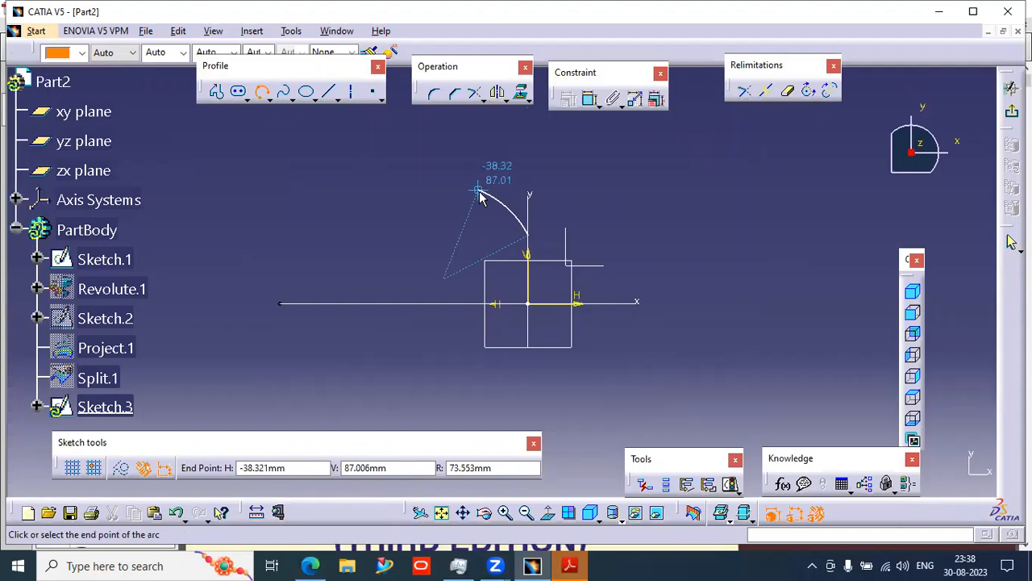
pyautogui.click(478, 196)
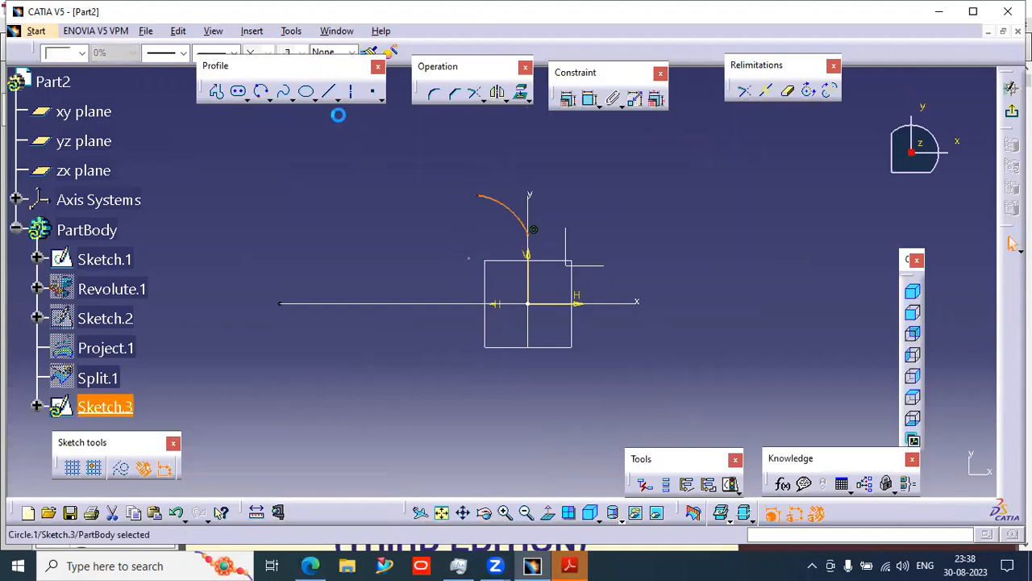
# - Draw a second three-point arc from the first arc's end sweeping up and left, radius about 154 mm
pyautogui.click(260, 93)
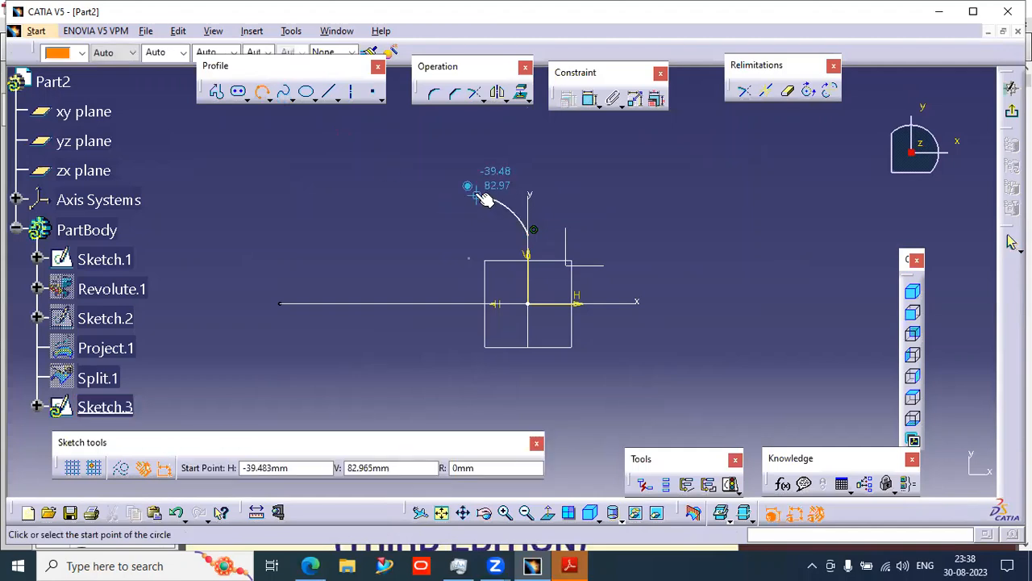
pyautogui.click(479, 196)
pyautogui.click(403, 160)
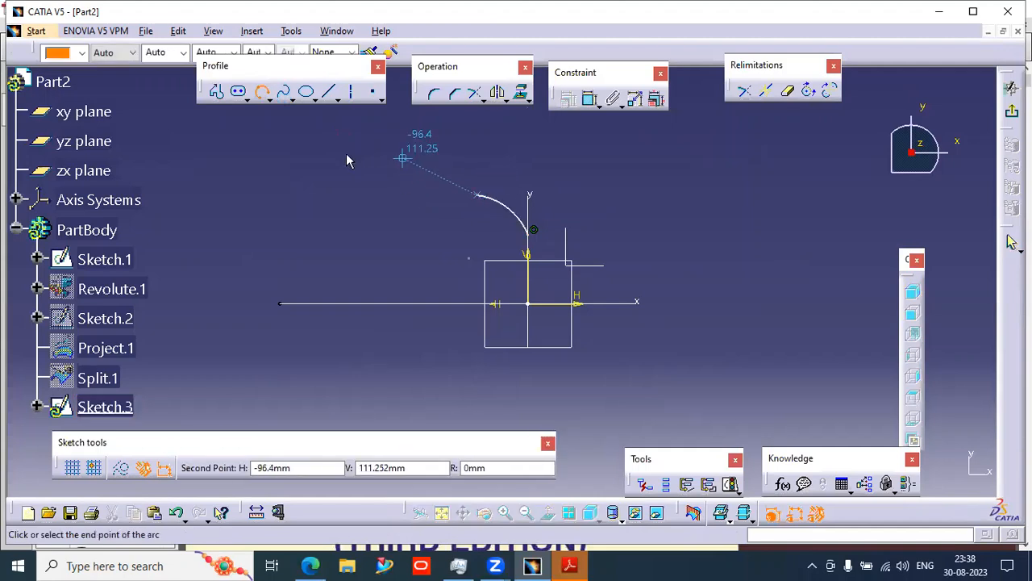
pyautogui.click(269, 173)
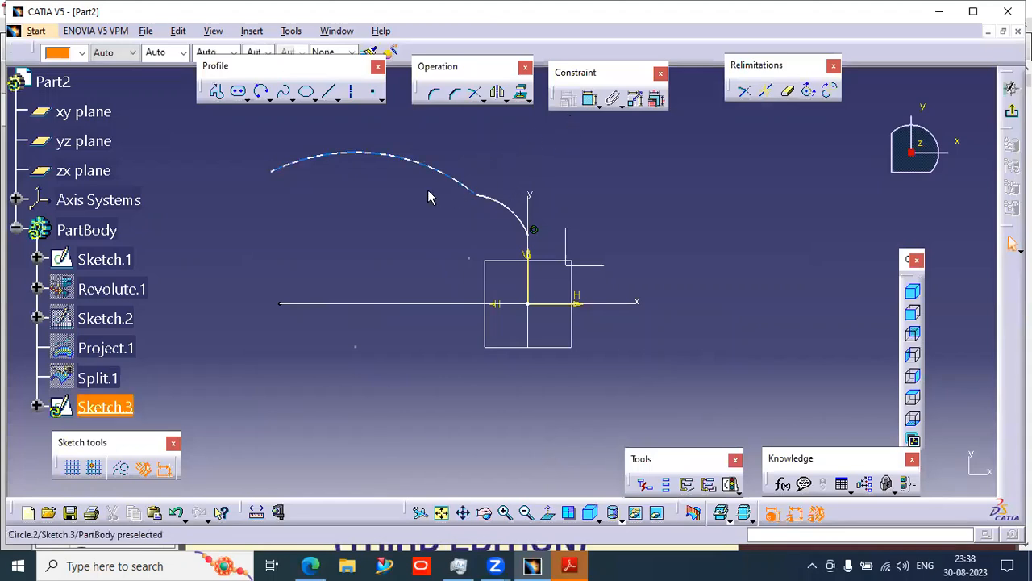
# - Dimension the large arc's free end horizontally from the origin and add a radius dimension to the large arc
pyautogui.click(588, 99)
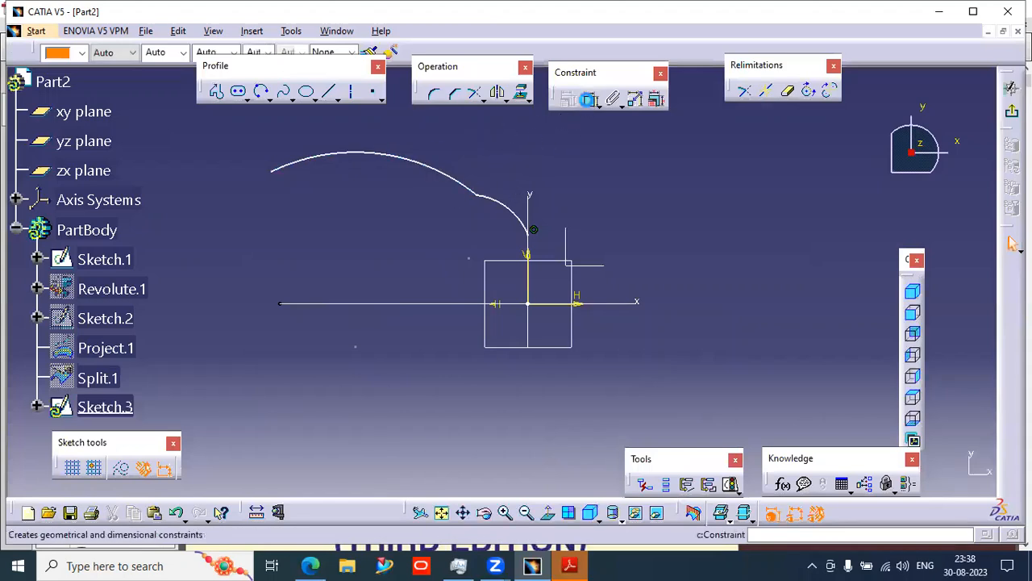
pyautogui.click(273, 171)
pyautogui.click(529, 272)
pyautogui.click(451, 372)
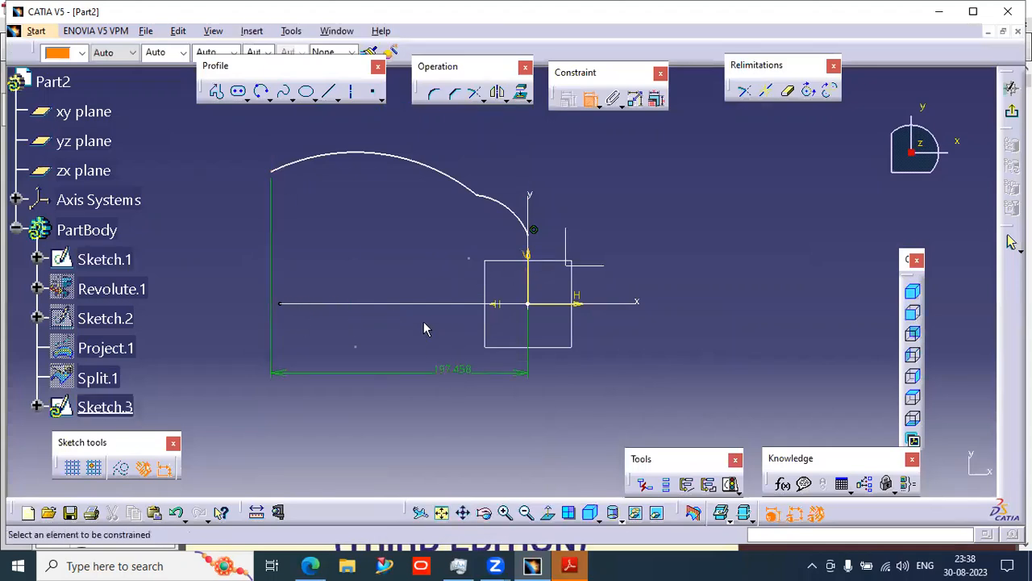
pyautogui.click(591, 100)
pyautogui.click(410, 165)
pyautogui.click(438, 136)
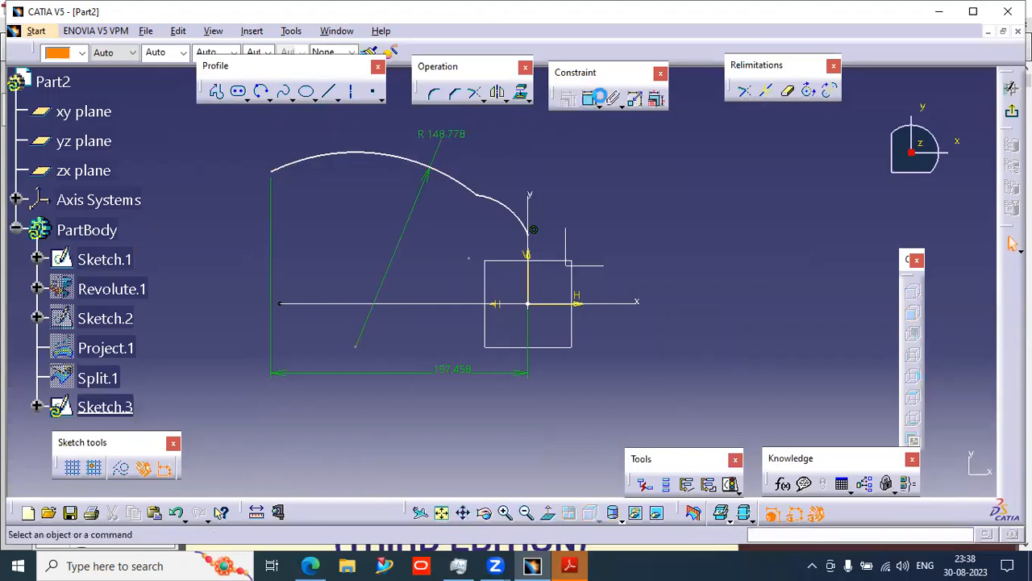
# - Dimension the large arc's free end vertically from the horizontal axis
pyautogui.click(596, 98)
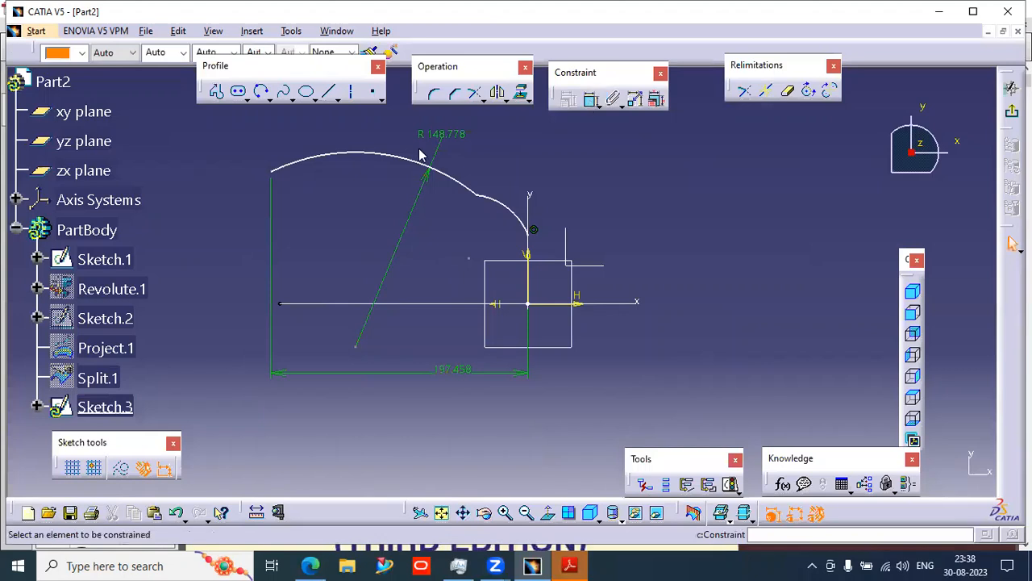
pyautogui.click(274, 171)
pyautogui.click(567, 303)
pyautogui.click(219, 242)
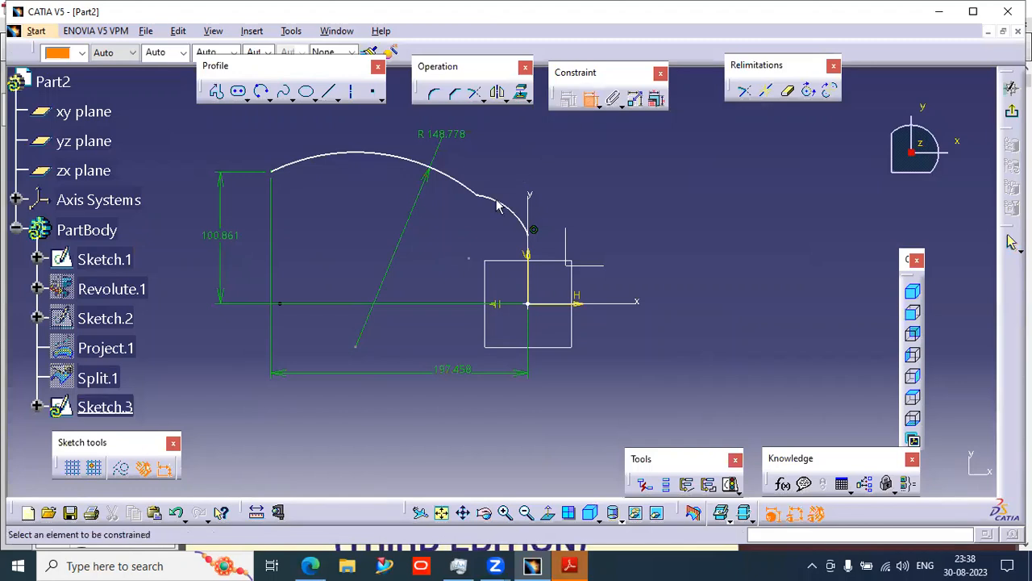
# - Try to constrain the two arcs as tangent and drag the resulting geometry, then undo the attempt
pyautogui.click(522, 219)
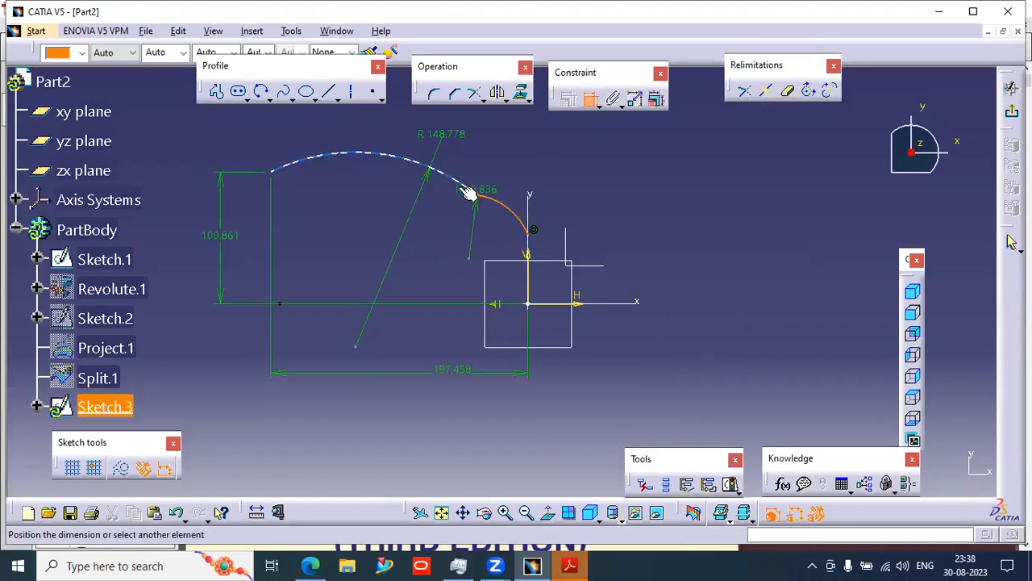
pyautogui.click(512, 190)
pyautogui.rightClick(525, 187)
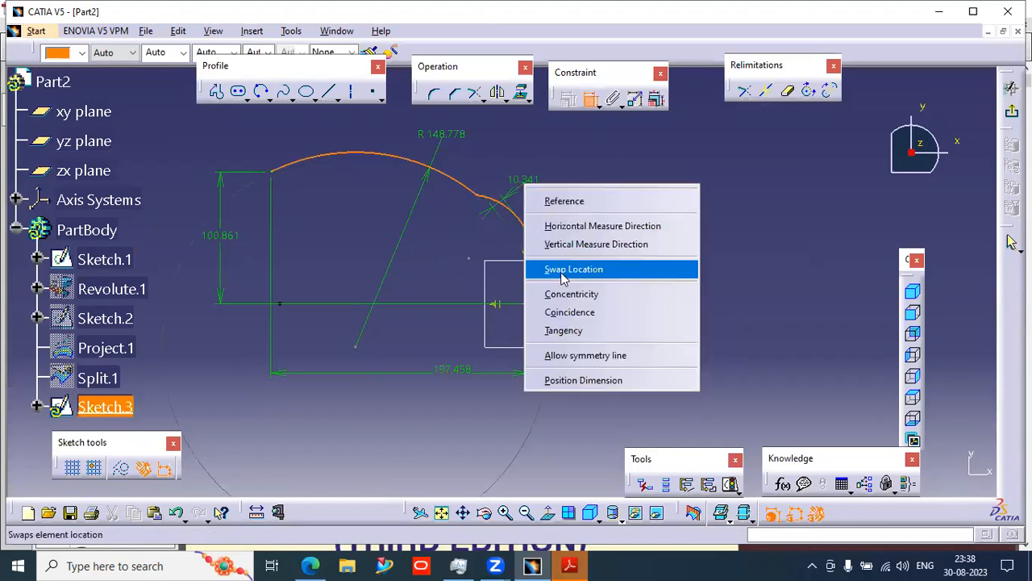
pyautogui.click(563, 330)
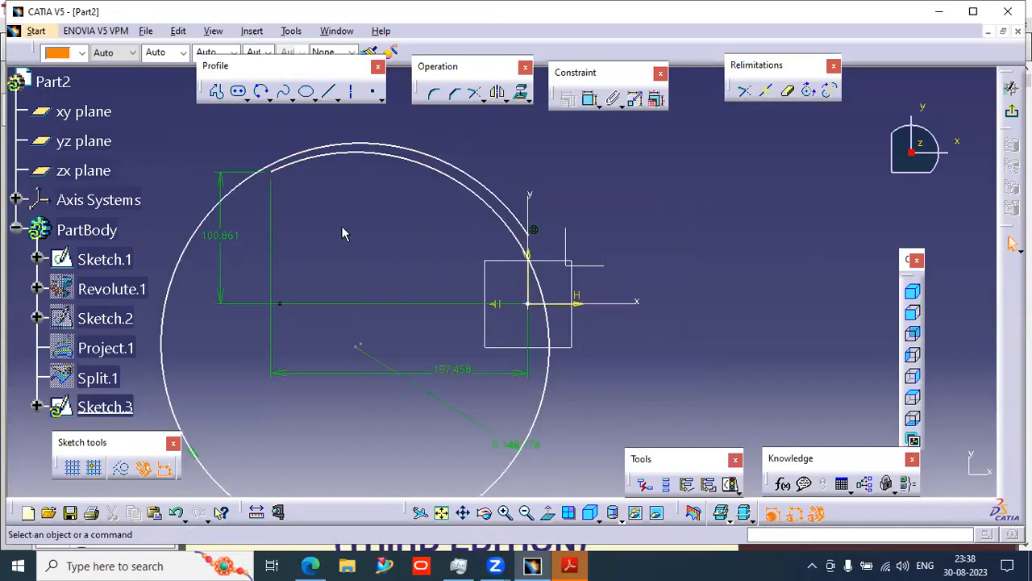
pyautogui.moveTo(274, 172); pyautogui.dragTo(378, 172)
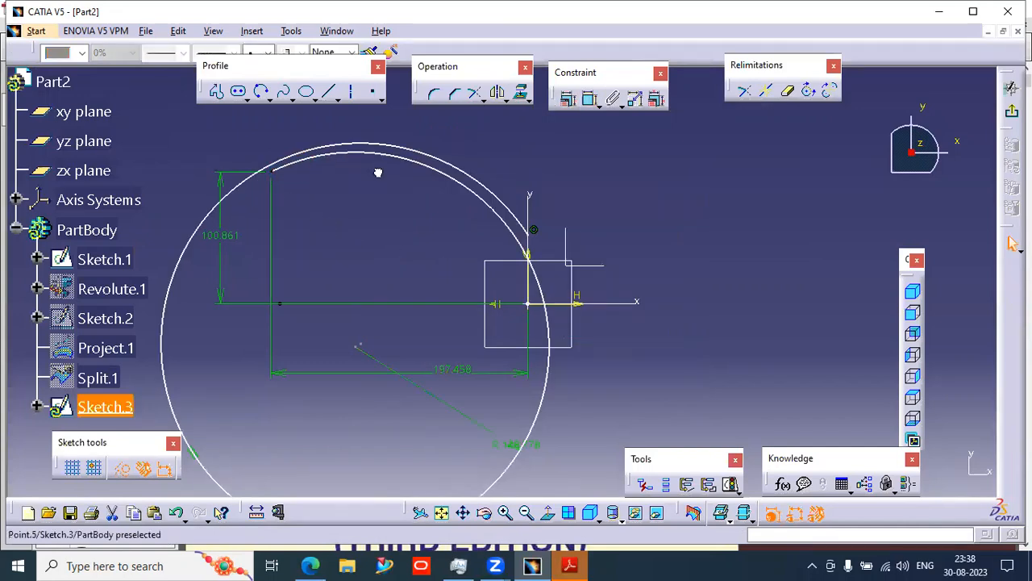
pyautogui.click(564, 144)
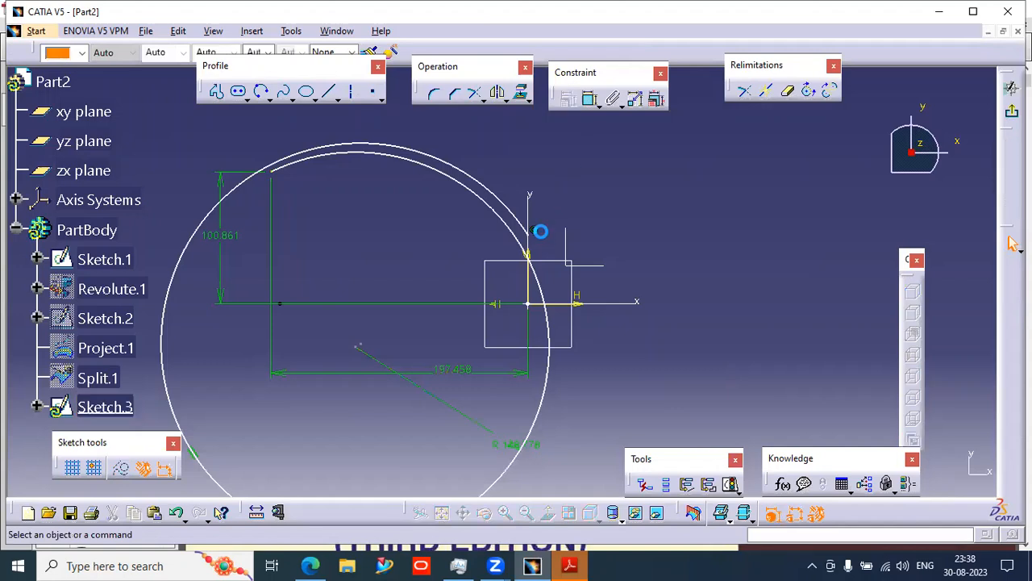
pyautogui.moveTo(470, 167); pyautogui.dragTo(398, 155)
pyautogui.moveTo(437, 187); pyautogui.dragTo(337, 171)
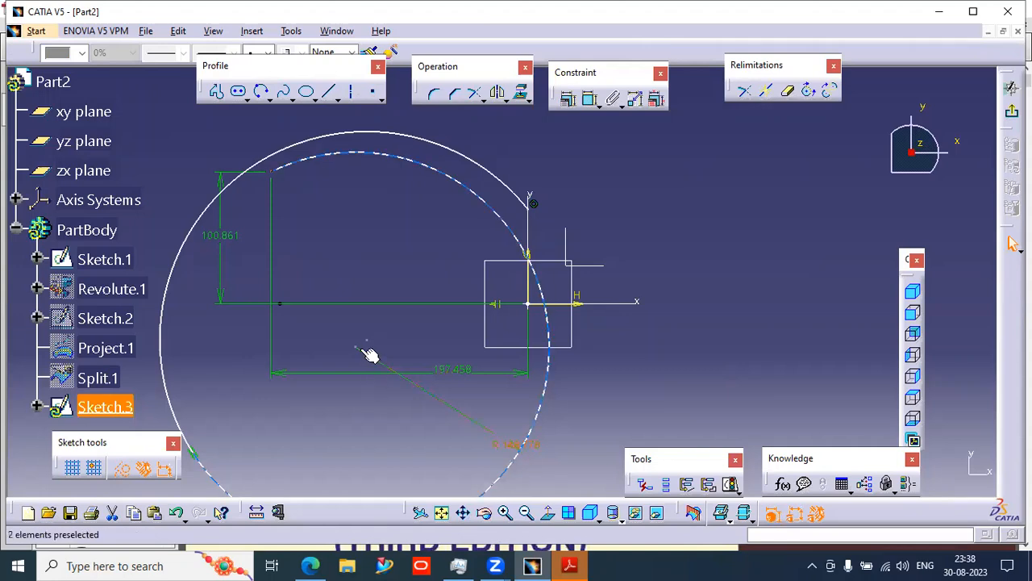
pyautogui.moveTo(358, 349)
pyautogui.mouseDown()
pyautogui.moveTo(476, 392)
pyautogui.moveTo(322, 369)
pyautogui.moveTo(398, 221)
pyautogui.moveTo(288, 307)
pyautogui.moveTo(292, 172)
pyautogui.moveTo(376, 193)
pyautogui.moveTo(473, 166)
pyautogui.moveTo(591, 352)
pyautogui.moveTo(392, 411)
pyautogui.moveTo(265, 357)
pyautogui.moveTo(240, 282)
pyautogui.moveTo(316, 362)
pyautogui.moveTo(421, 417)
pyautogui.moveTo(371, 452)
pyautogui.mouseUp()
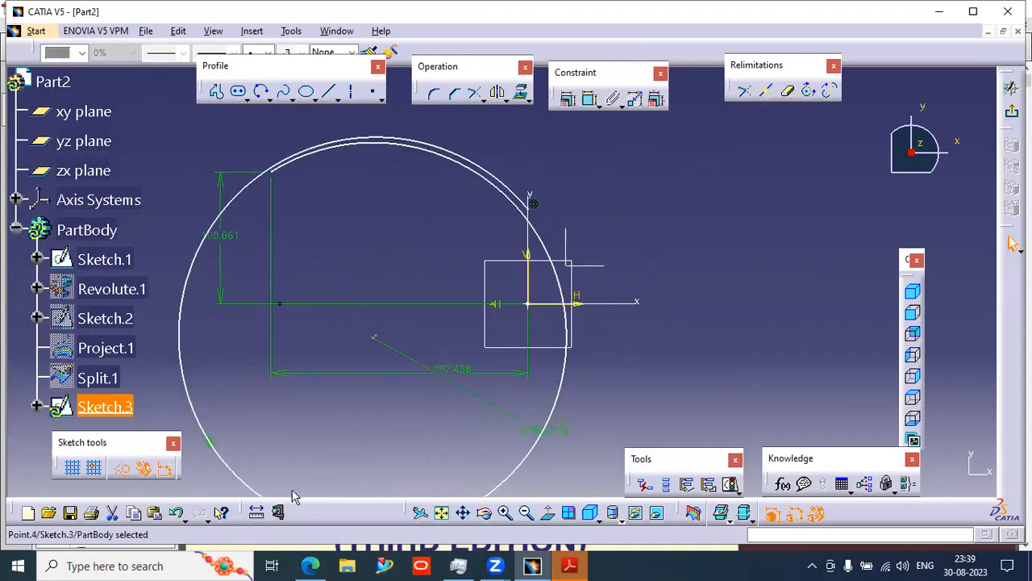
pyautogui.click(199, 512)
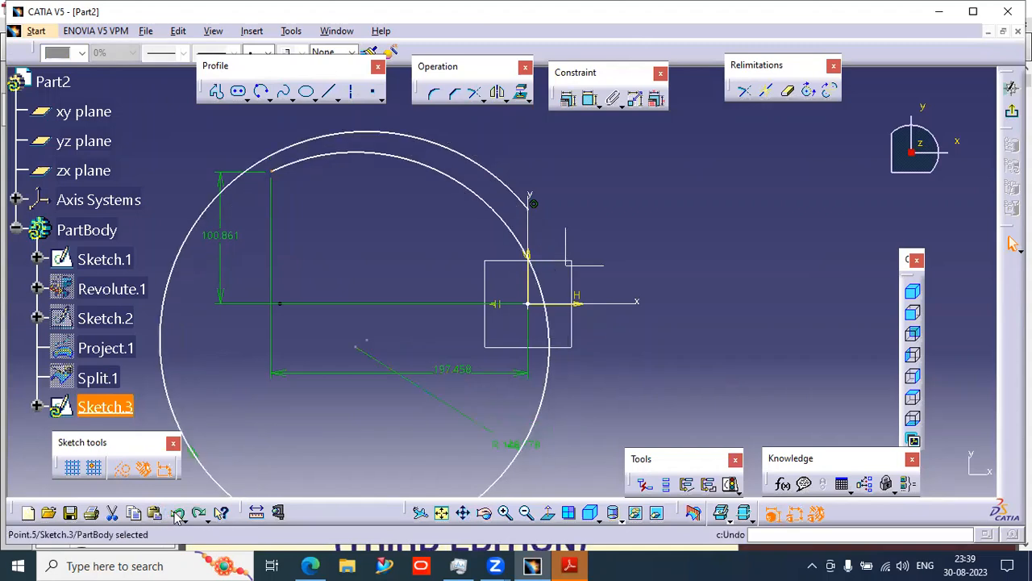
pyautogui.click(178, 513)
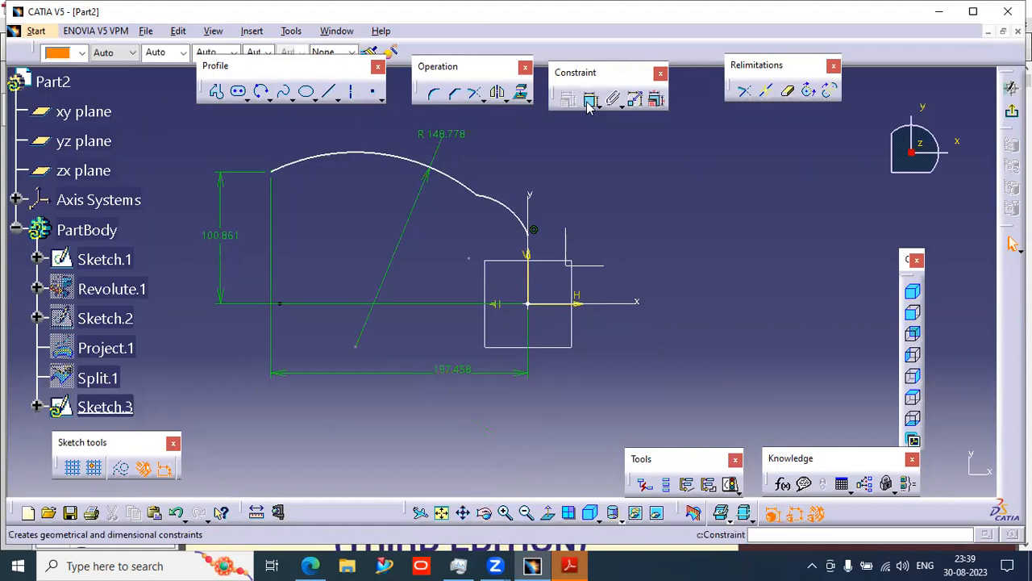
# - Dimension the small arc's radius and the height of its start point above the horizontal axis
pyautogui.click(518, 189)
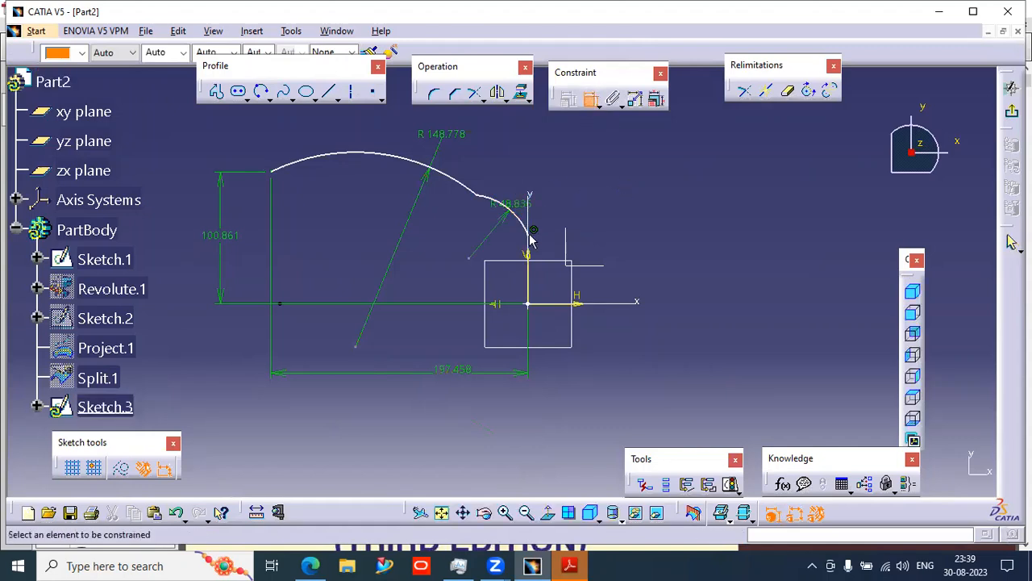
pyautogui.click(571, 302)
pyautogui.click(633, 264)
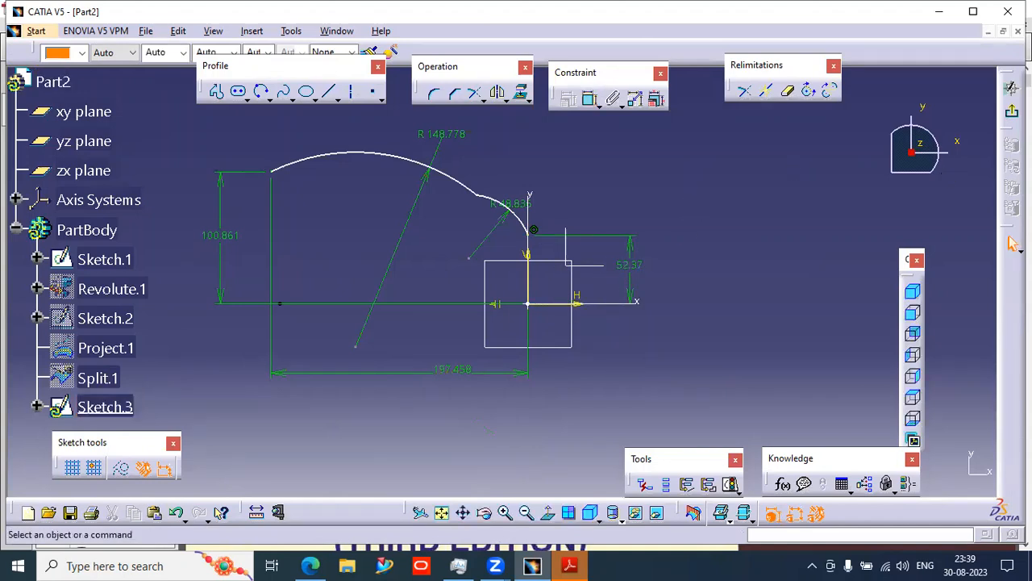
# - Combine Sketch.1 and Sketch.3 into a Normal-type combined 3D curve
pyautogui.click(1012, 112)
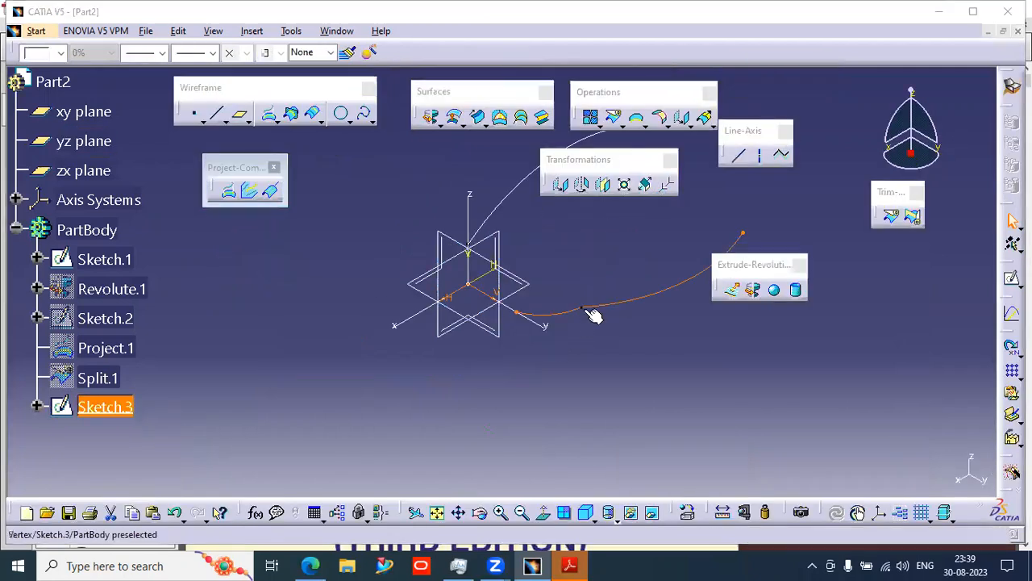
pyautogui.moveTo(516, 349); pyautogui.dragTo(389, 397, button='middle')
pyautogui.click(457, 283)
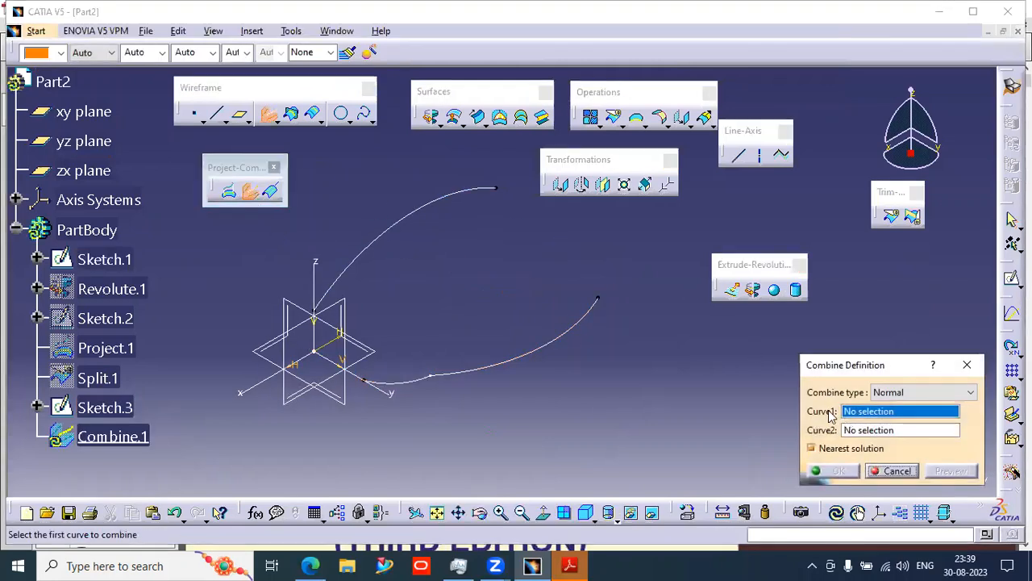
pyautogui.click(906, 395)
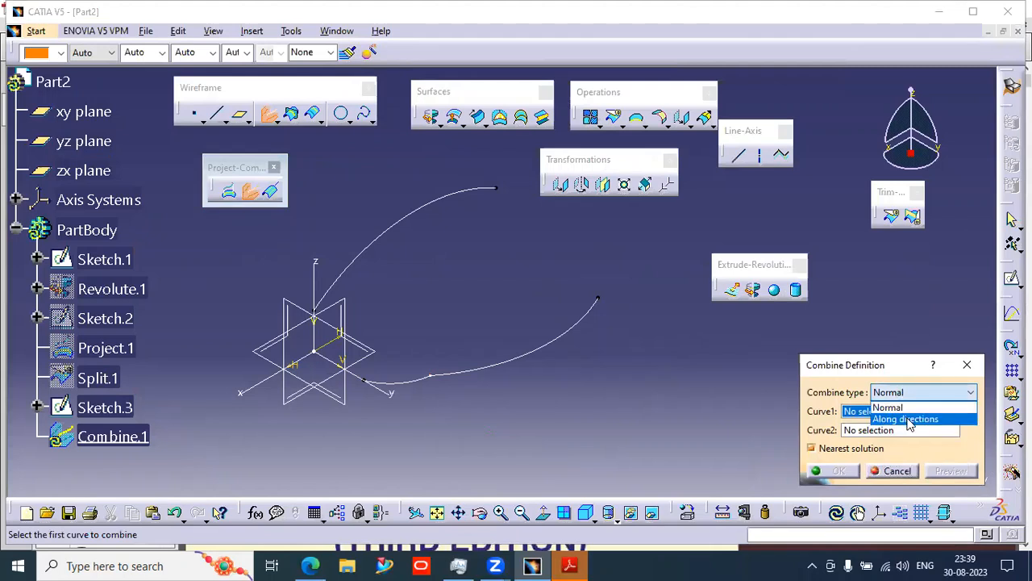
pyautogui.click(887, 407)
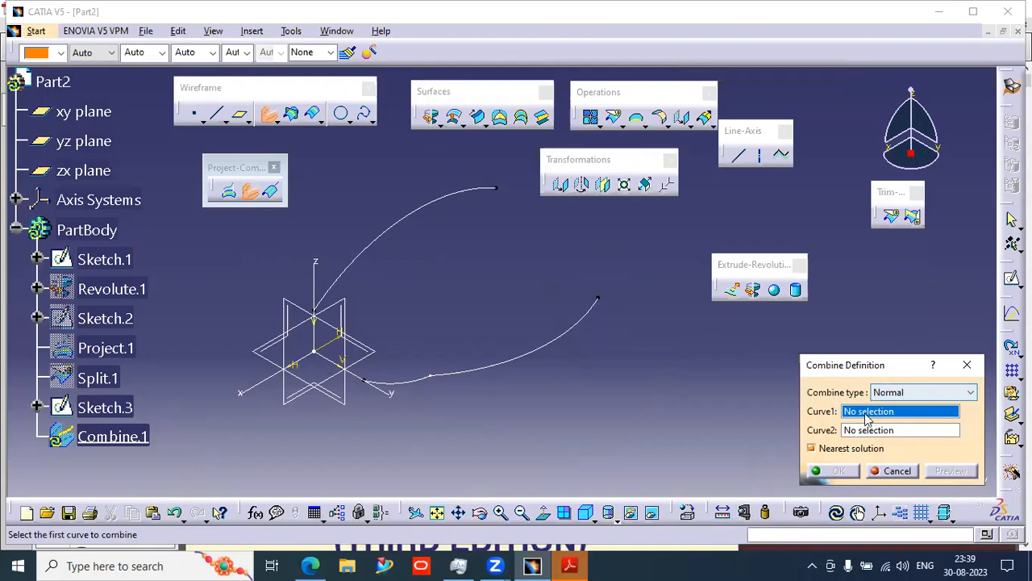
pyautogui.click(383, 241)
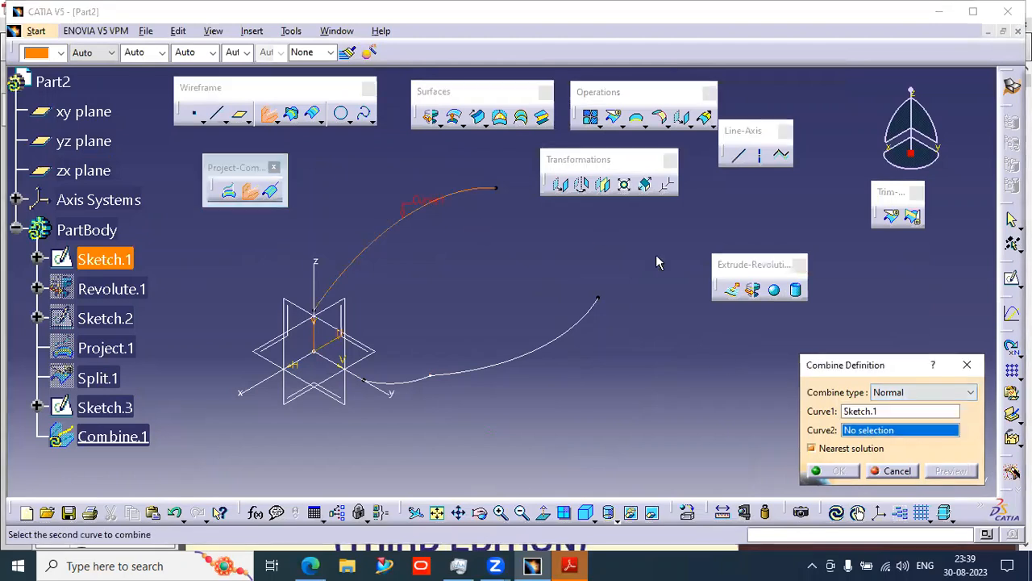
pyautogui.click(589, 336)
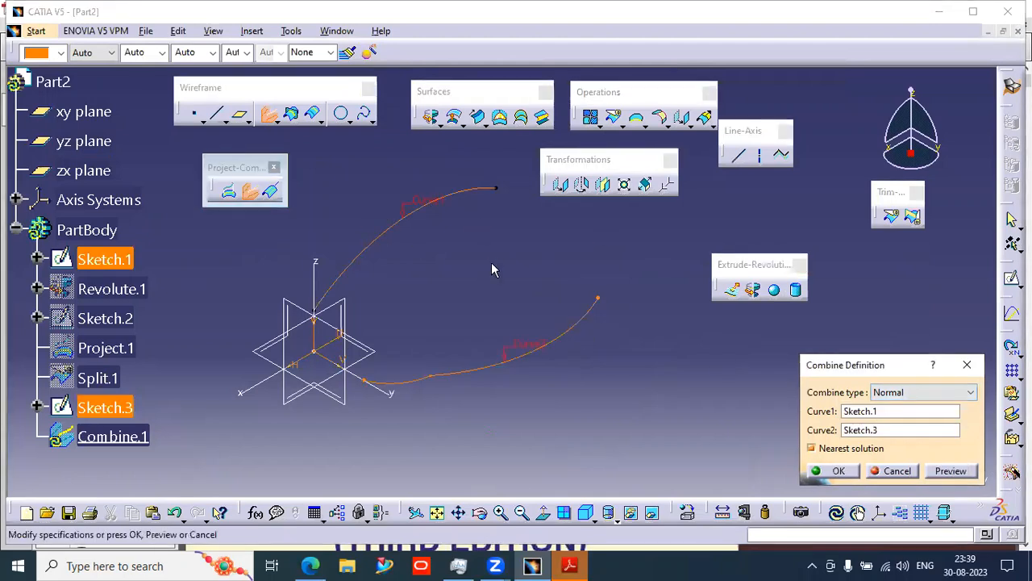
pyautogui.moveTo(584, 406)
pyautogui.mouseDown(button='middle')
pyautogui.moveTo(511, 368)
pyautogui.moveTo(553, 323)
pyautogui.moveTo(694, 326)
pyautogui.moveTo(572, 320)
pyautogui.mouseUp(button='middle')
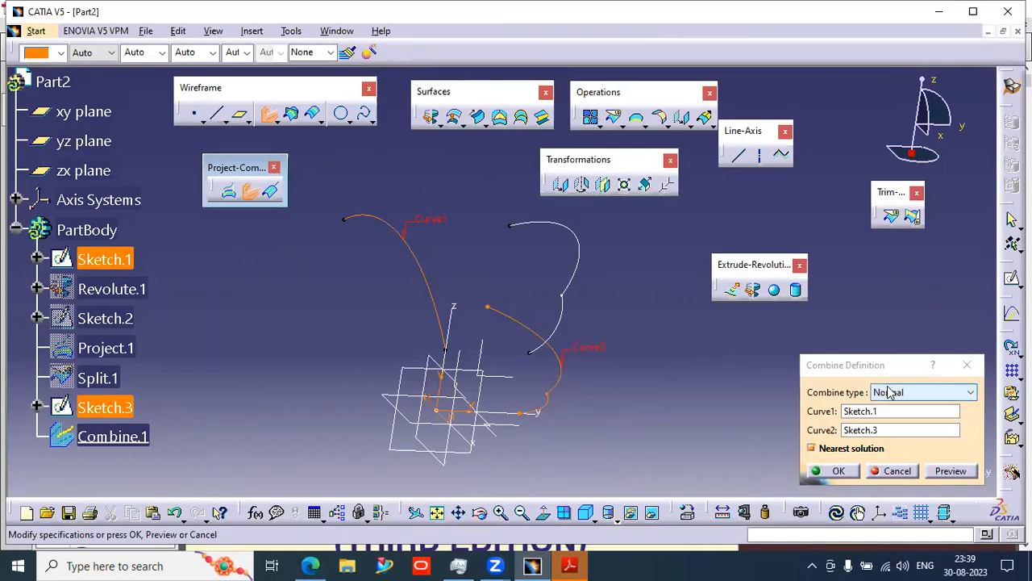
pyautogui.click(837, 474)
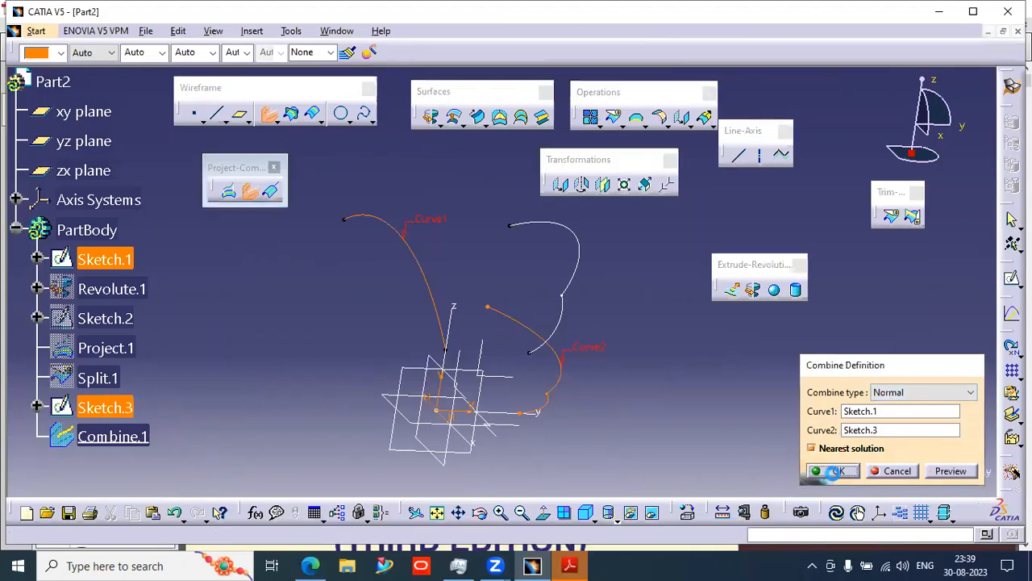
# - Reopen Sketch.3, round the junction between the large and small arcs with a corner, and exit the sketch
pyautogui.moveTo(608, 302); pyautogui.dragTo(495, 373, button='middle')
pyautogui.click(571, 320)
pyautogui.moveTo(571, 320)
pyautogui.mouseDown(button='middle')
pyautogui.moveTo(576, 312)
pyautogui.moveTo(613, 337)
pyautogui.moveTo(621, 376)
pyautogui.moveTo(592, 350)
pyautogui.mouseUp(button='middle')
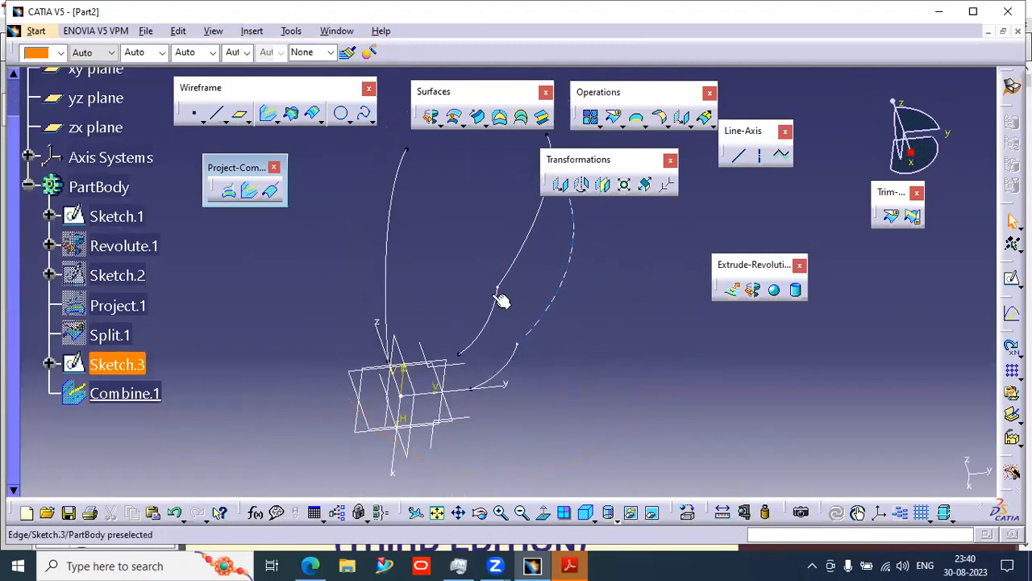
pyautogui.click(508, 339)
pyautogui.click(86, 381)
pyautogui.click(91, 369)
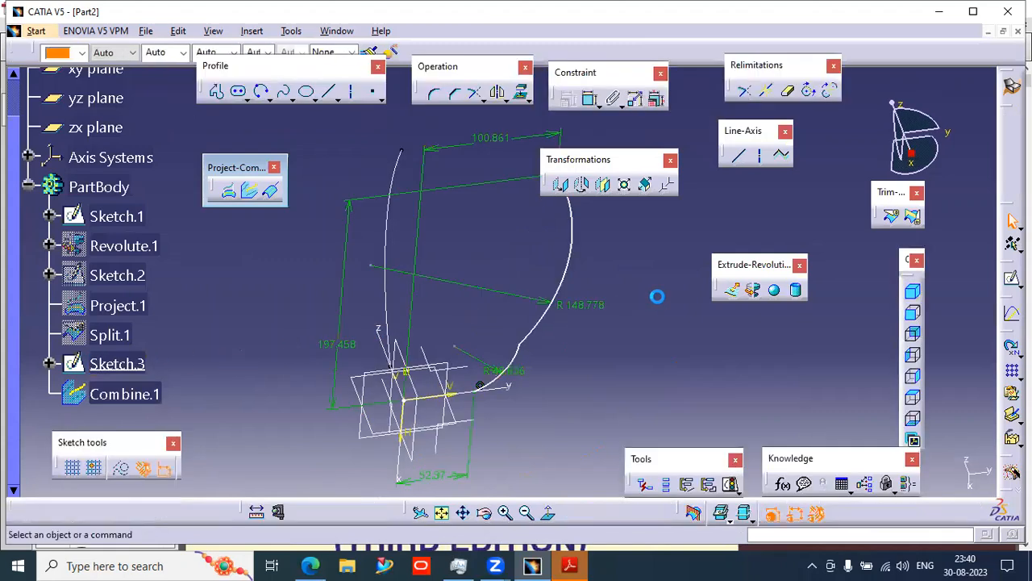
pyautogui.moveTo(467, 368)
pyautogui.mouseDown(button='middle')
pyautogui.moveTo(529, 282)
pyautogui.moveTo(516, 264)
pyautogui.mouseUp(button='middle')
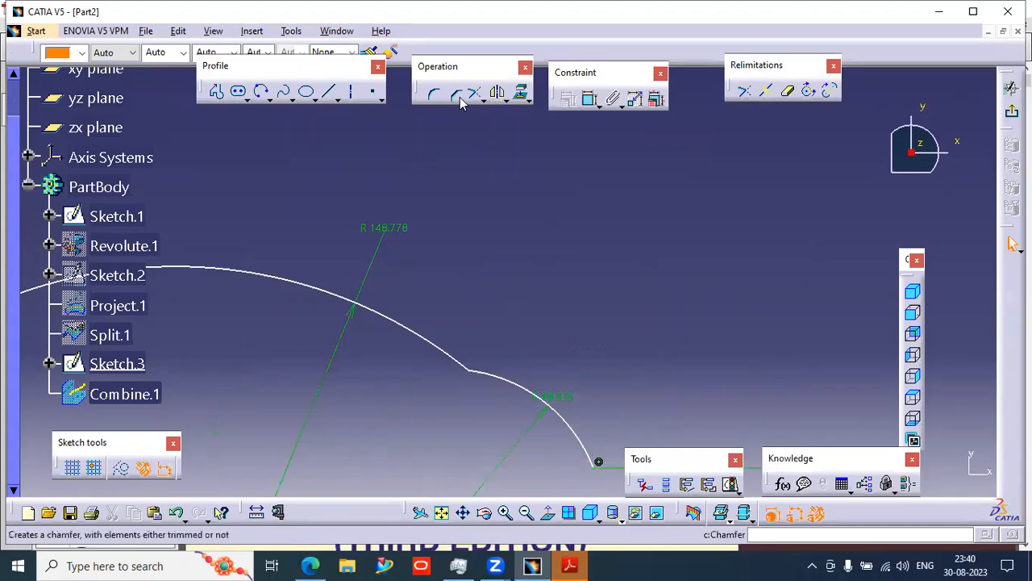
pyautogui.click(458, 363)
pyautogui.click(485, 375)
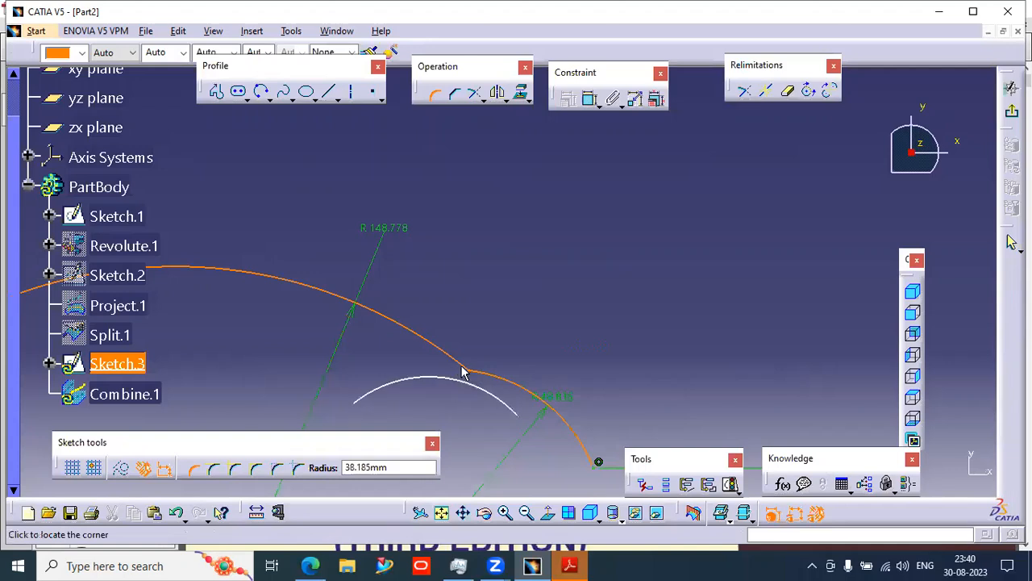
pyautogui.click(468, 359)
pyautogui.moveTo(408, 381)
pyautogui.mouseDown(button='middle')
pyautogui.moveTo(460, 285)
pyautogui.moveTo(468, 371)
pyautogui.mouseUp(button='middle')
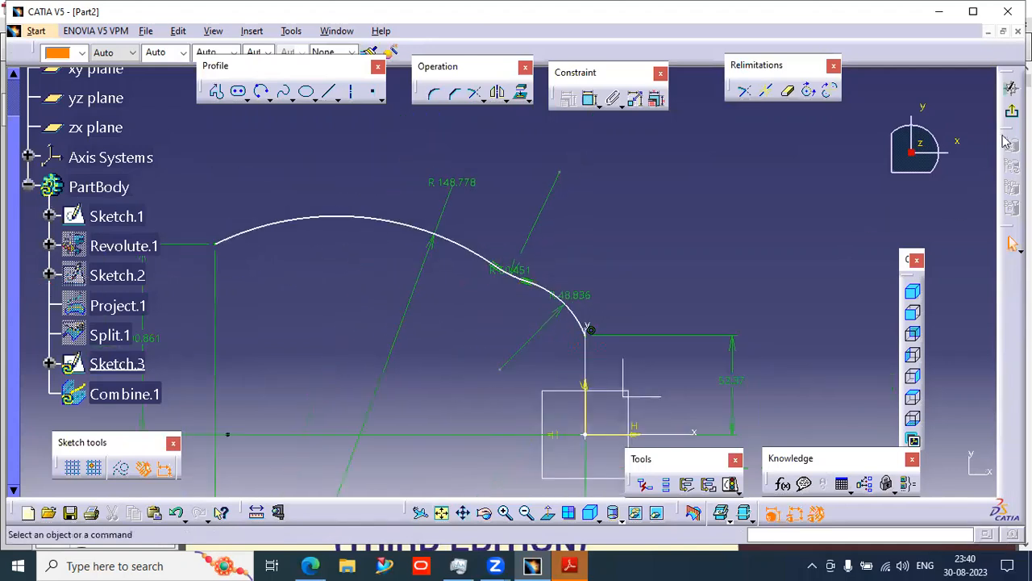
pyautogui.click(1011, 110)
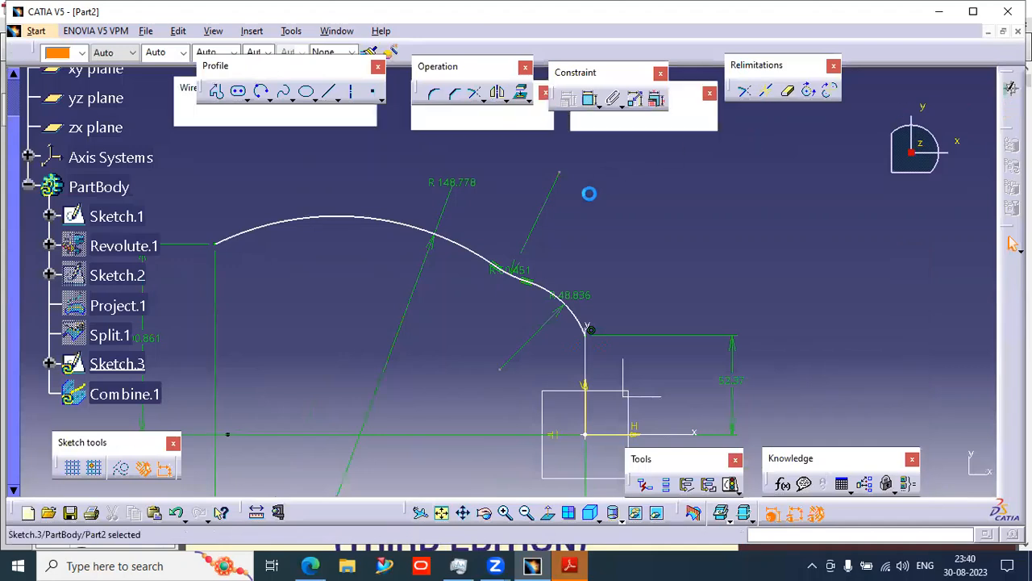
# - Try a multi-sections surface through Sketch.3, Combine.1 and Sketch.1, preview it, then cancel
pyautogui.moveTo(558, 376)
pyautogui.mouseDown(button='middle')
pyautogui.moveTo(562, 396)
pyautogui.moveTo(509, 350)
pyautogui.moveTo(496, 272)
pyautogui.moveTo(519, 240)
pyautogui.moveTo(500, 214)
pyautogui.mouseUp(button='middle')
pyautogui.click(596, 328)
pyautogui.moveTo(550, 265)
pyautogui.mouseDown(button='middle')
pyautogui.moveTo(517, 369)
pyautogui.moveTo(545, 157)
pyautogui.mouseUp(button='middle')
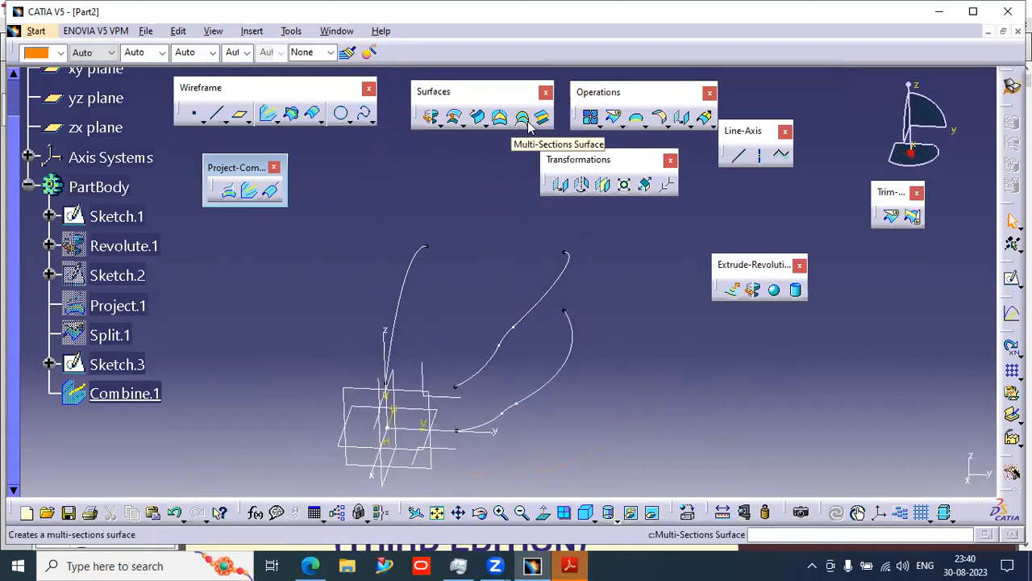
pyautogui.click(522, 118)
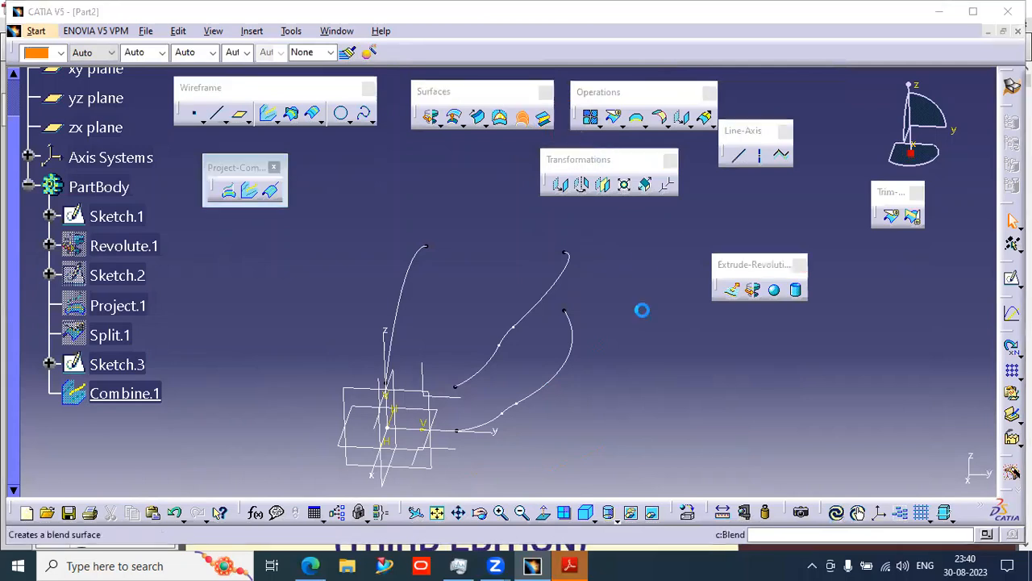
pyautogui.moveTo(502, 345); pyautogui.dragTo(443, 319, button='middle')
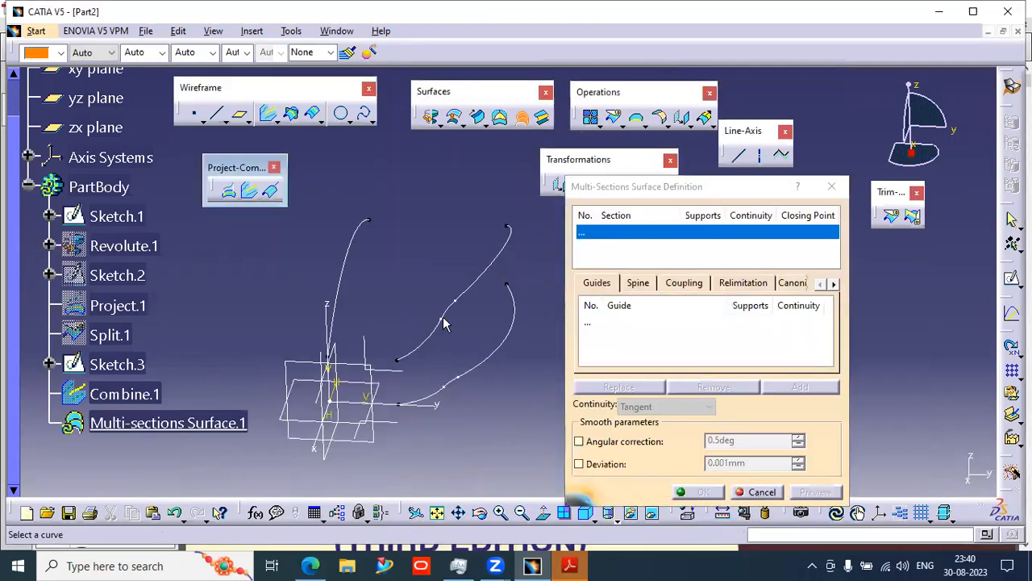
pyautogui.click(429, 403)
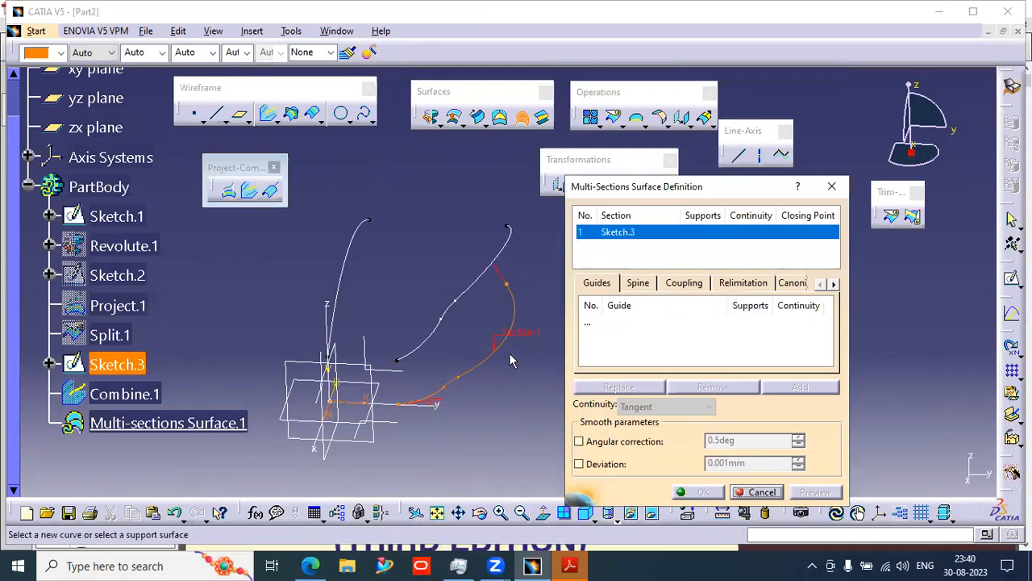
pyautogui.click(510, 299)
pyautogui.moveTo(509, 284)
pyautogui.mouseDown(button='middle')
pyautogui.moveTo(526, 251)
pyautogui.moveTo(498, 249)
pyautogui.mouseUp(button='middle')
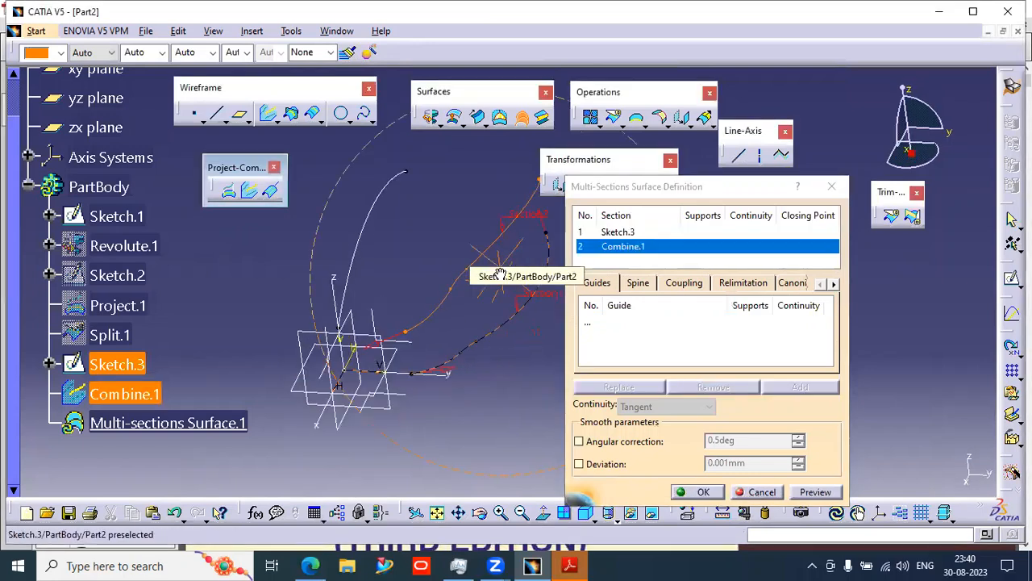
pyautogui.click(391, 340)
pyautogui.moveTo(488, 313); pyautogui.dragTo(507, 332, button='middle')
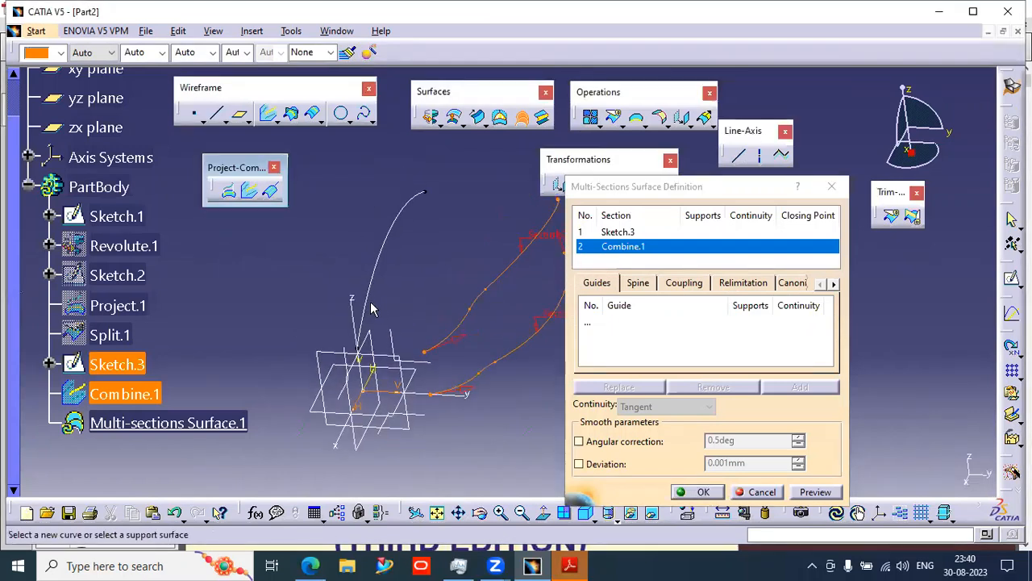
pyautogui.click(365, 303)
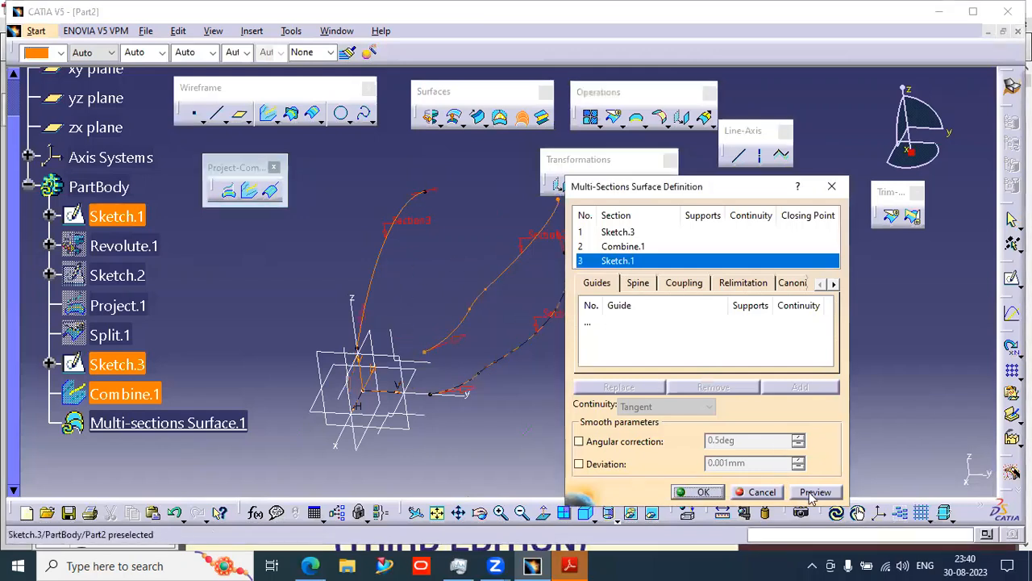
pyautogui.moveTo(395, 359)
pyautogui.mouseDown(button='middle')
pyautogui.moveTo(477, 191)
pyautogui.moveTo(412, 243)
pyautogui.moveTo(303, 231)
pyautogui.moveTo(435, 314)
pyautogui.moveTo(373, 306)
pyautogui.moveTo(482, 355)
pyautogui.moveTo(346, 371)
pyautogui.moveTo(396, 368)
pyautogui.moveTo(339, 322)
pyautogui.moveTo(352, 333)
pyautogui.mouseUp(button='middle')
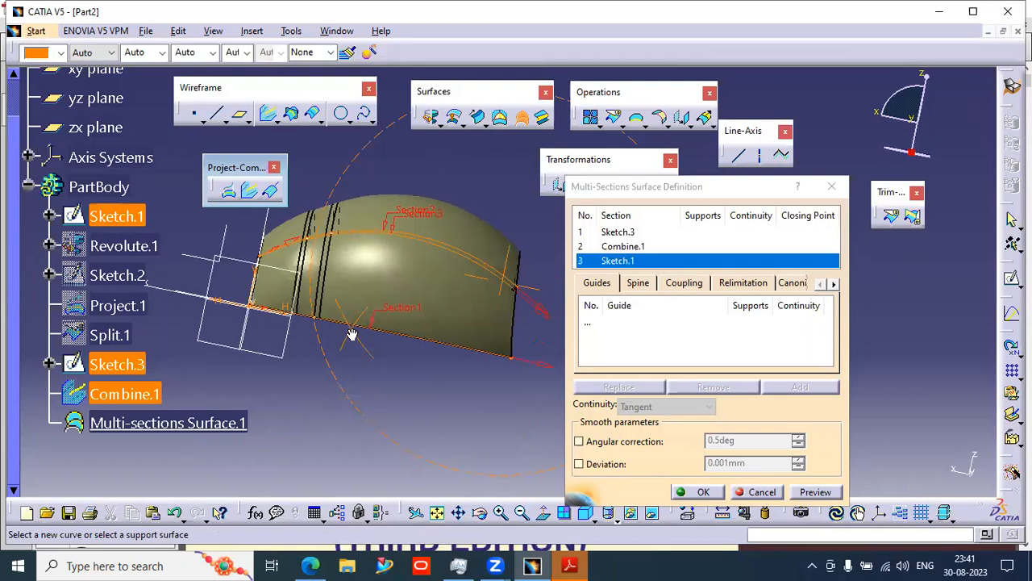
pyautogui.moveTo(419, 350)
pyautogui.mouseDown(button='middle')
pyautogui.moveTo(440, 325)
pyautogui.moveTo(546, 344)
pyautogui.moveTo(675, 347)
pyautogui.mouseUp(button='middle')
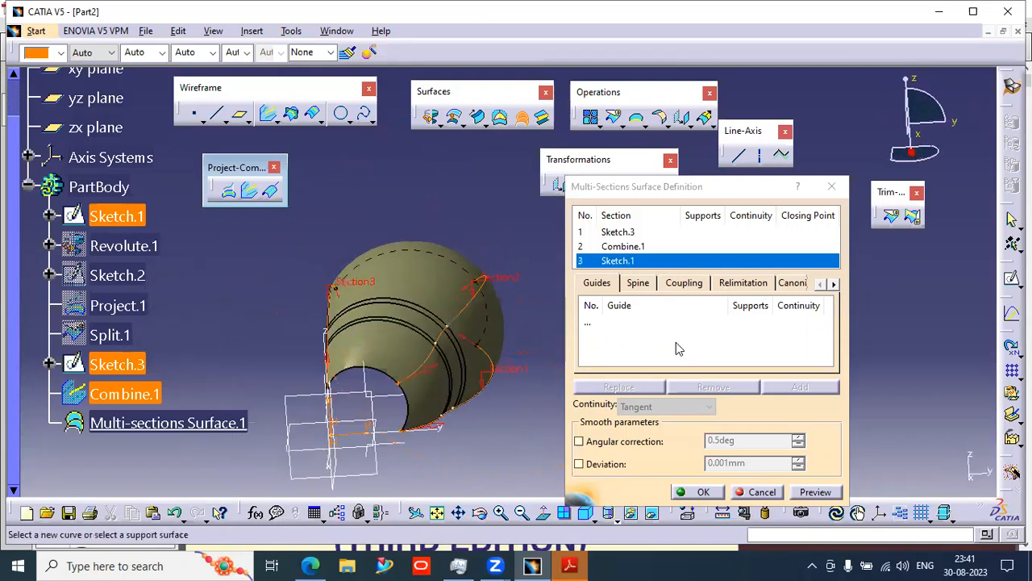
pyautogui.moveTo(392, 370)
pyautogui.mouseDown(button='middle')
pyautogui.moveTo(464, 418)
pyautogui.moveTo(423, 347)
pyautogui.moveTo(379, 300)
pyautogui.moveTo(381, 365)
pyautogui.moveTo(443, 357)
pyautogui.moveTo(398, 393)
pyautogui.moveTo(391, 379)
pyautogui.mouseUp(button='middle')
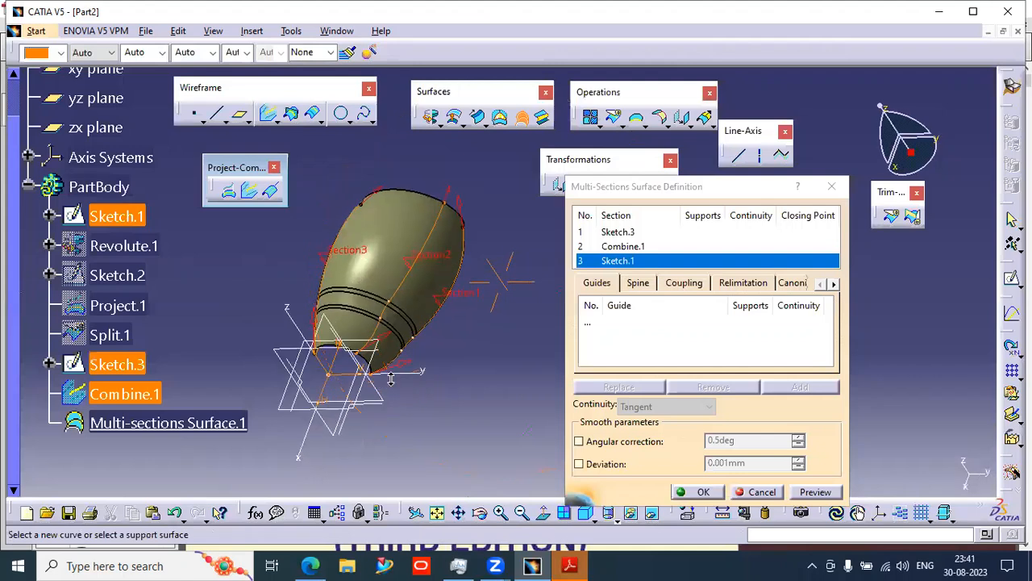
pyautogui.click(762, 492)
# - Extrude Sketch.3 along the Z axis to 107 mm as a surface
pyautogui.moveTo(495, 282); pyautogui.dragTo(407, 264, button='middle')
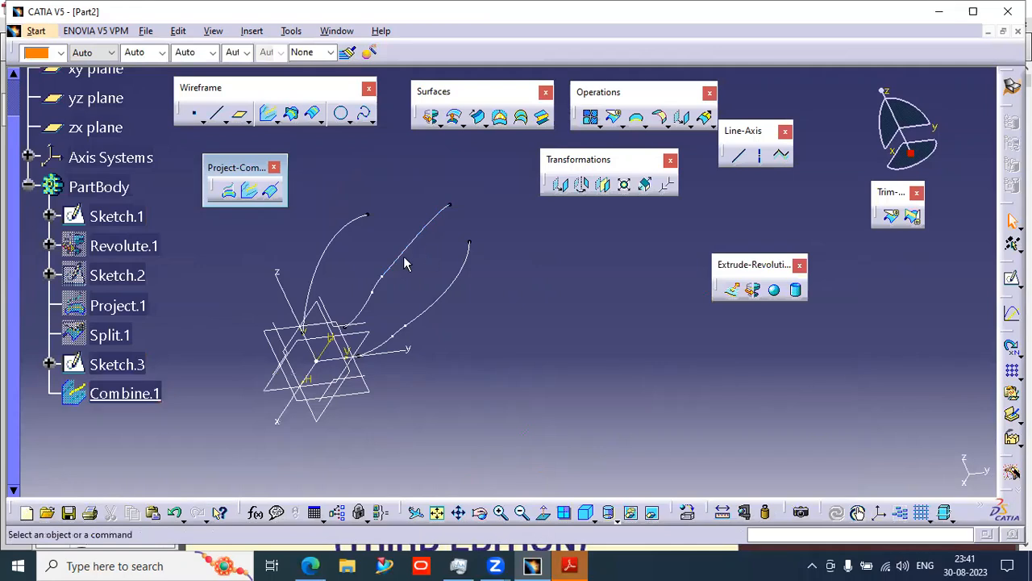
pyautogui.moveTo(438, 342); pyautogui.dragTo(496, 337, button='middle')
pyautogui.moveTo(603, 339); pyautogui.dragTo(518, 208, button='middle')
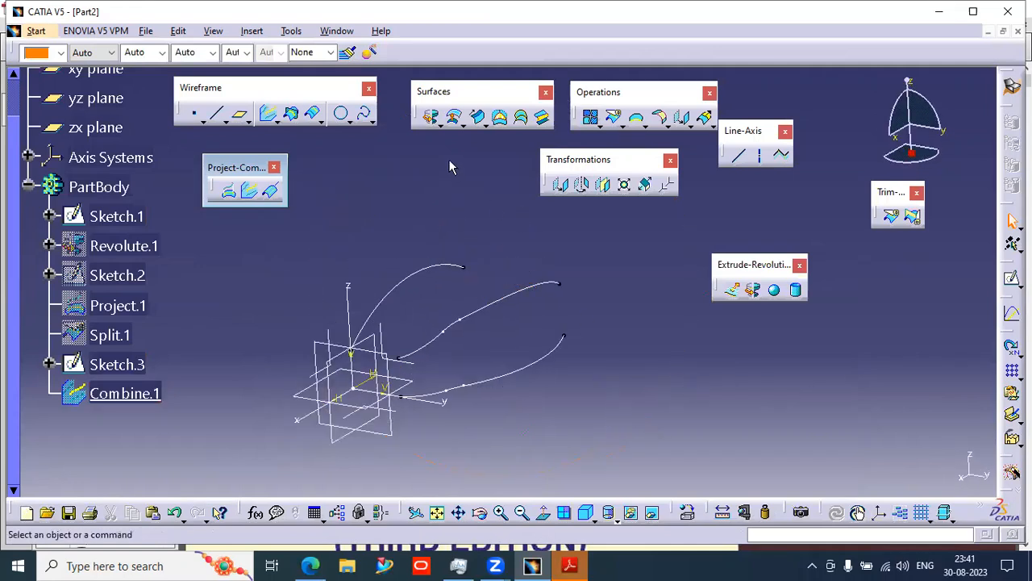
pyautogui.click(534, 368)
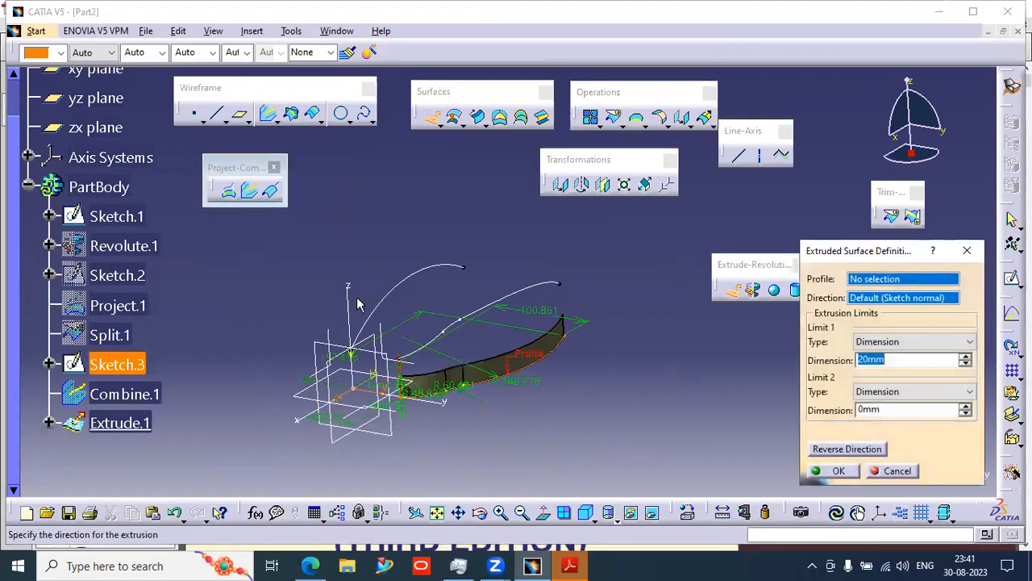
pyautogui.moveTo(399, 376); pyautogui.dragTo(412, 277)
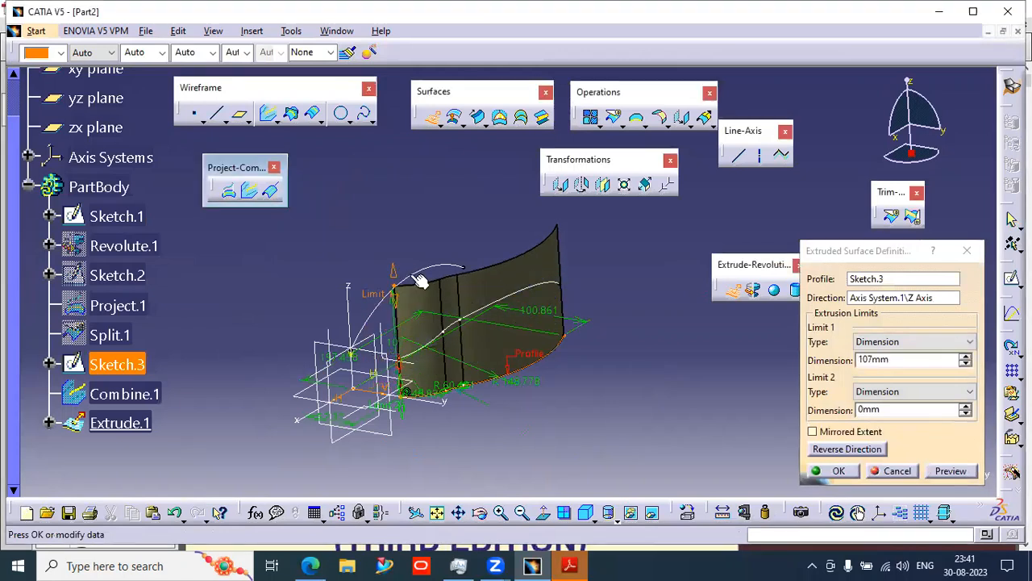
pyautogui.click(836, 470)
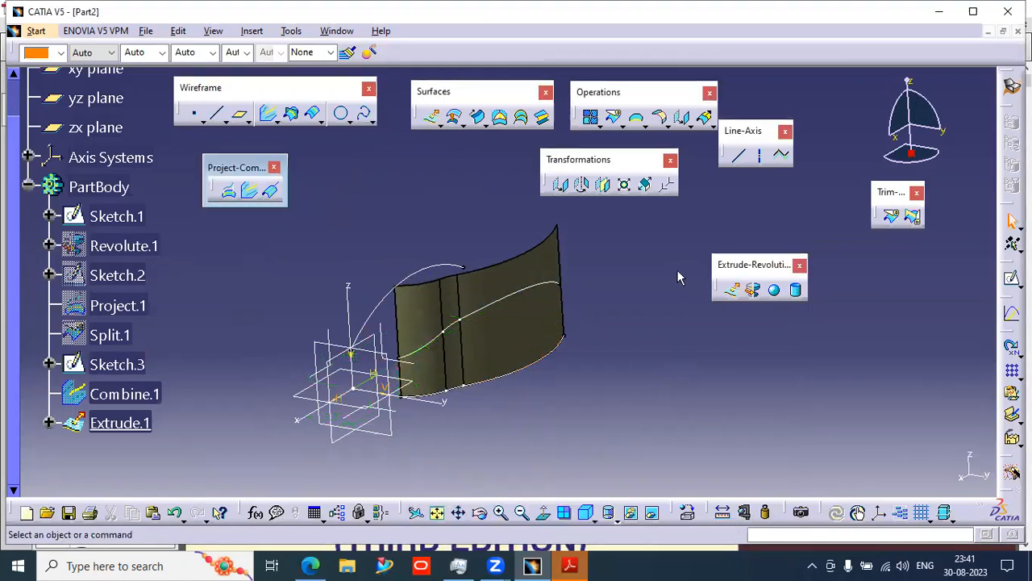
# - Extrude Sketch.1 along its sketch normal to 154 mm as a surface
pyautogui.click(736, 295)
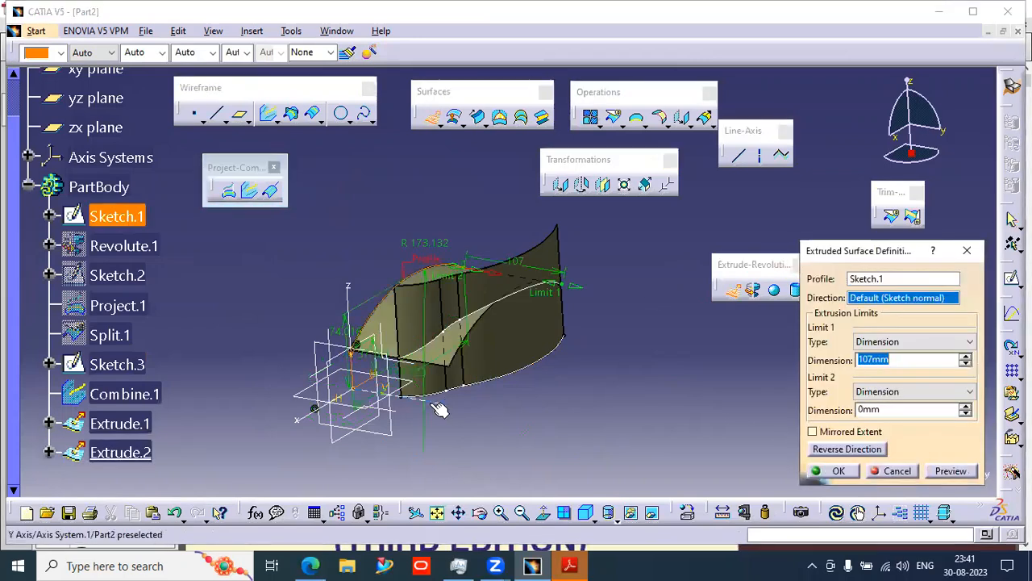
pyautogui.moveTo(547, 303); pyautogui.dragTo(589, 304)
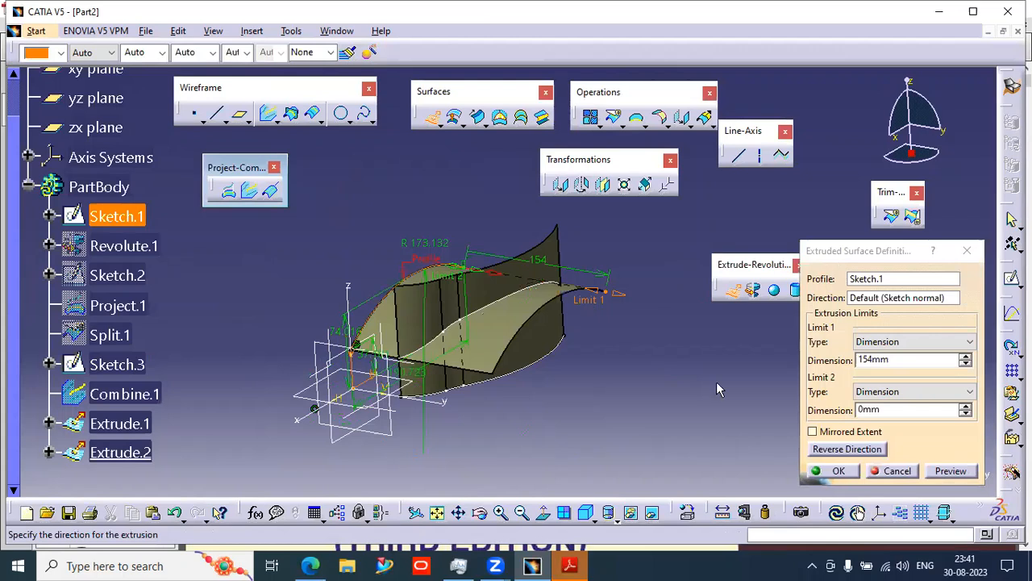
pyautogui.click(834, 471)
# - Hide the Combine.1 curve
pyautogui.moveTo(532, 375); pyautogui.dragTo(448, 337, button='middle')
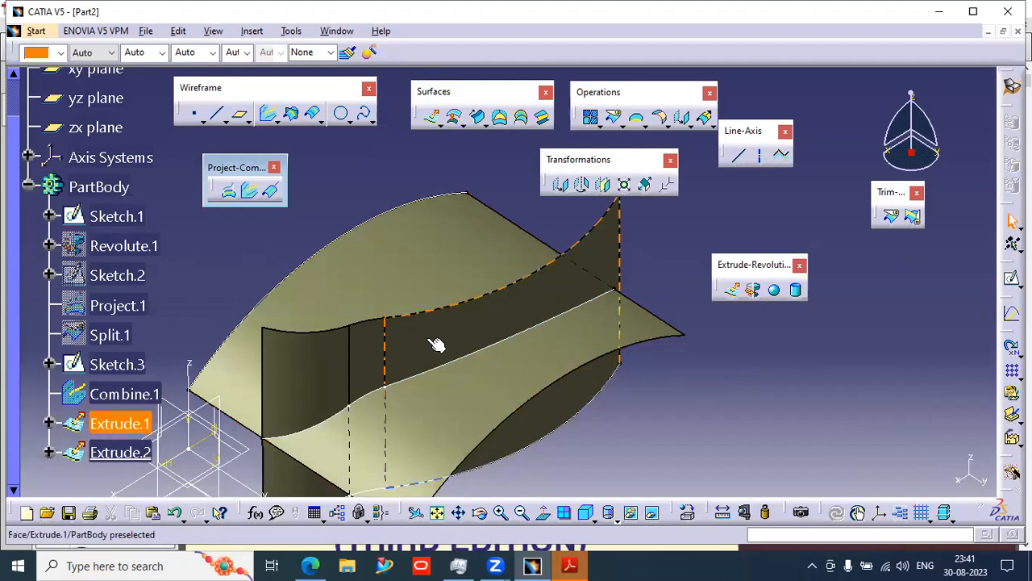
pyautogui.moveTo(477, 366); pyautogui.dragTo(528, 375, button='middle')
pyautogui.click(548, 306)
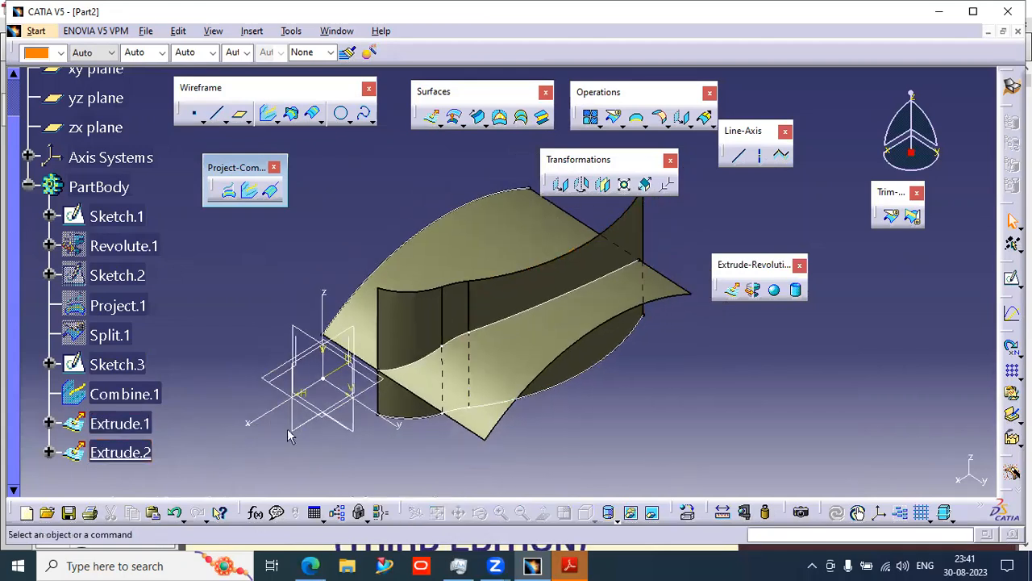
pyautogui.rightClick(141, 392)
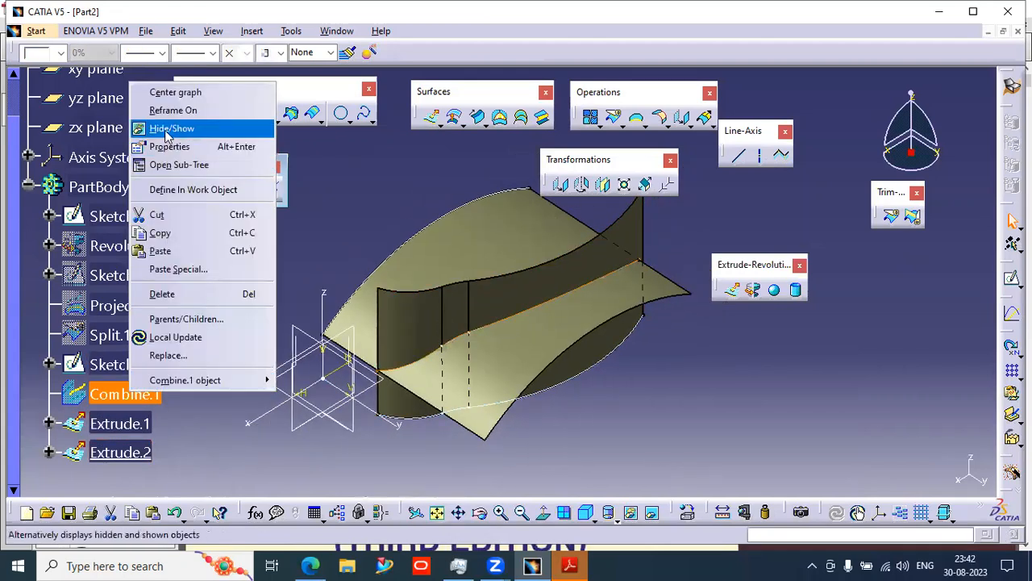
pyautogui.click(266, 129)
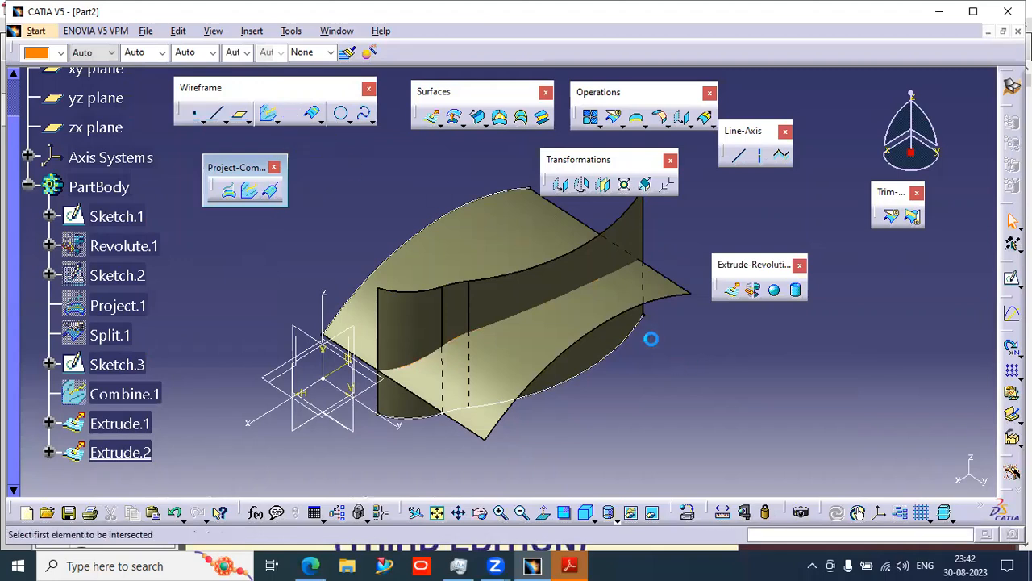
# - Create an intersection curve between Extrude.2 and Extrude.1
pyautogui.click(491, 384)
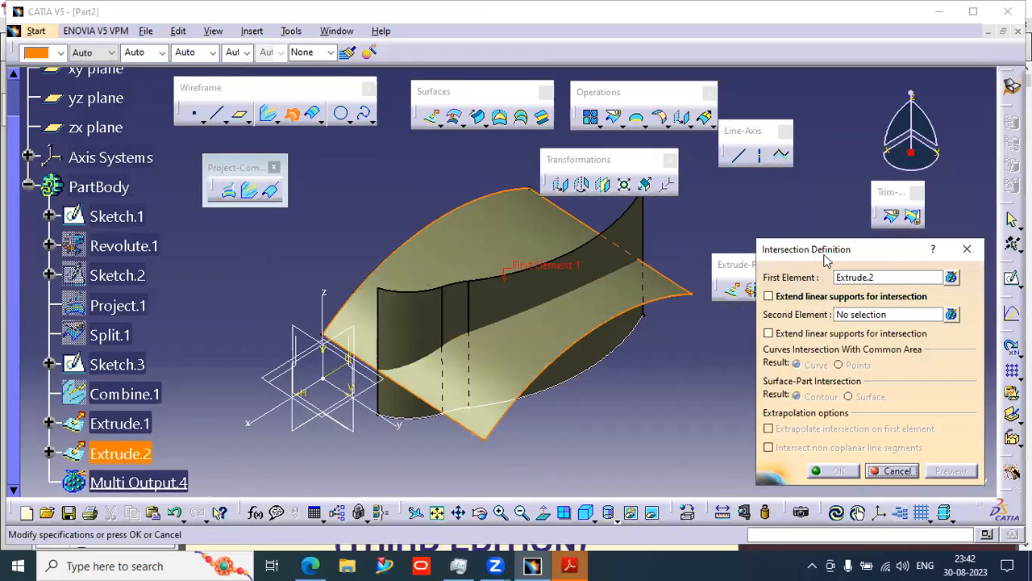
pyautogui.click(861, 316)
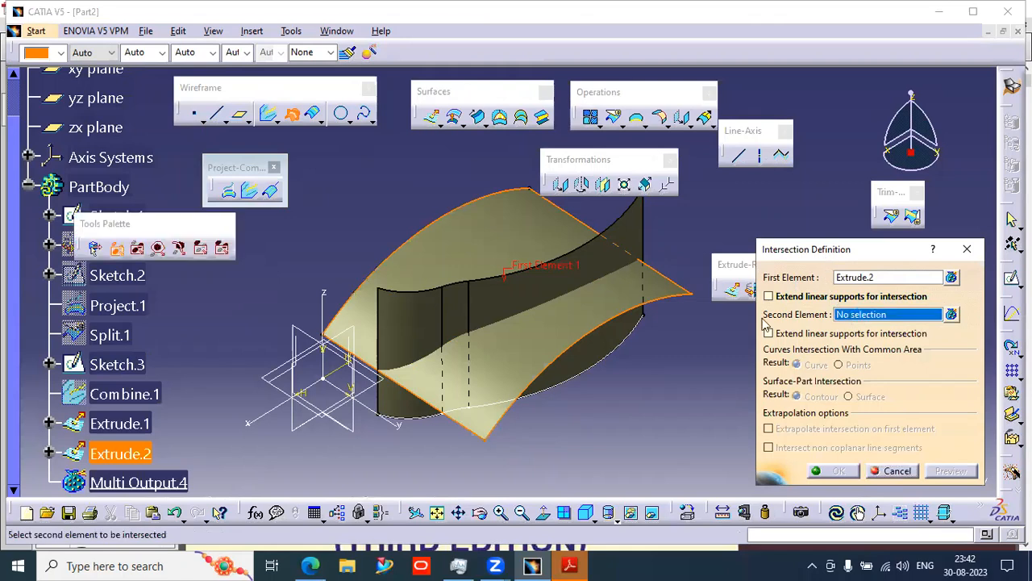
pyautogui.click(596, 334)
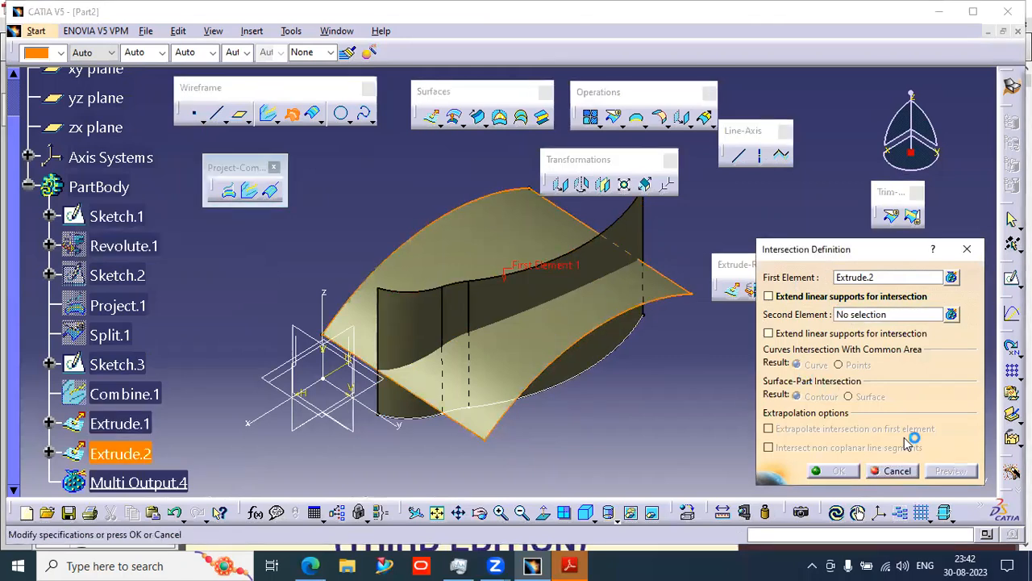
pyautogui.click(854, 316)
pyautogui.click(618, 320)
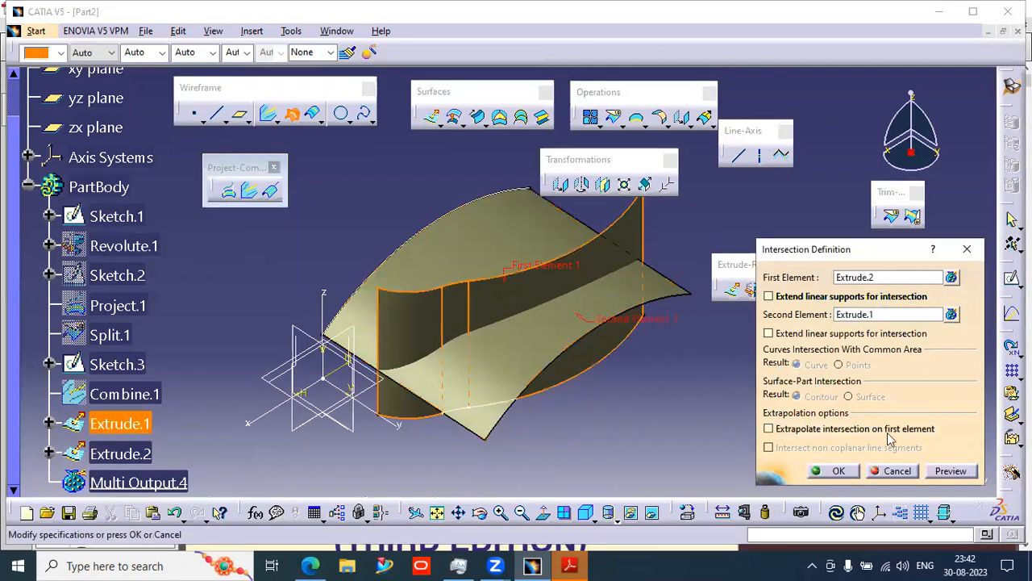
pyautogui.click(946, 471)
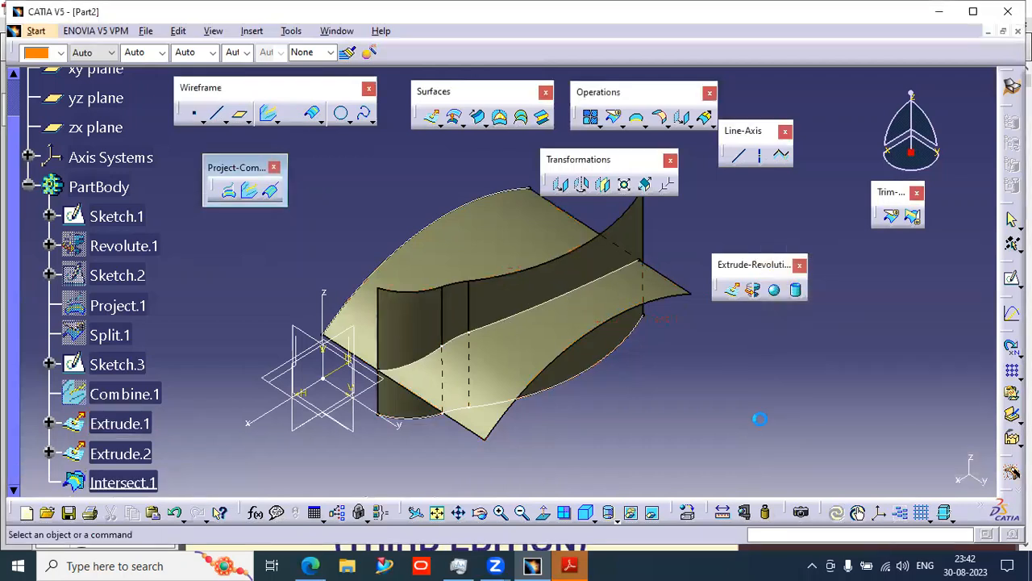
# - Split Extrude.2 using Intersect.1 as the cutting element
pyautogui.moveTo(544, 352); pyautogui.dragTo(624, 280, button='middle')
pyautogui.moveTo(574, 316); pyautogui.dragTo(516, 335, button='middle')
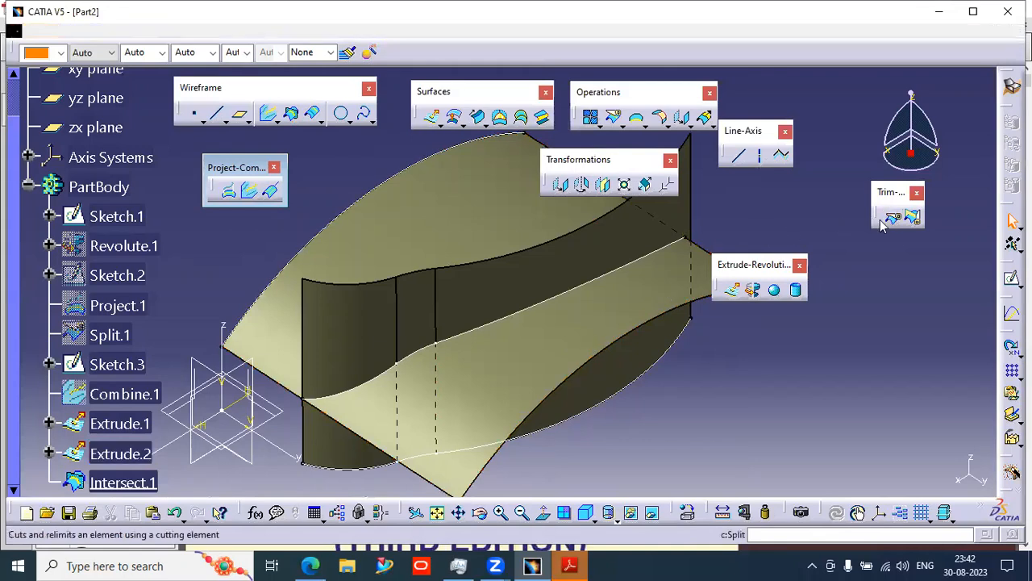
pyautogui.click(911, 216)
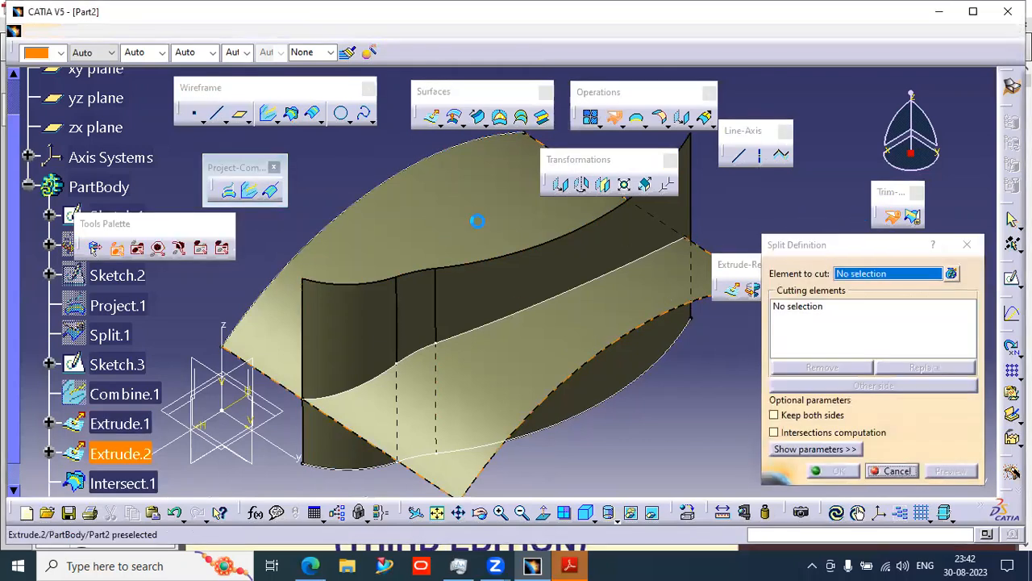
pyautogui.click(478, 222)
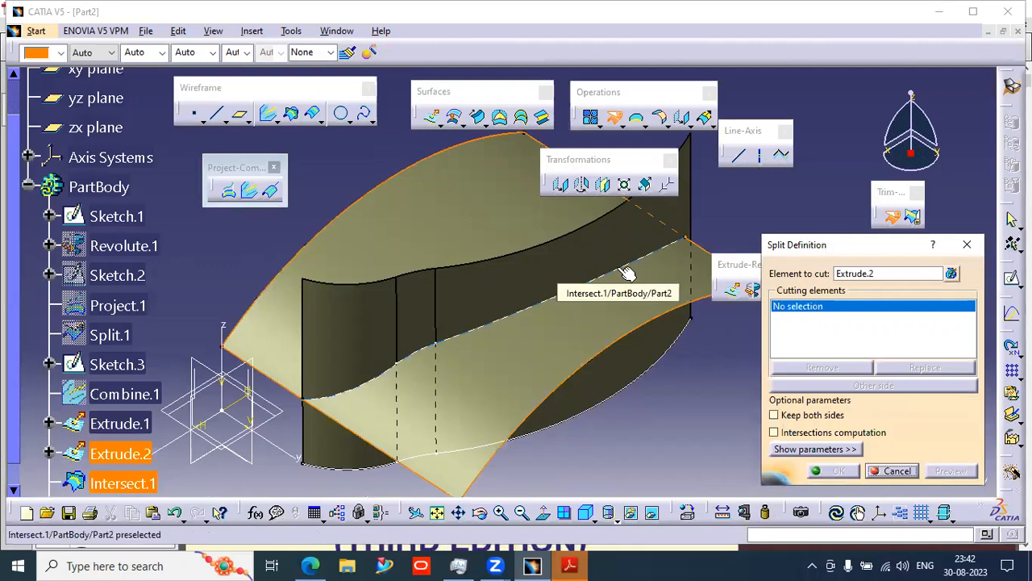
pyautogui.click(630, 272)
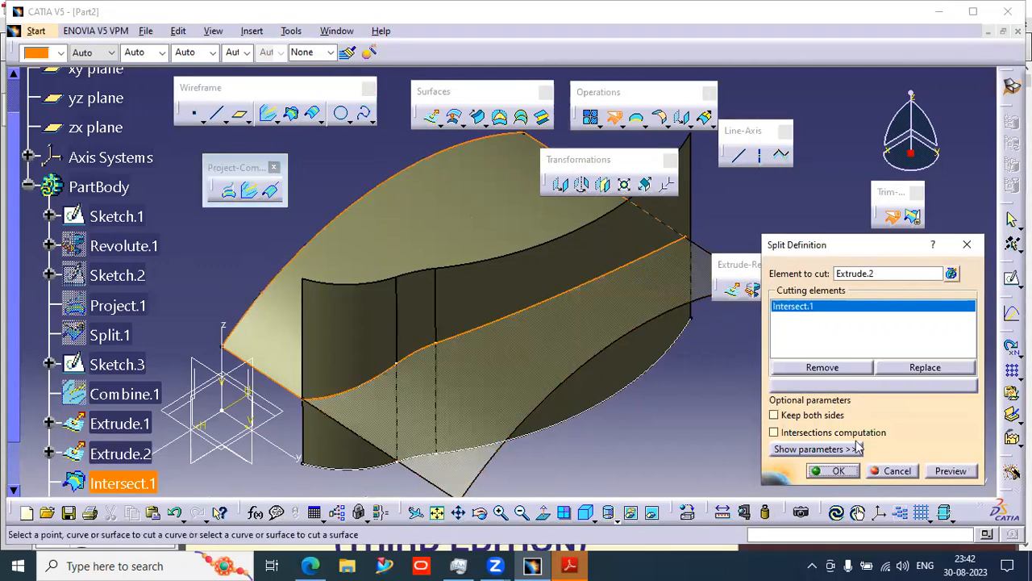
pyautogui.click(837, 471)
# - Split Extrude.1 with Intersect.1 as the cutting element, flipping to keep the other side
pyautogui.moveTo(490, 438); pyautogui.dragTo(496, 404, button='middle')
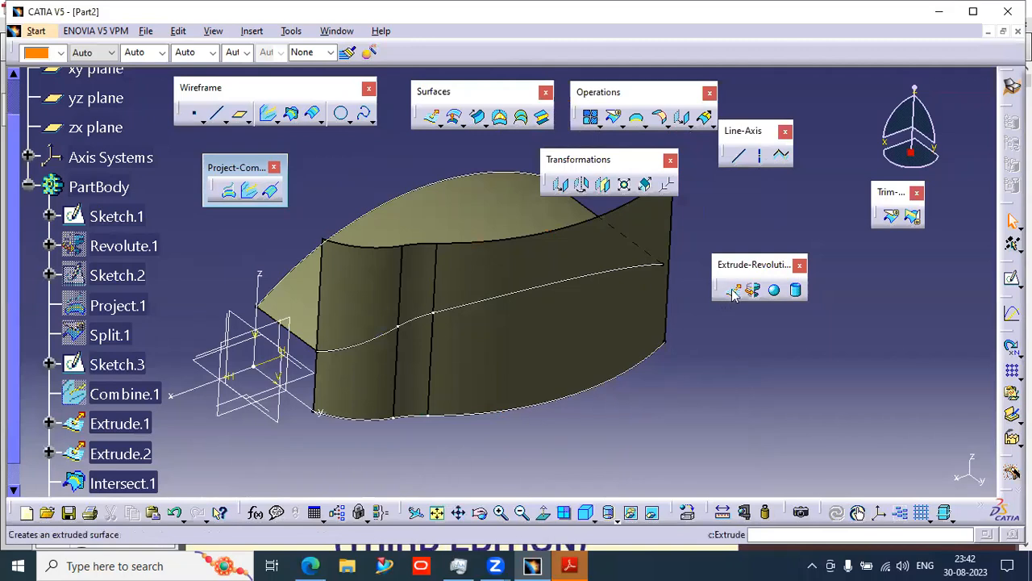
pyautogui.click(891, 220)
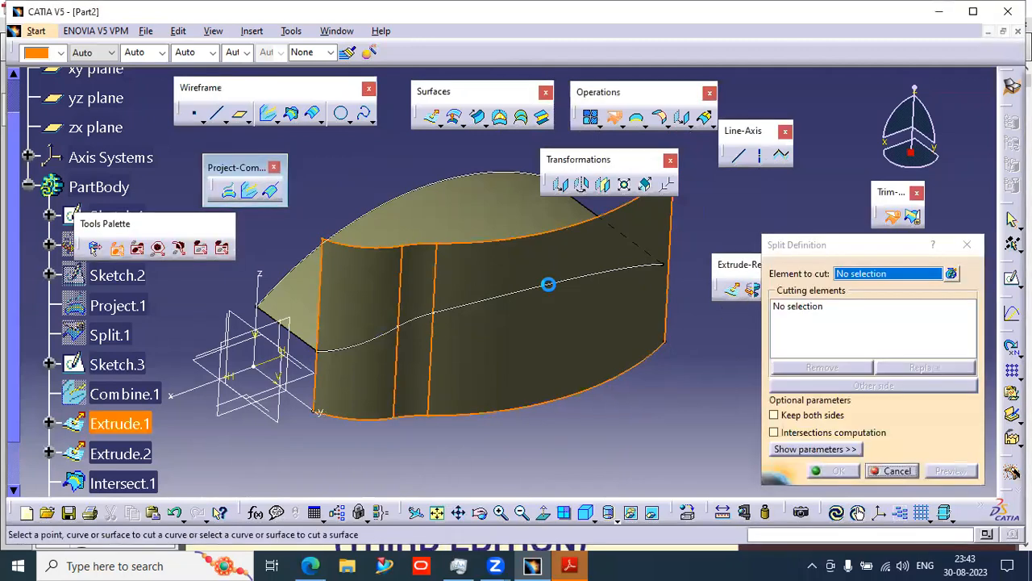
pyautogui.click(548, 284)
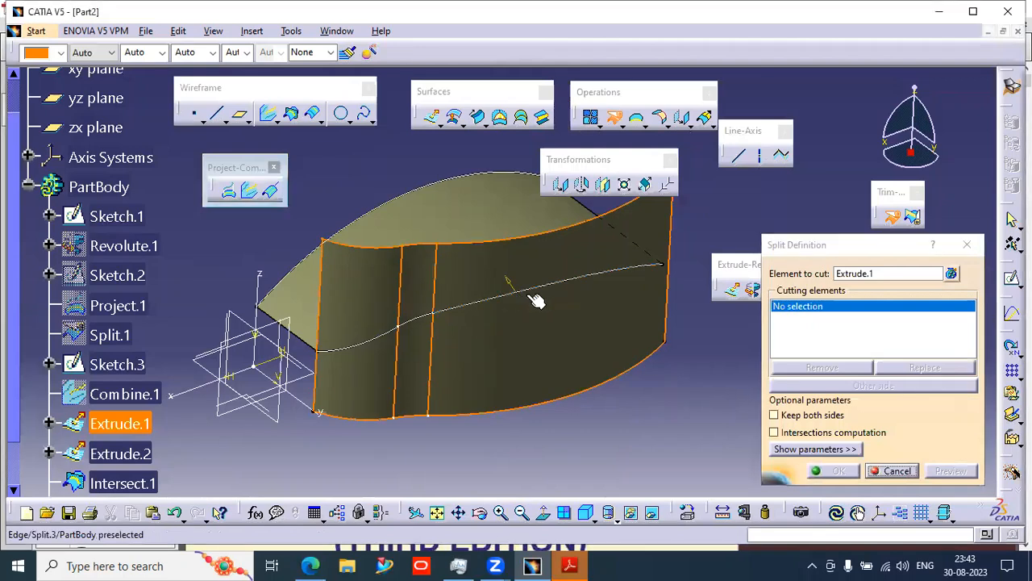
pyautogui.click(535, 297)
pyautogui.click(848, 389)
pyautogui.moveTo(471, 348); pyautogui.dragTo(428, 298, button='middle')
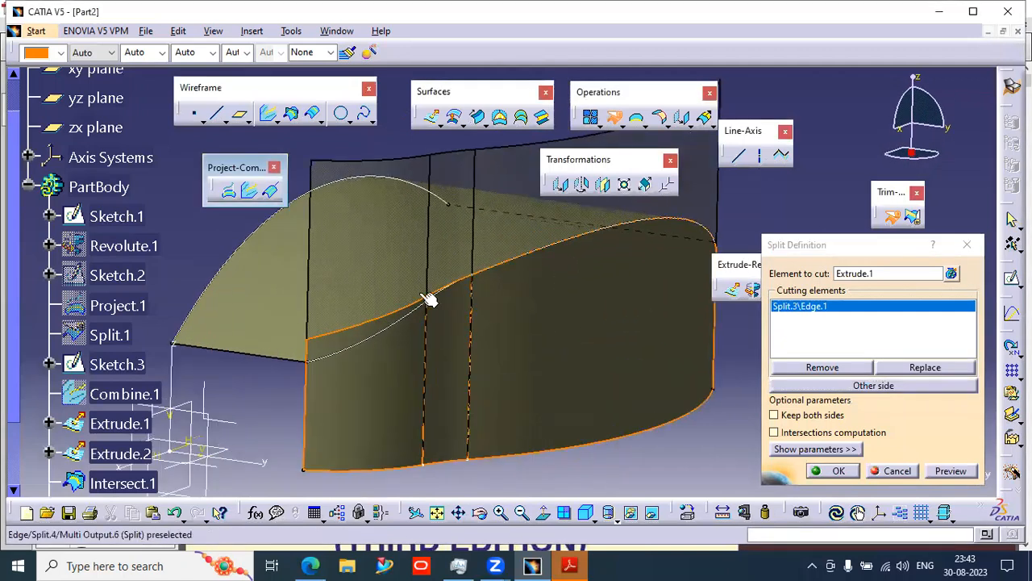
pyautogui.rightClick(822, 314)
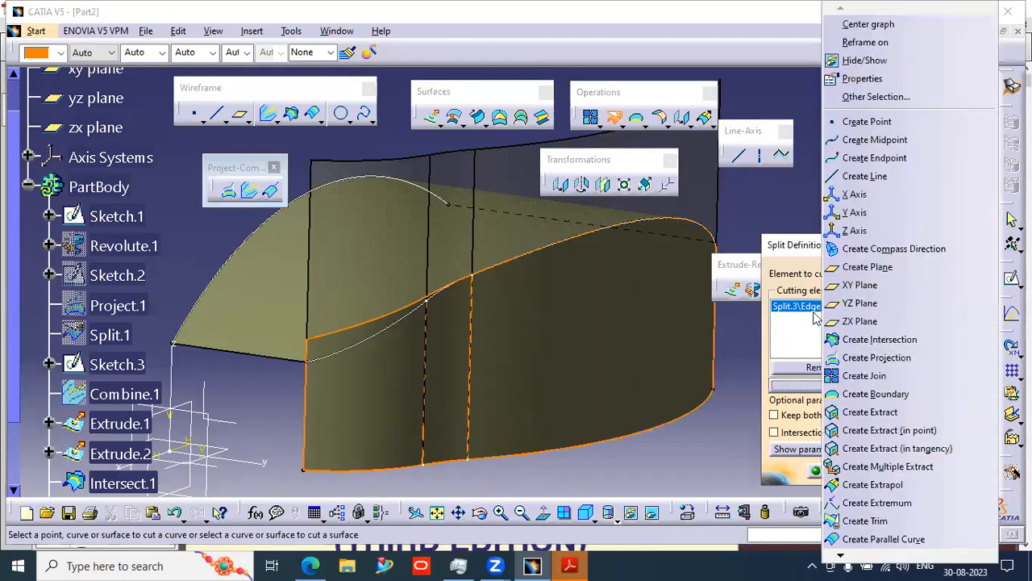
pyautogui.click(805, 317)
pyautogui.click(816, 367)
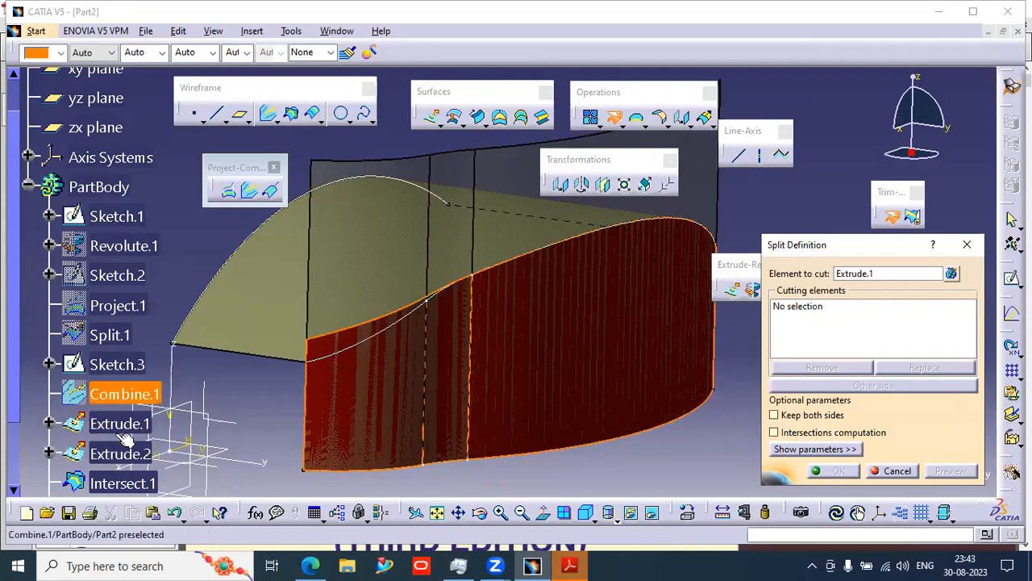
pyautogui.click(122, 483)
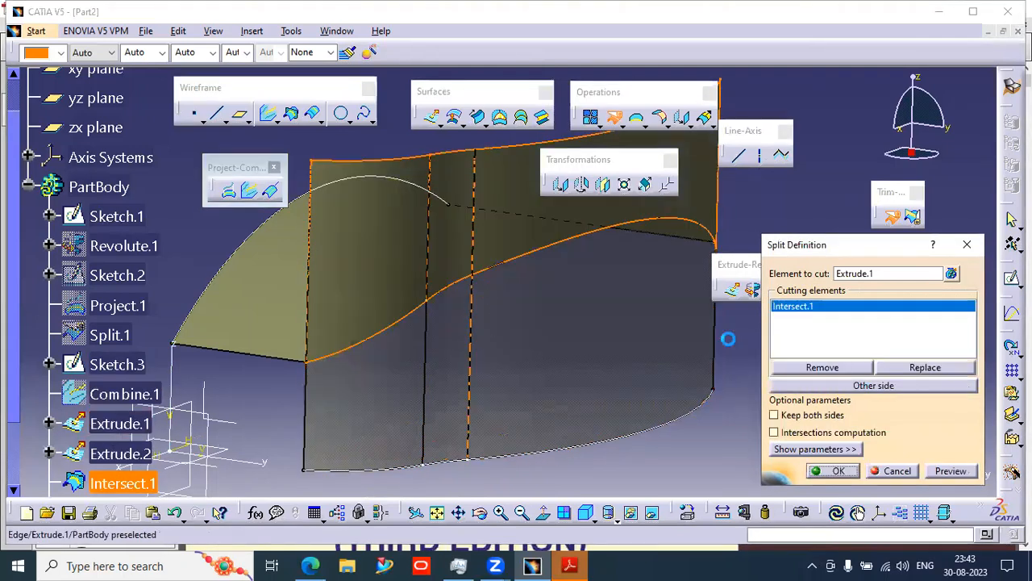
pyautogui.click(873, 385)
pyautogui.moveTo(477, 318); pyautogui.dragTo(560, 431, button='middle')
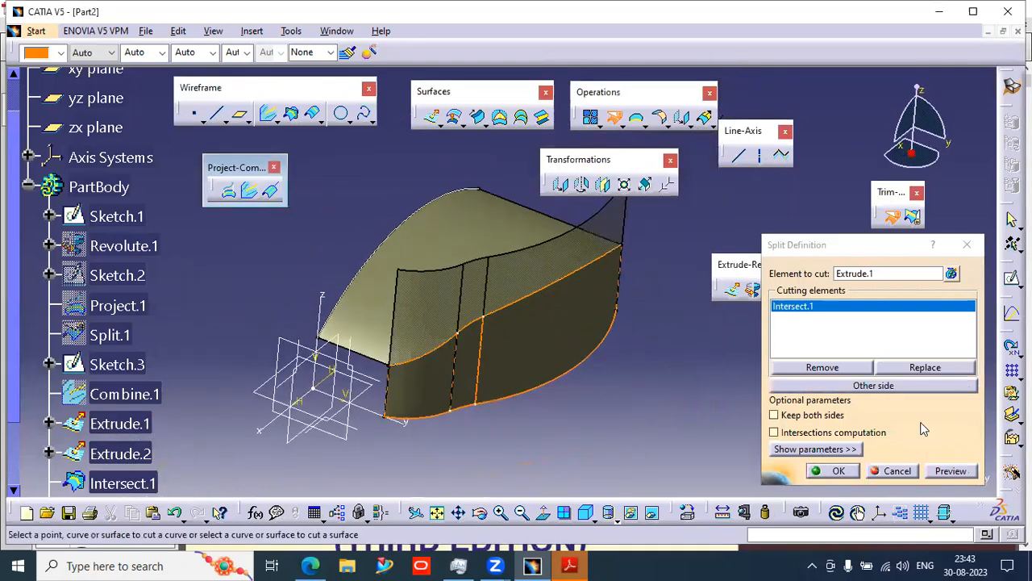
pyautogui.click(877, 392)
pyautogui.moveTo(525, 398); pyautogui.dragTo(678, 324, button='middle')
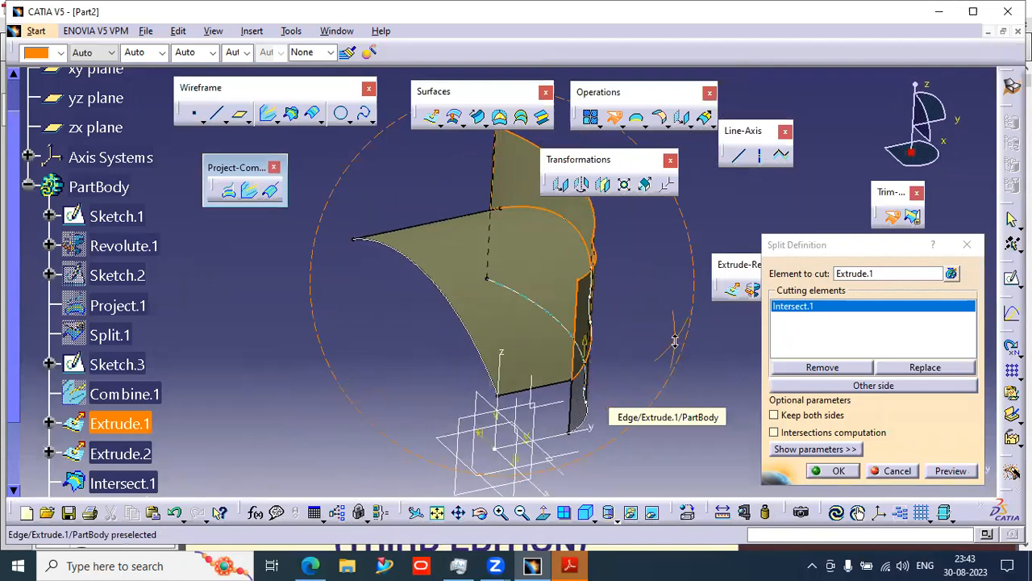
pyautogui.click(835, 387)
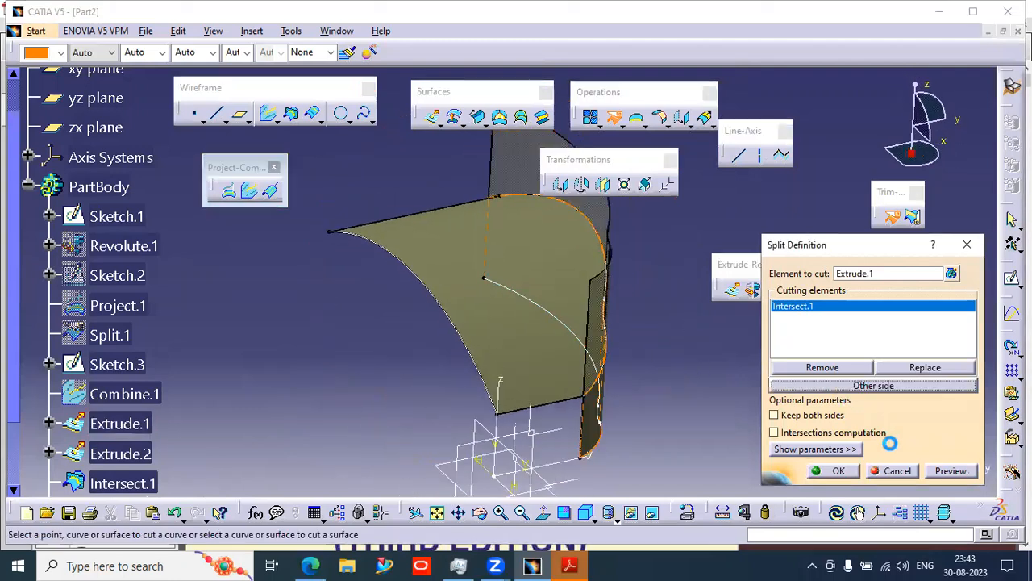
pyautogui.click(832, 471)
# - Delete the Split.4 and Split.3 features
pyautogui.moveTo(669, 408); pyautogui.dragTo(603, 392, button='middle')
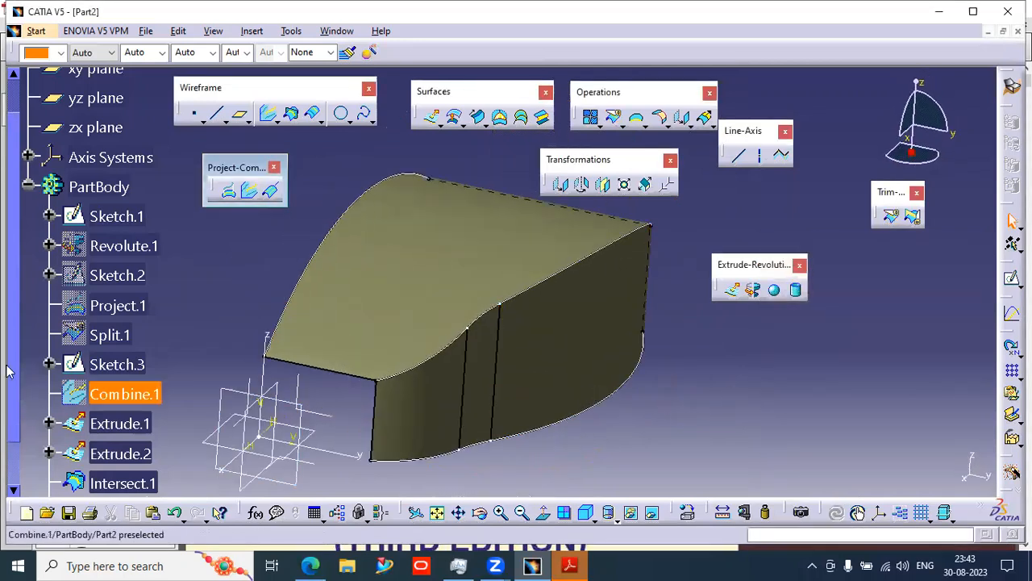
pyautogui.moveTo(11, 388); pyautogui.dragTo(5, 487)
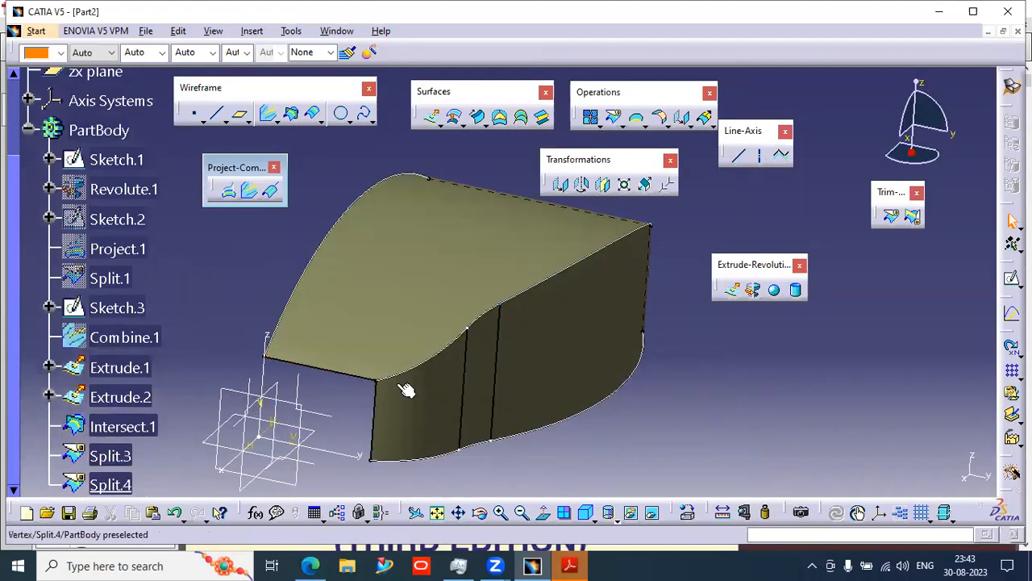
pyautogui.click(113, 485)
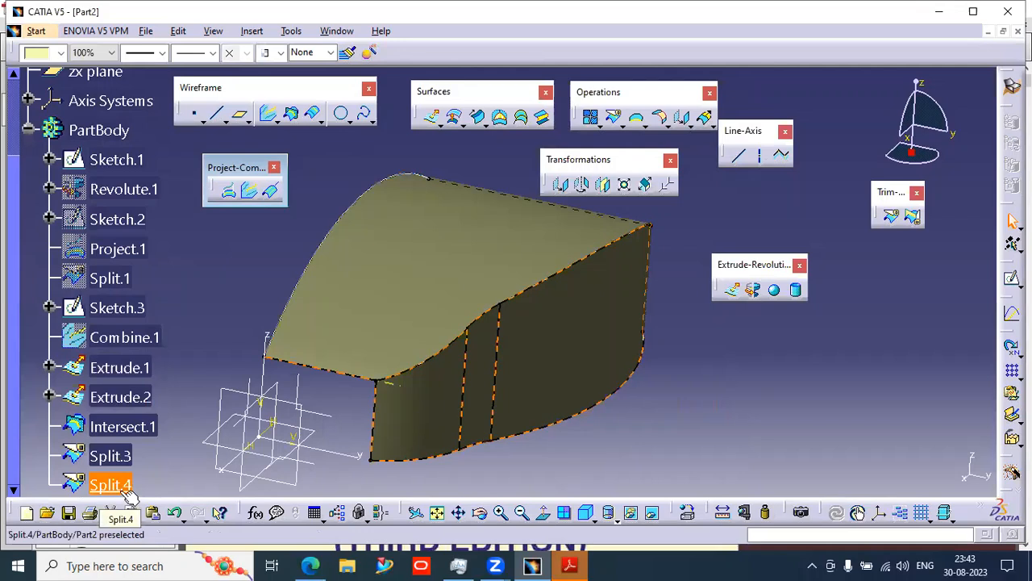
pyautogui.press('Delete')
pyautogui.click(132, 457)
pyautogui.press('Delete')
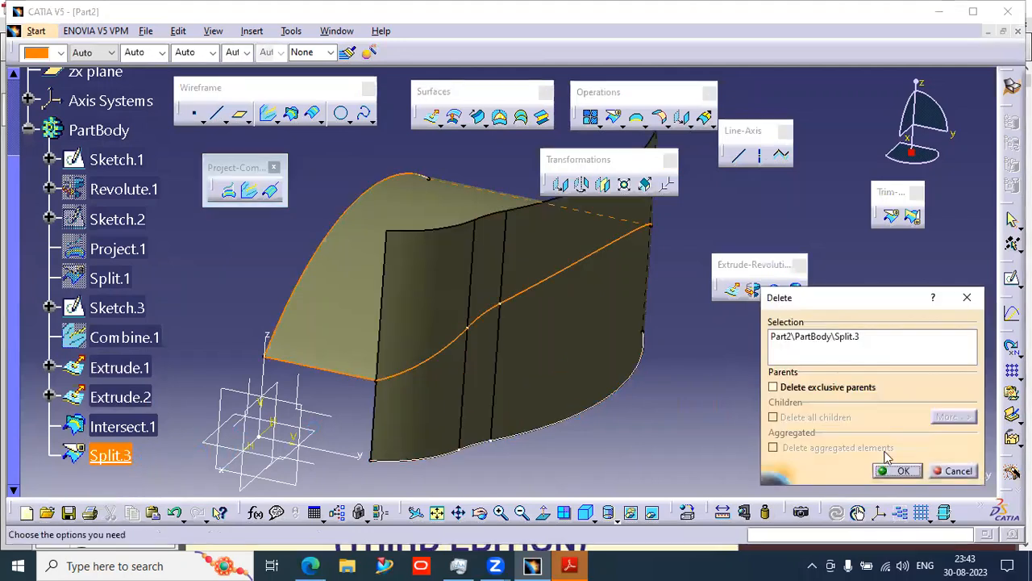
pyautogui.click(895, 470)
# - Trim Extrude.2 and Extrude.1 against each other, switching the kept sides of both surfaces
pyautogui.click(912, 216)
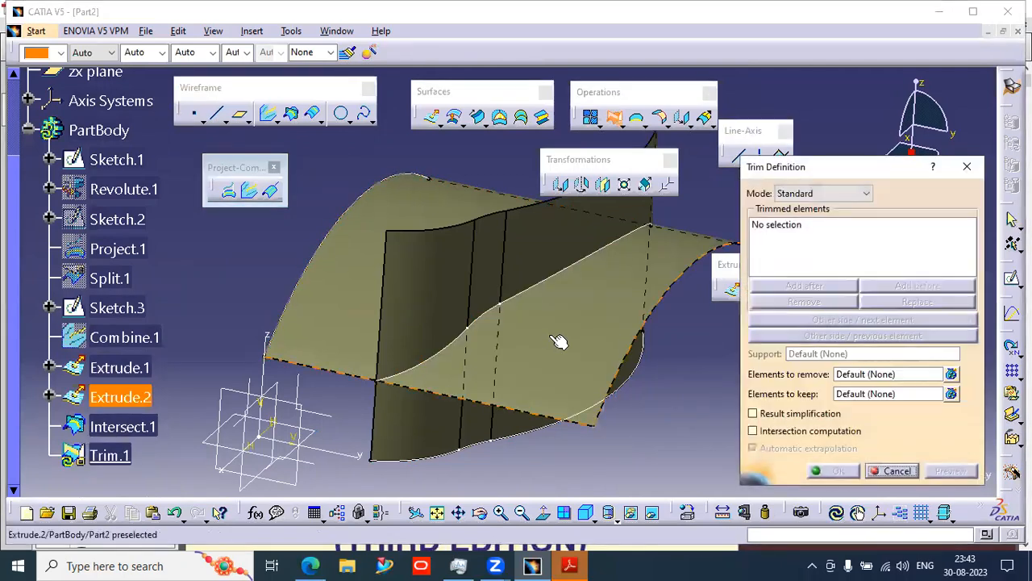
pyautogui.click(549, 295)
pyautogui.click(484, 262)
pyautogui.click(851, 320)
pyautogui.click(861, 336)
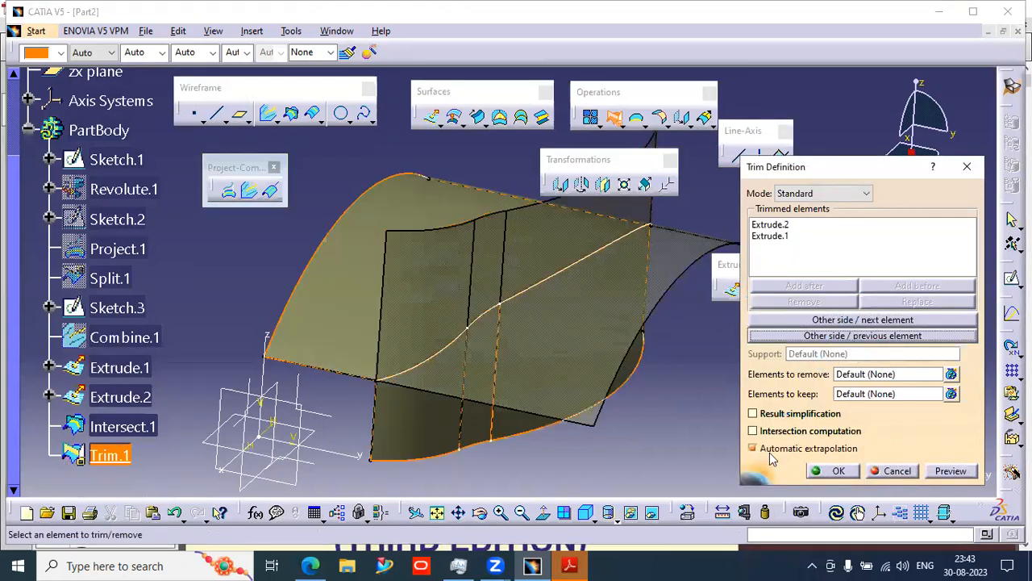
pyautogui.click(838, 472)
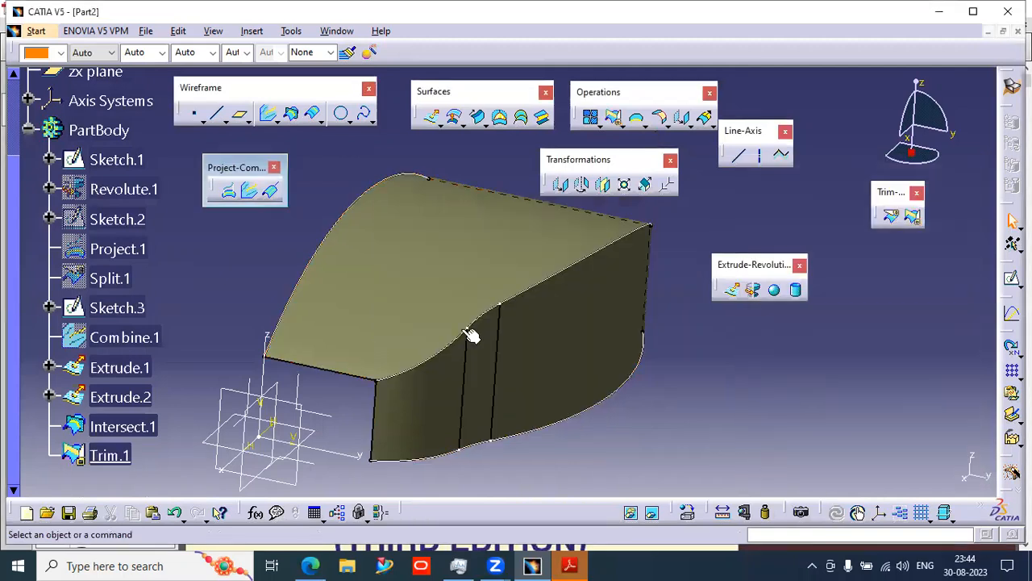
# - Fillet the top intersection edge of Trim.1 with a smooth edge fillet of 27 mm radius
pyautogui.click(109, 455)
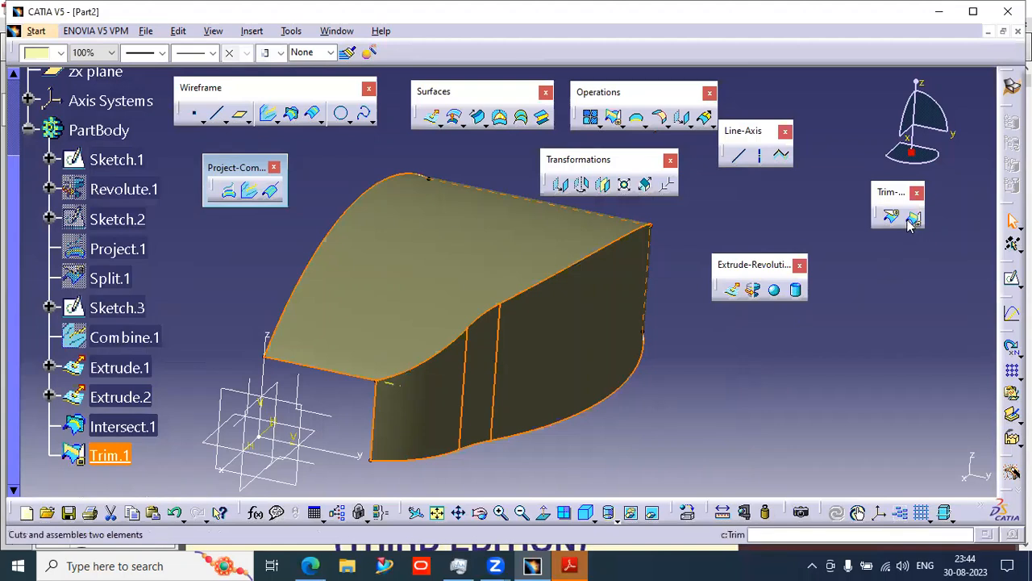
pyautogui.moveTo(507, 318); pyautogui.dragTo(730, 401, button='middle')
pyautogui.click(730, 401)
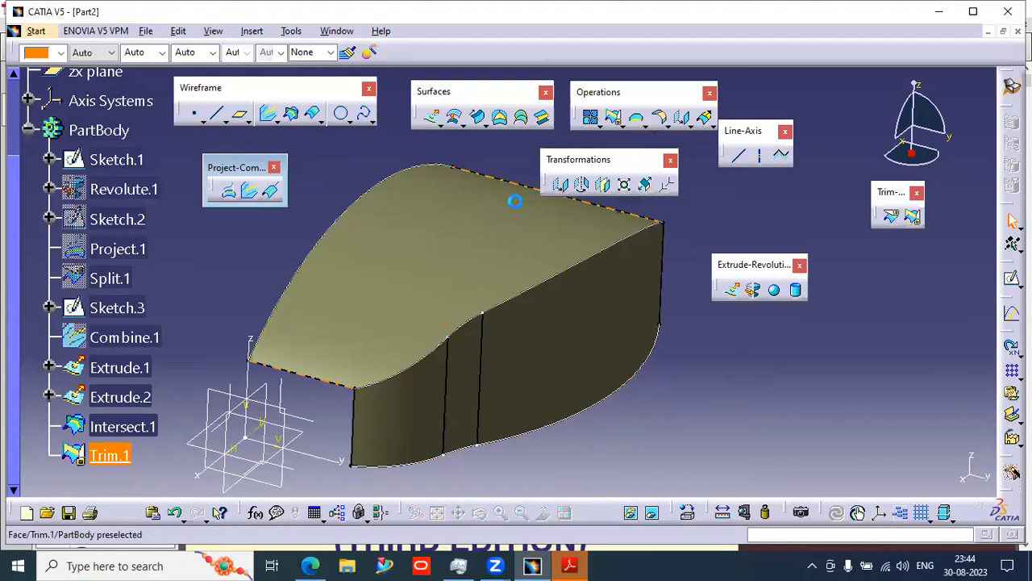
pyautogui.click(668, 126)
pyautogui.moveTo(678, 141); pyautogui.dragTo(730, 443)
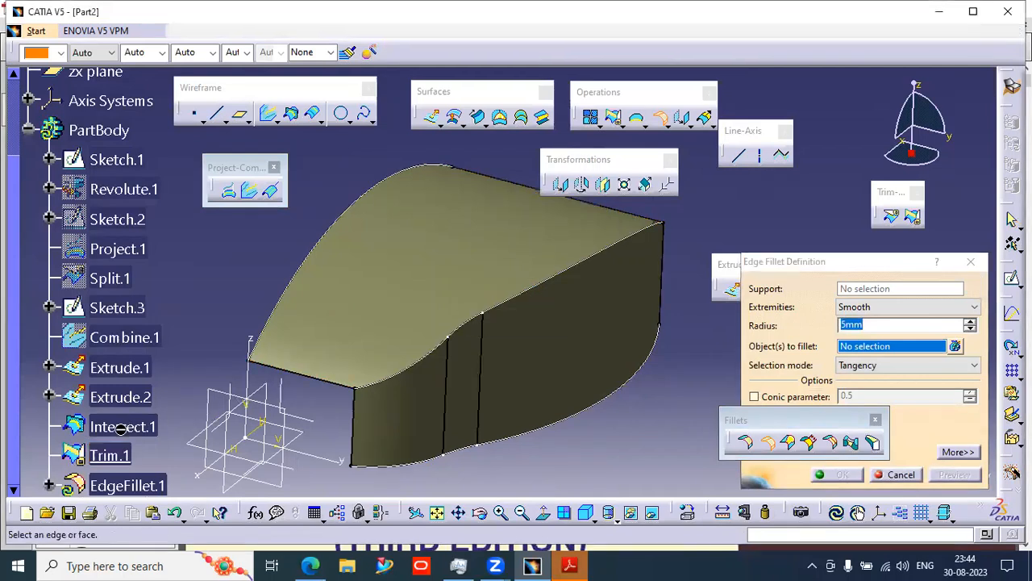
pyautogui.rightClick(122, 431)
pyautogui.click(157, 477)
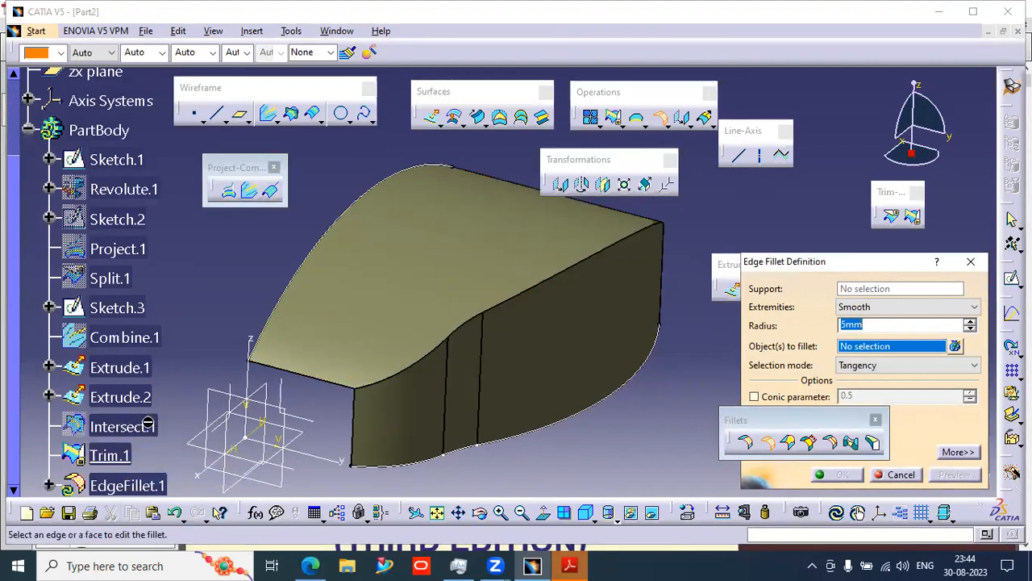
pyautogui.click(519, 296)
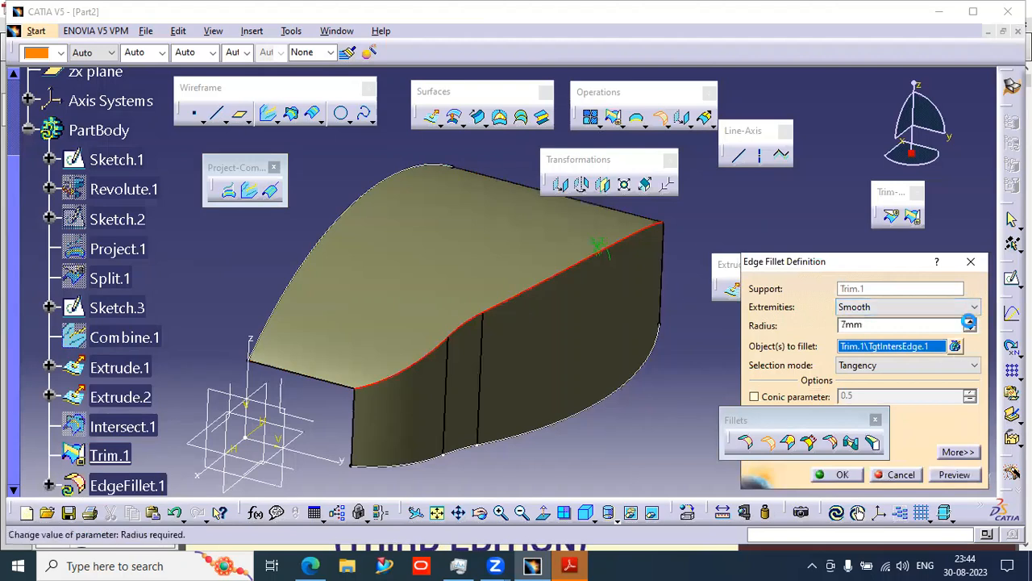
pyautogui.click(951, 475)
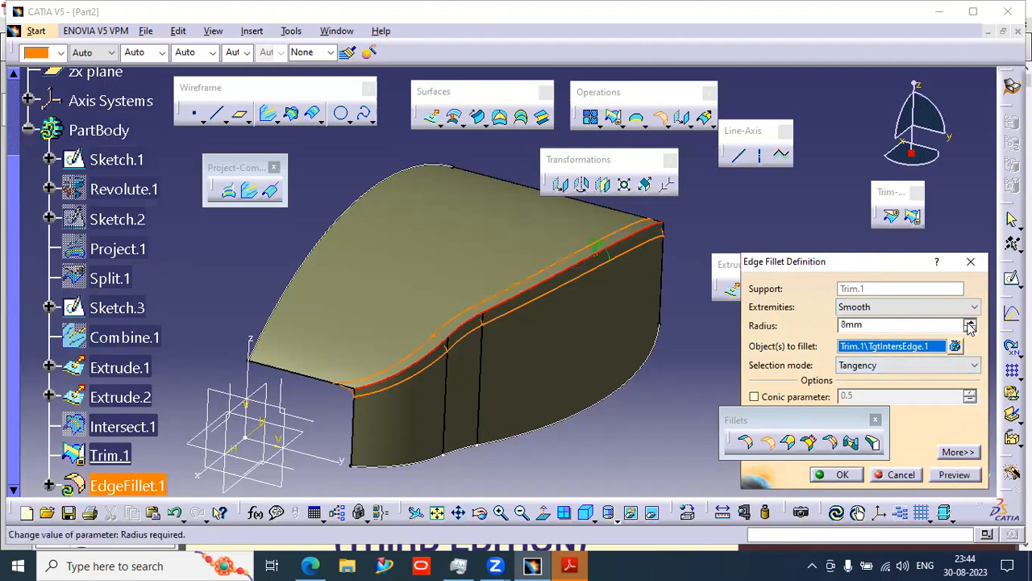
pyautogui.click(954, 474)
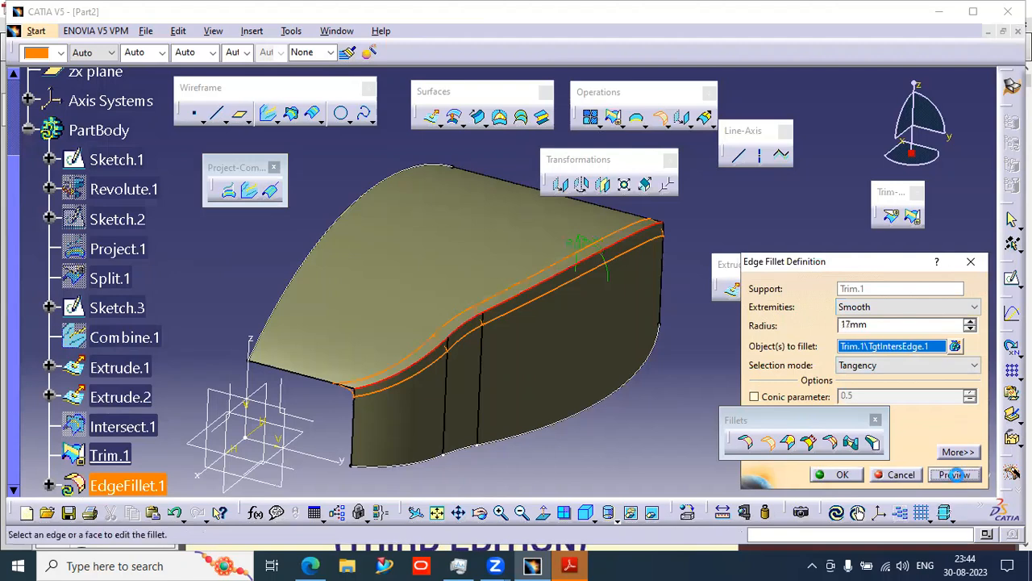
pyautogui.click(970, 321)
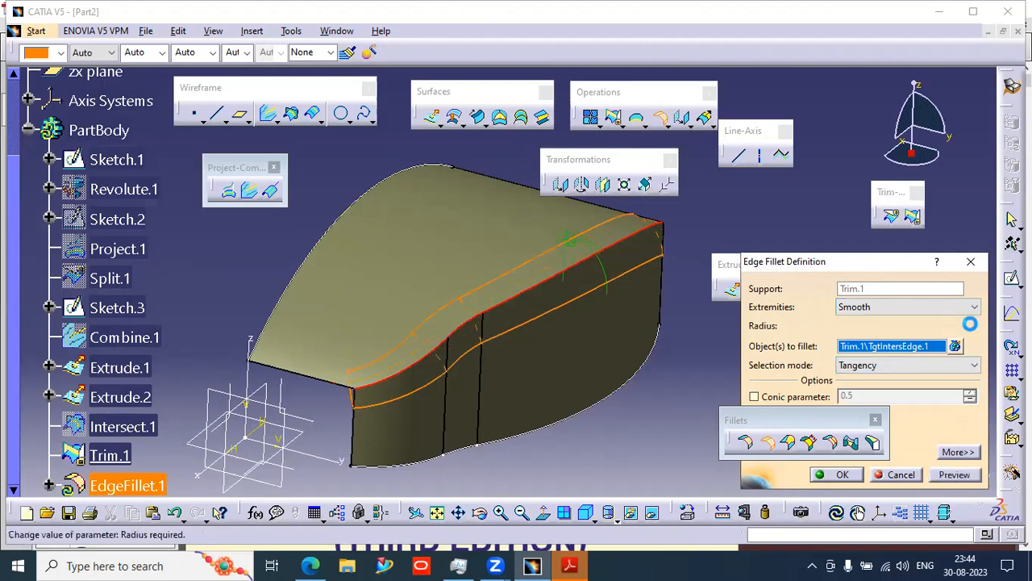
pyautogui.click(843, 475)
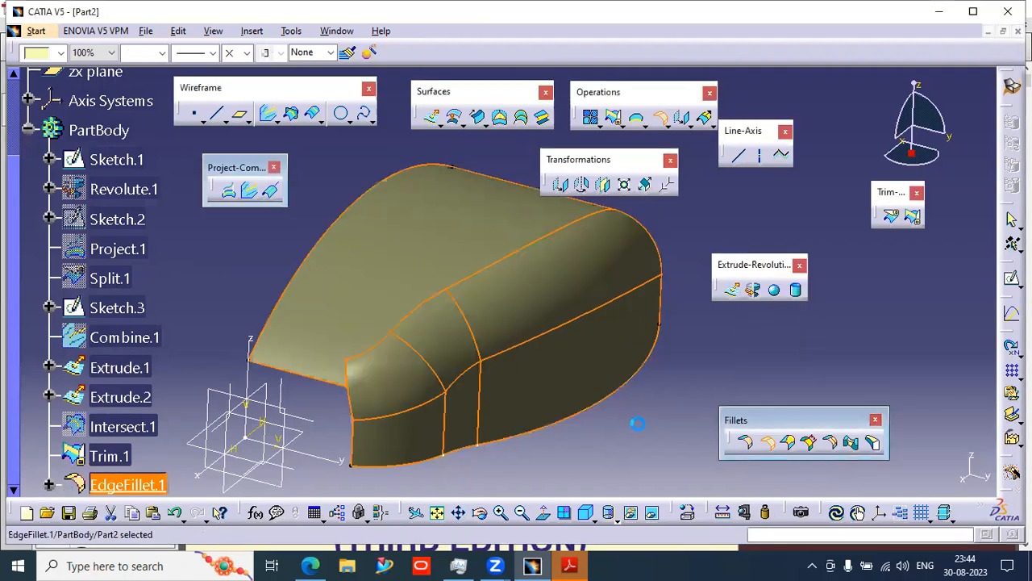
# - Reopen EdgeFillet.1's definition, reapply it and inspect the ribbon trimming warning
pyautogui.click(949, 470)
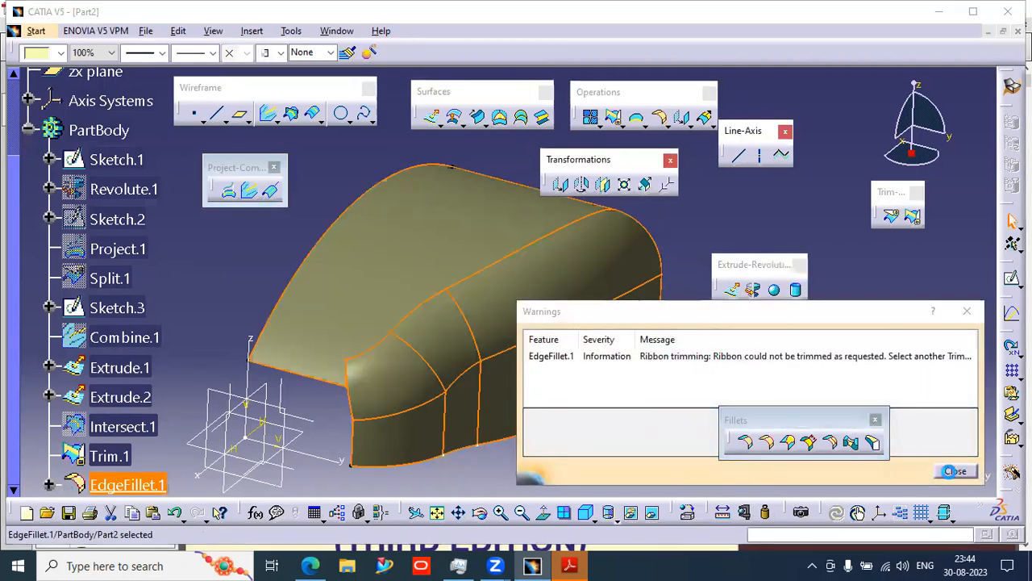
pyautogui.moveTo(549, 442); pyautogui.dragTo(595, 403, button='middle')
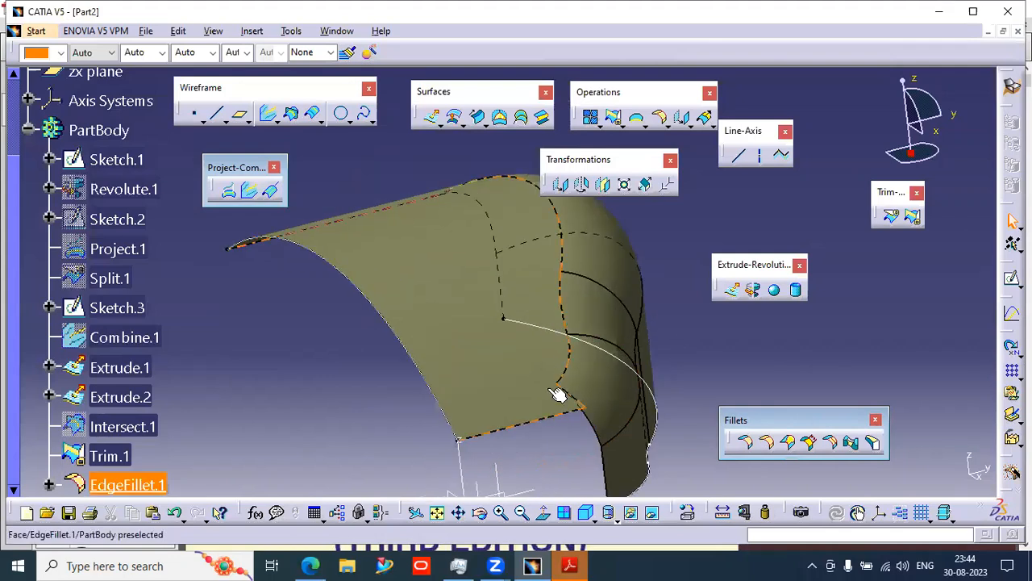
pyautogui.doubleClick(133, 484)
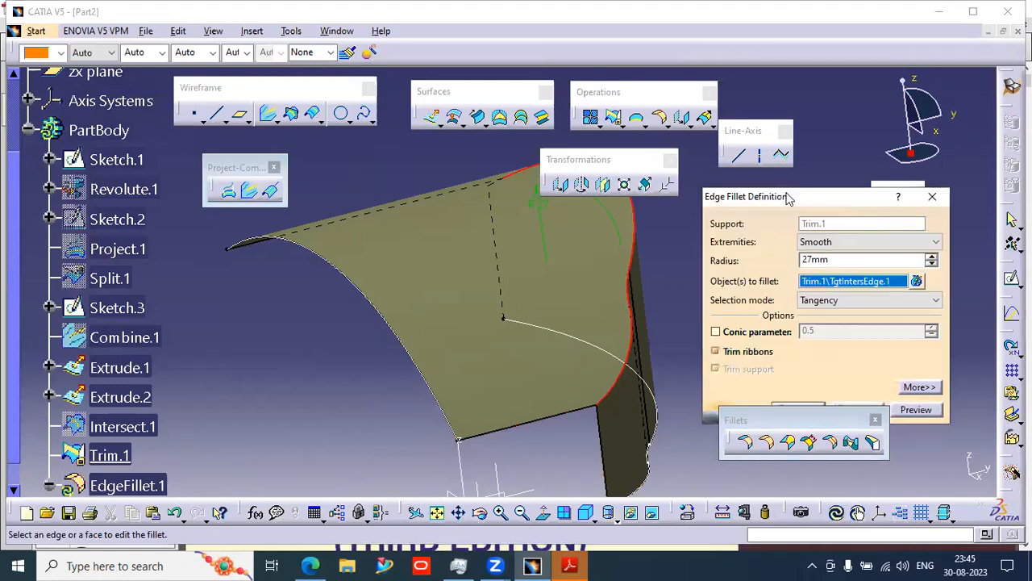
pyautogui.click(801, 364)
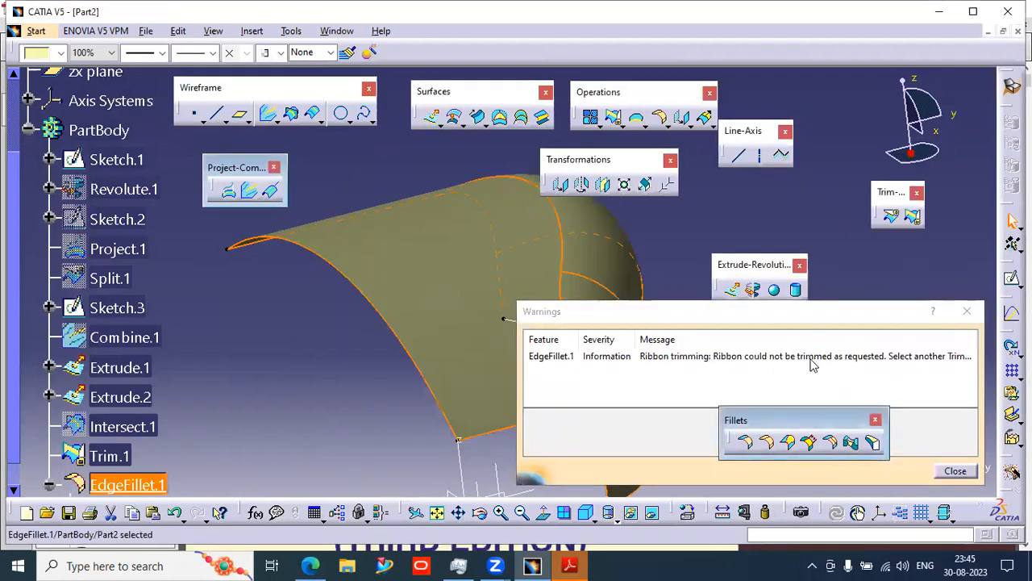
pyautogui.click(871, 361)
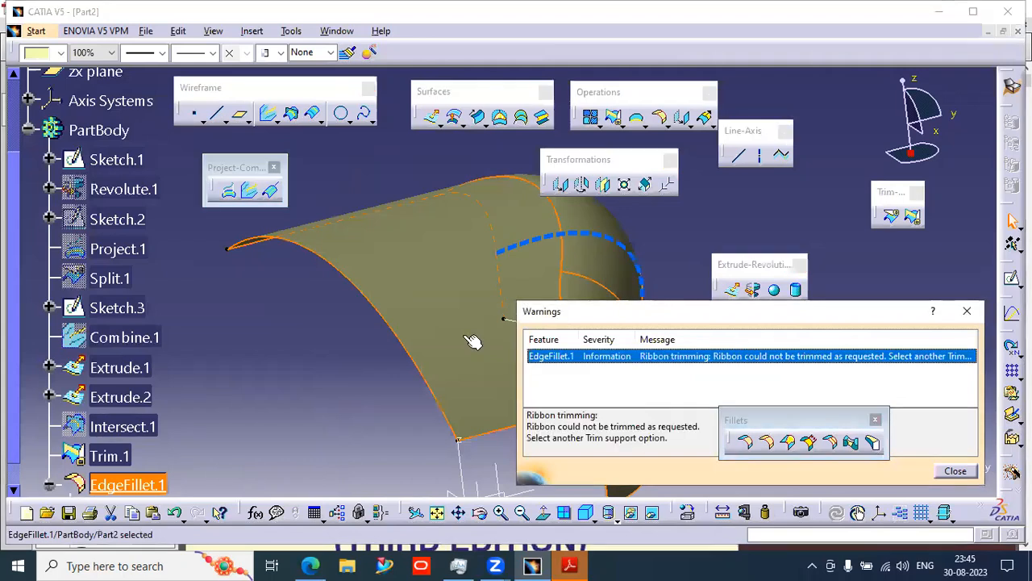
# - Delete the EdgeFillet.1 feature
pyautogui.moveTo(453, 337); pyautogui.dragTo(243, 293, button='middle')
pyautogui.moveTo(280, 332); pyautogui.dragTo(197, 335, button='middle')
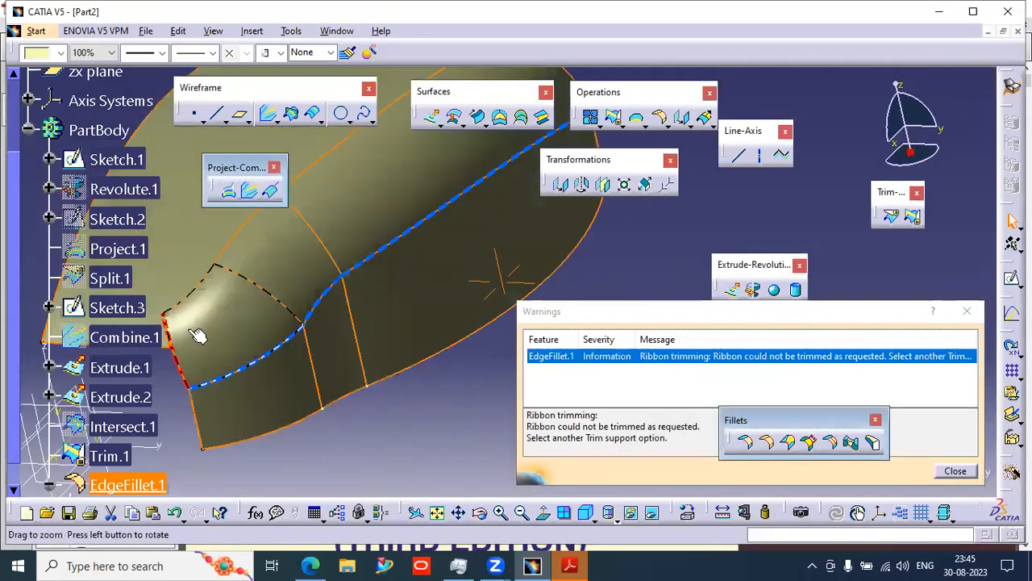
pyautogui.moveTo(360, 347); pyautogui.dragTo(299, 337, button='middle')
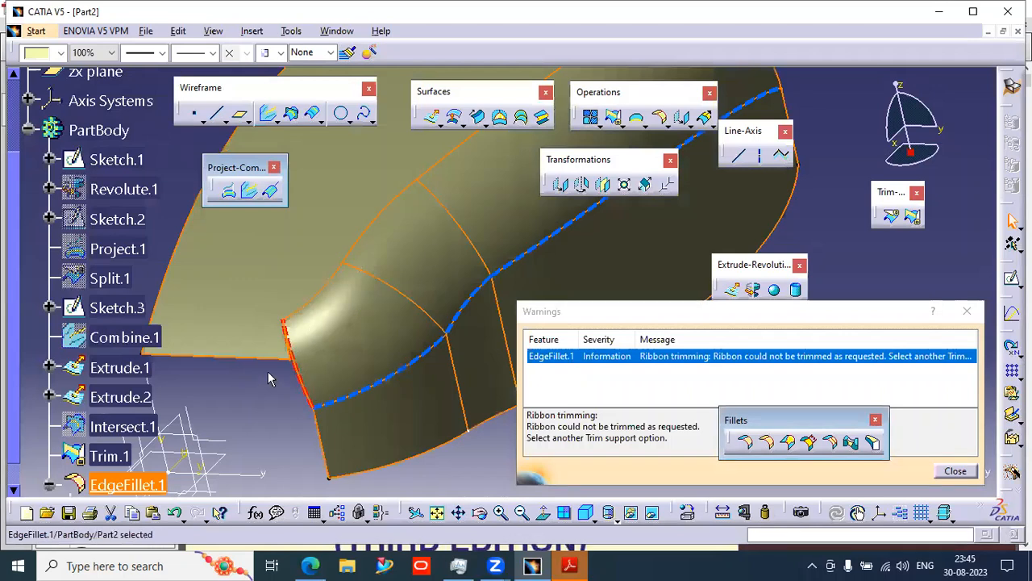
pyautogui.moveTo(421, 357); pyautogui.dragTo(426, 344, button='middle')
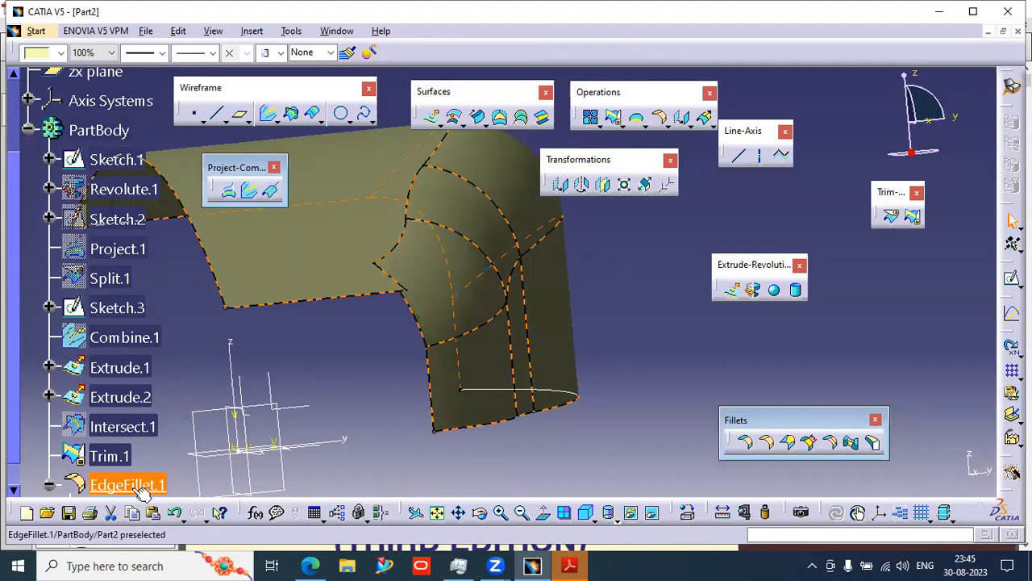
pyautogui.press('Delete')
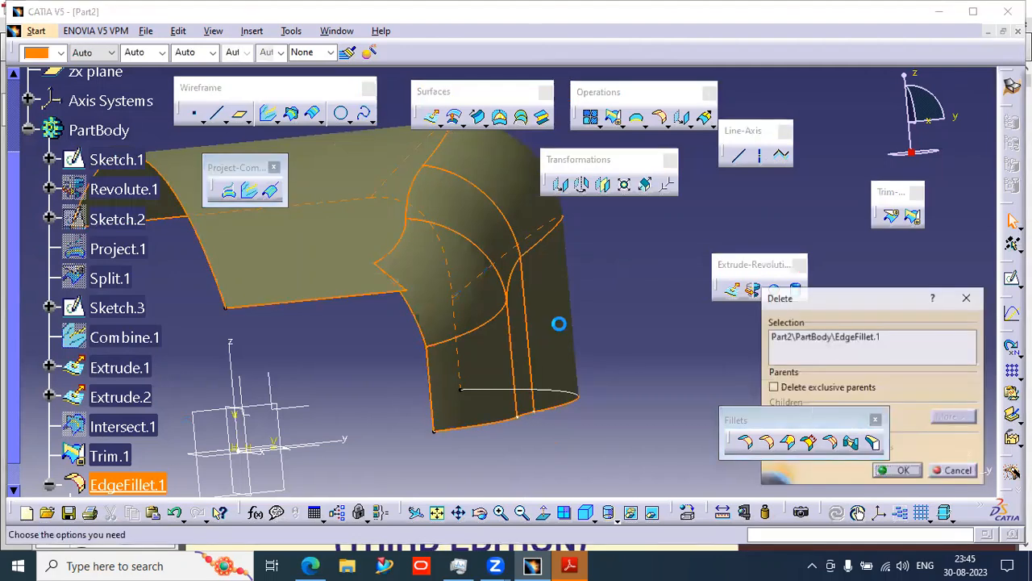
pyautogui.click(904, 472)
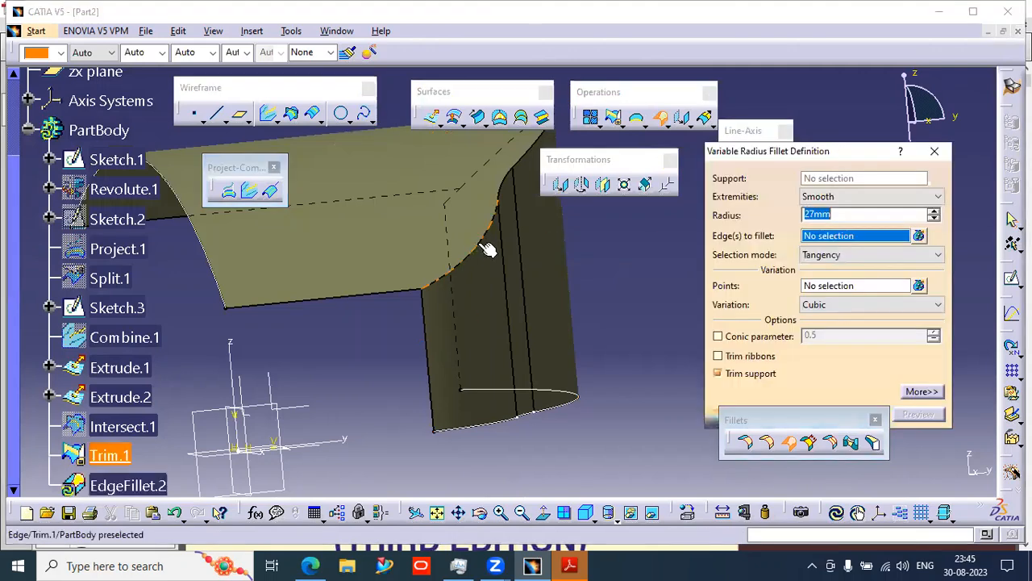
# - Start a variable radius fillet on Trim.1's intersection edge and set one end point's radius to 15 mm
pyautogui.click(641, 279)
pyautogui.moveTo(633, 319); pyautogui.dragTo(615, 369, button='middle')
pyautogui.moveTo(363, 399); pyautogui.dragTo(367, 356, button='middle')
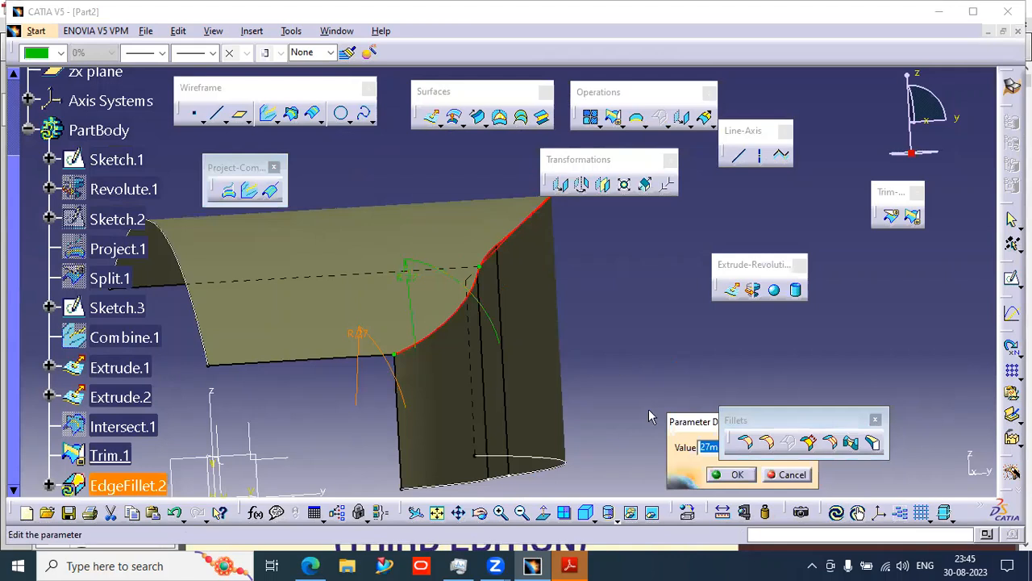
pyautogui.moveTo(671, 445); pyautogui.dragTo(655, 445)
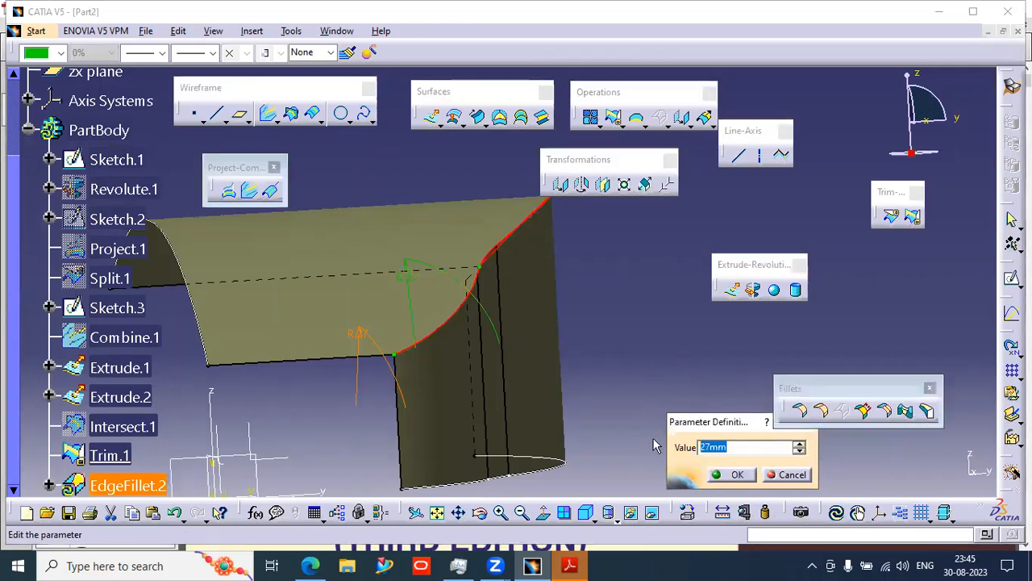
pyautogui.click(737, 473)
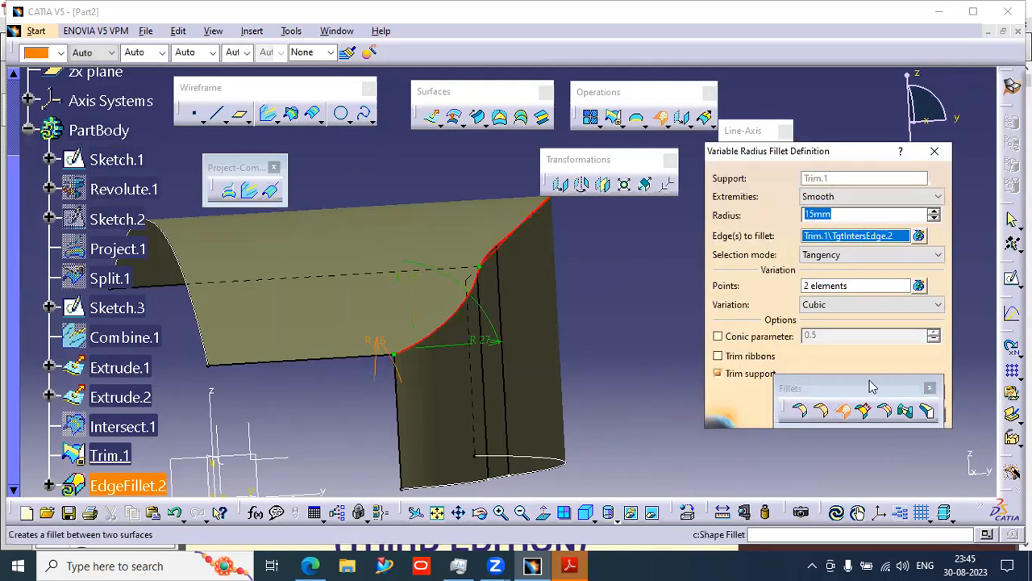
# - Preview and apply the variable radius fillet, then inspect its warning messages
pyautogui.moveTo(860, 383); pyautogui.dragTo(895, 463)
pyautogui.click(928, 416)
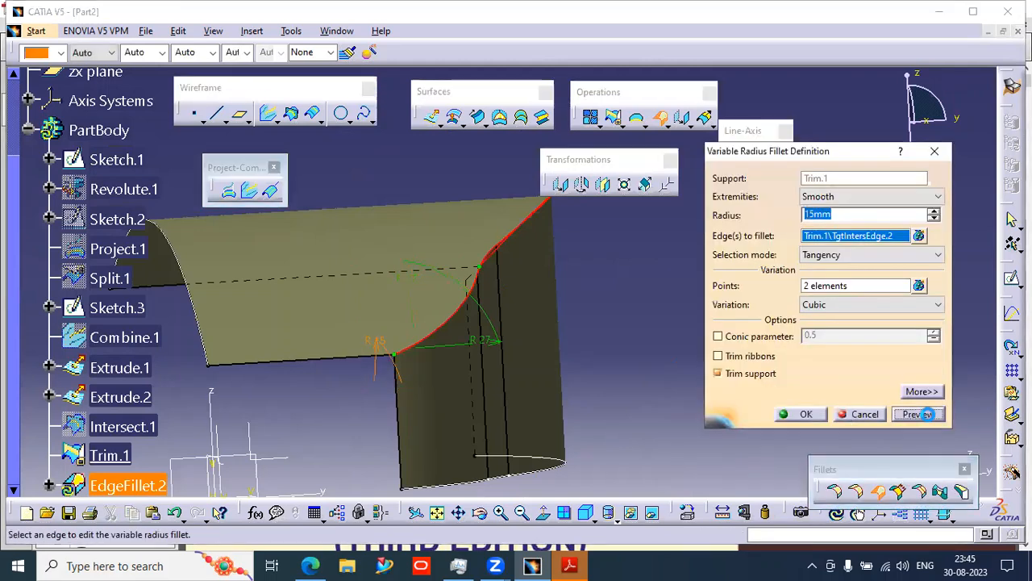
pyautogui.click(805, 413)
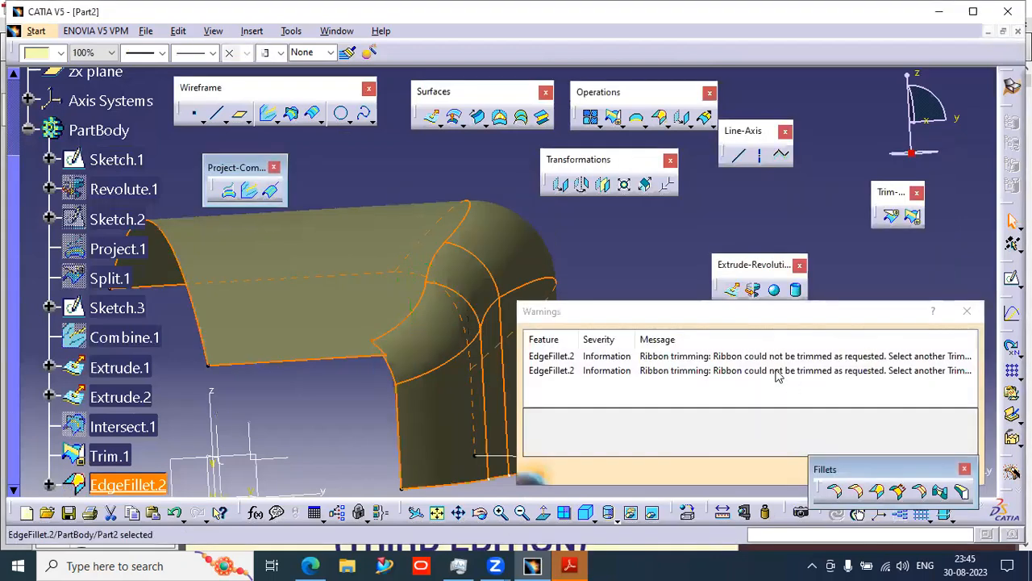
pyautogui.click(767, 370)
pyautogui.click(762, 356)
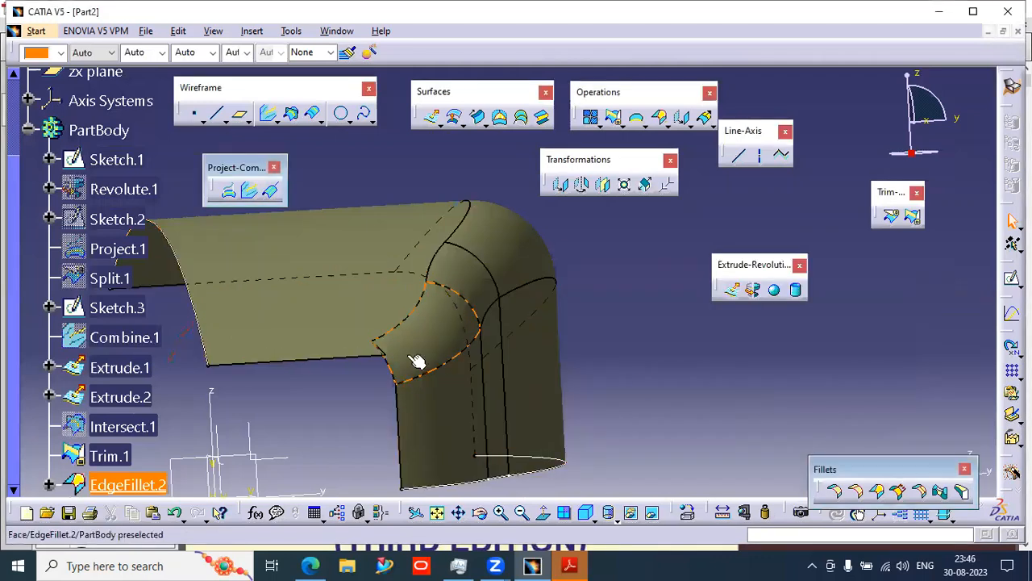
# - Examine the filleted junction from several sides, reopen EdgeFillet.2, reapply it and close the warnings
pyautogui.moveTo(418, 356); pyautogui.dragTo(579, 369, button='middle')
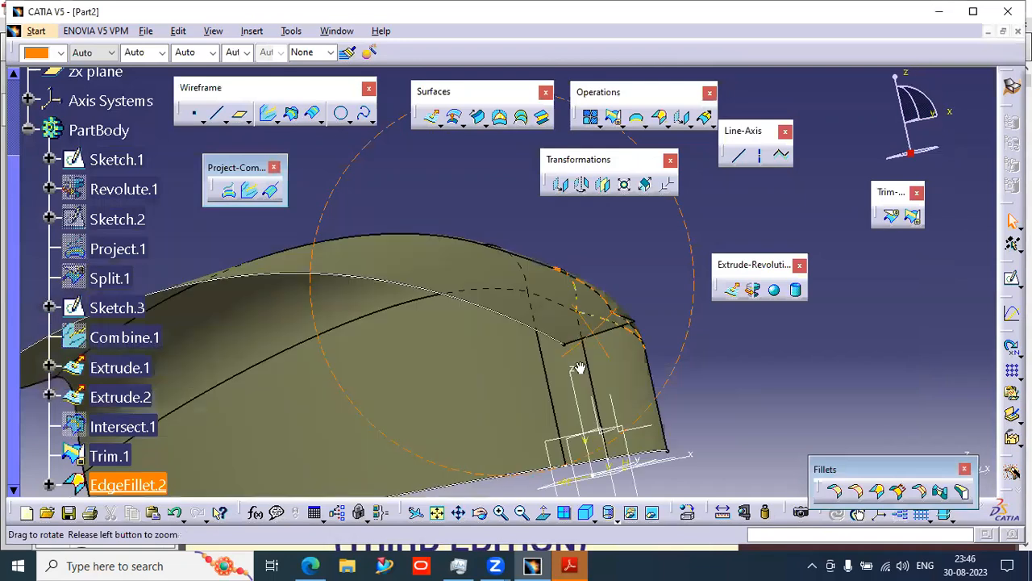
pyautogui.moveTo(633, 411); pyautogui.dragTo(558, 412, button='middle')
pyautogui.moveTo(418, 377); pyautogui.dragTo(371, 364, button='middle')
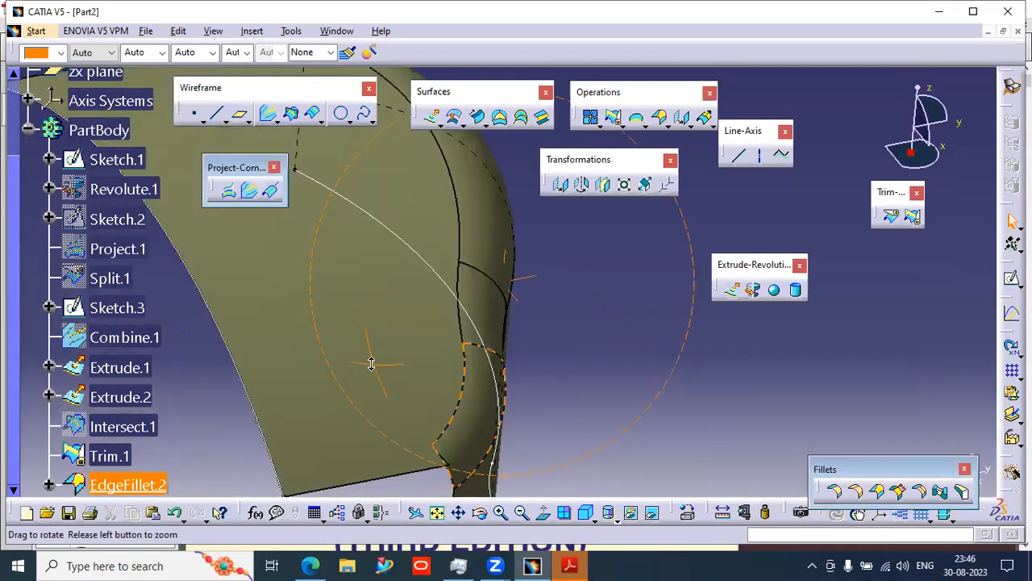
pyautogui.moveTo(534, 452); pyautogui.dragTo(556, 426, button='middle')
pyautogui.moveTo(470, 425); pyautogui.dragTo(446, 470, button='middle')
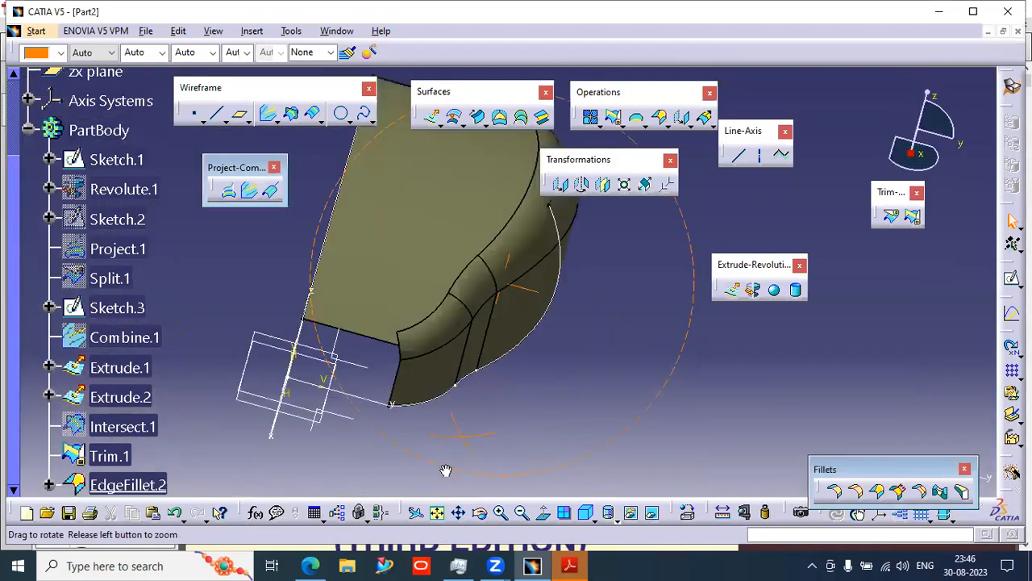
pyautogui.moveTo(556, 313); pyautogui.dragTo(470, 288, button='middle')
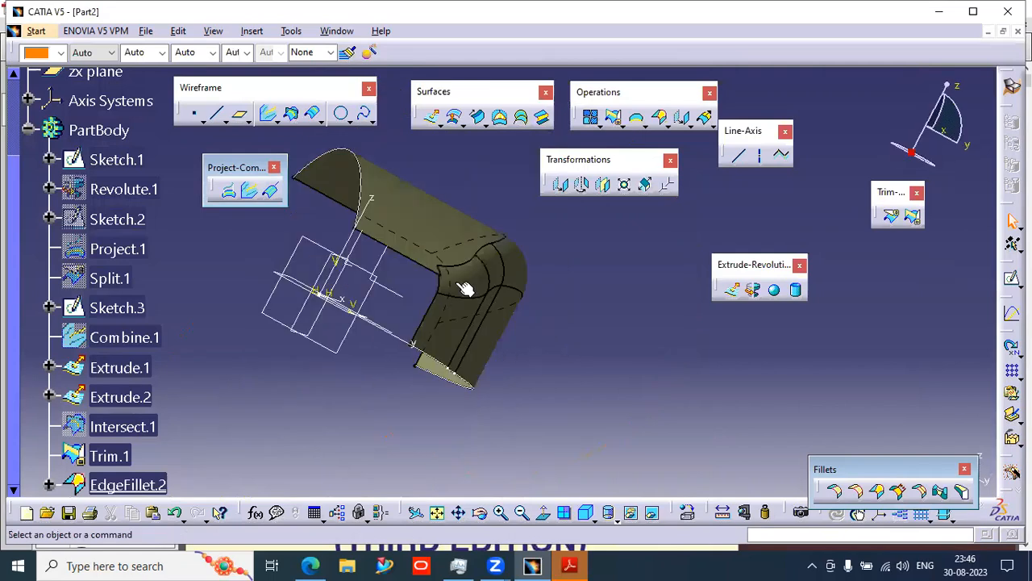
pyautogui.click(454, 281)
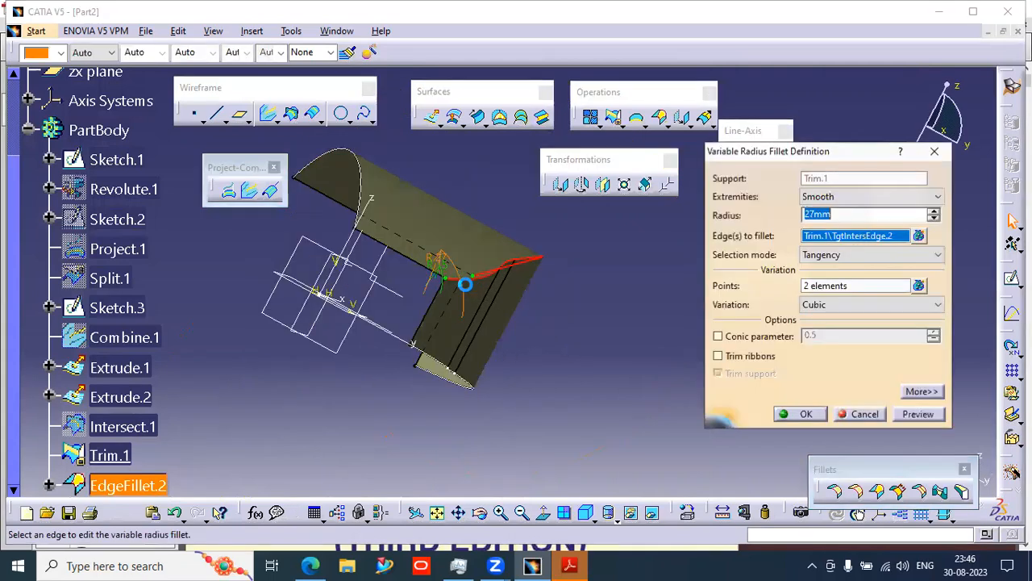
pyautogui.click(804, 414)
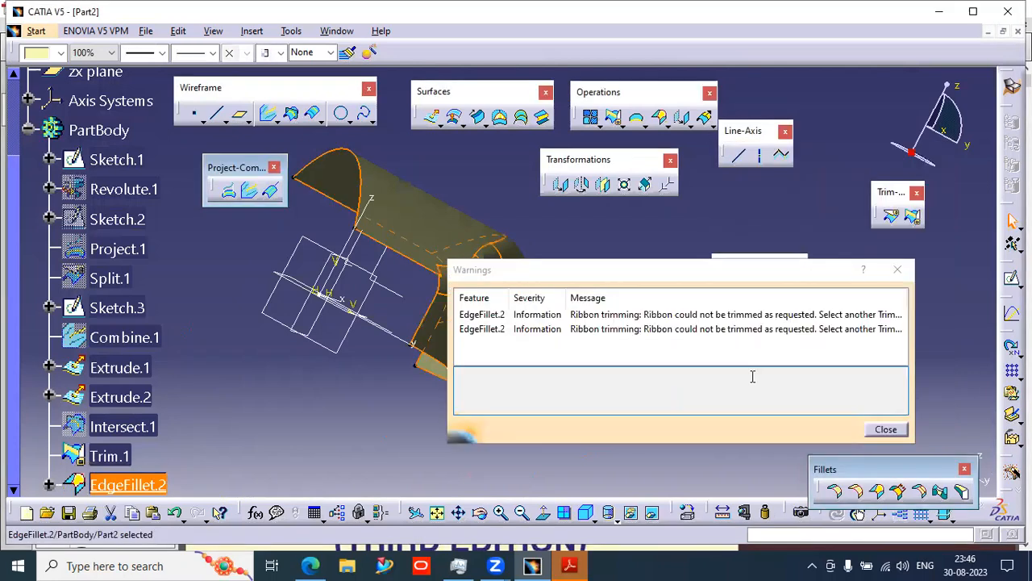
pyautogui.click(766, 329)
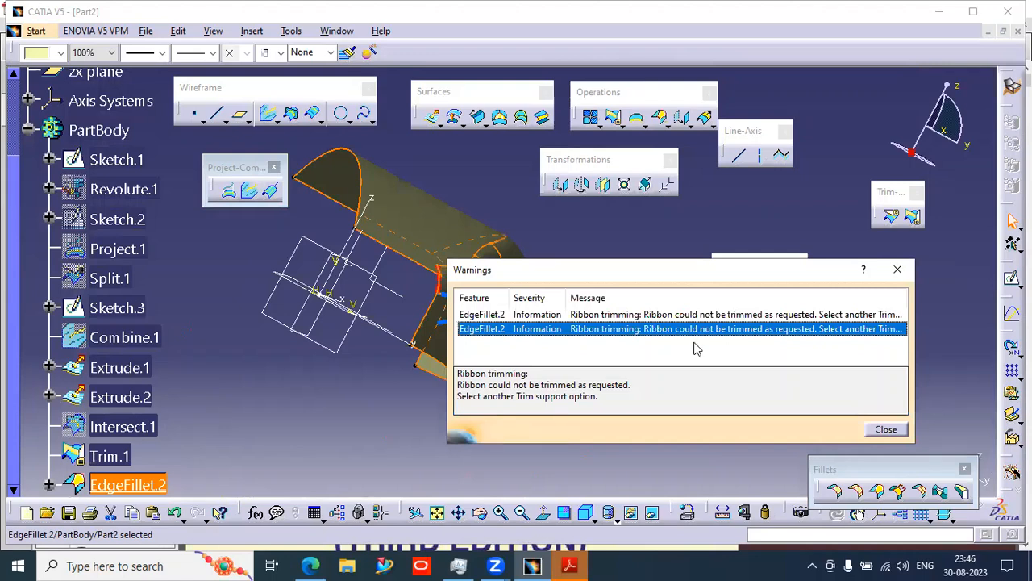
pyautogui.click(714, 313)
pyautogui.click(880, 426)
# - Edit EdgeFillet.2 and set the radius at its other end point to 15 mm
pyautogui.moveTo(393, 312); pyautogui.dragTo(272, 262, button='middle')
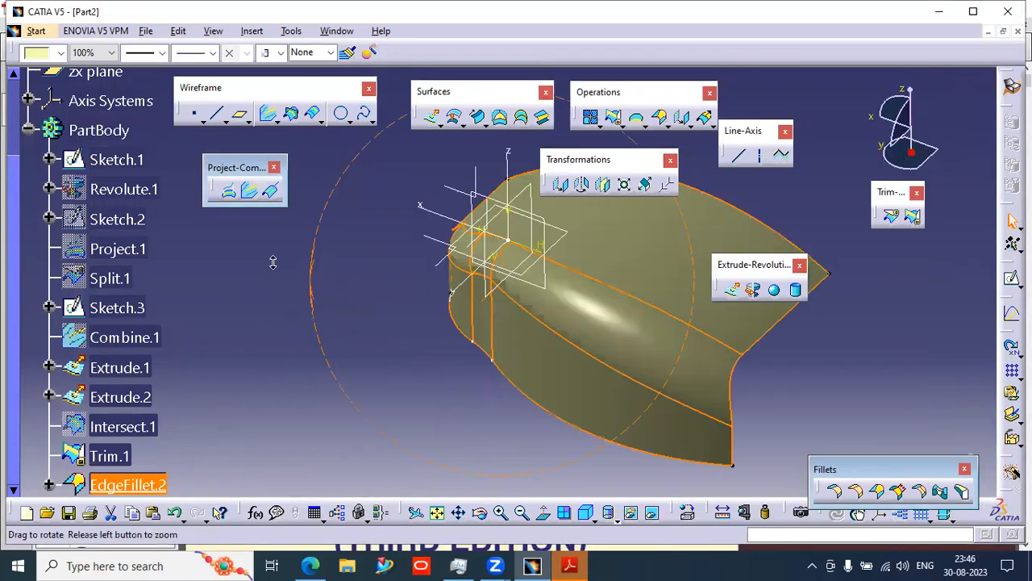
pyautogui.moveTo(518, 384); pyautogui.dragTo(698, 429, button='middle')
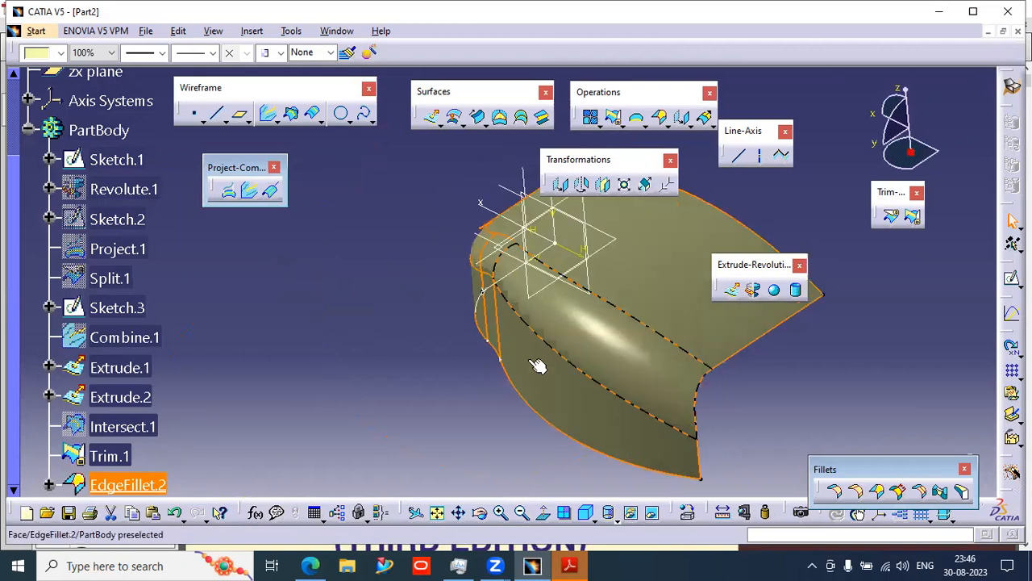
pyautogui.moveTo(533, 368); pyautogui.dragTo(587, 294, button='middle')
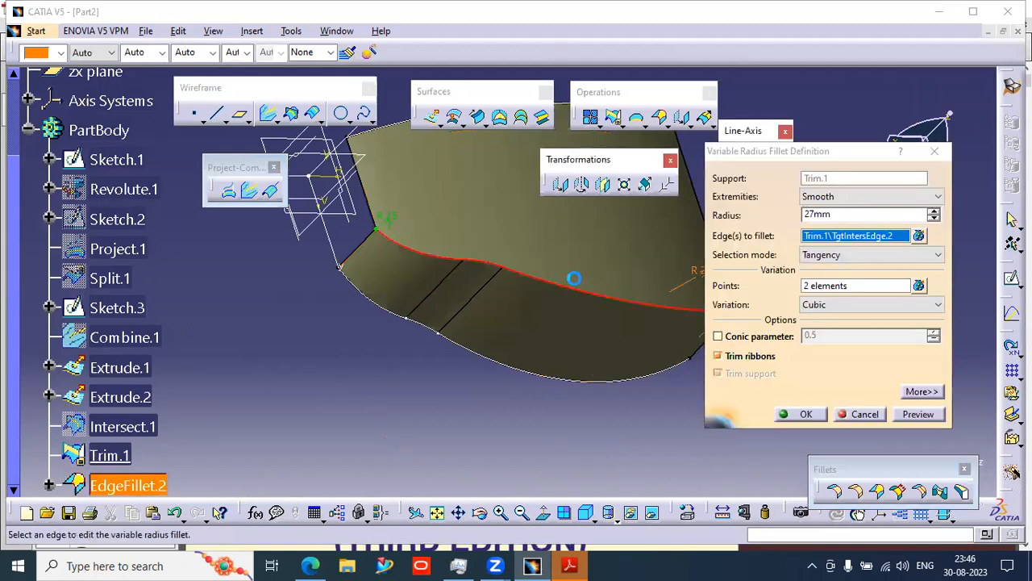
pyautogui.doubleClick(565, 373)
pyautogui.write('5')
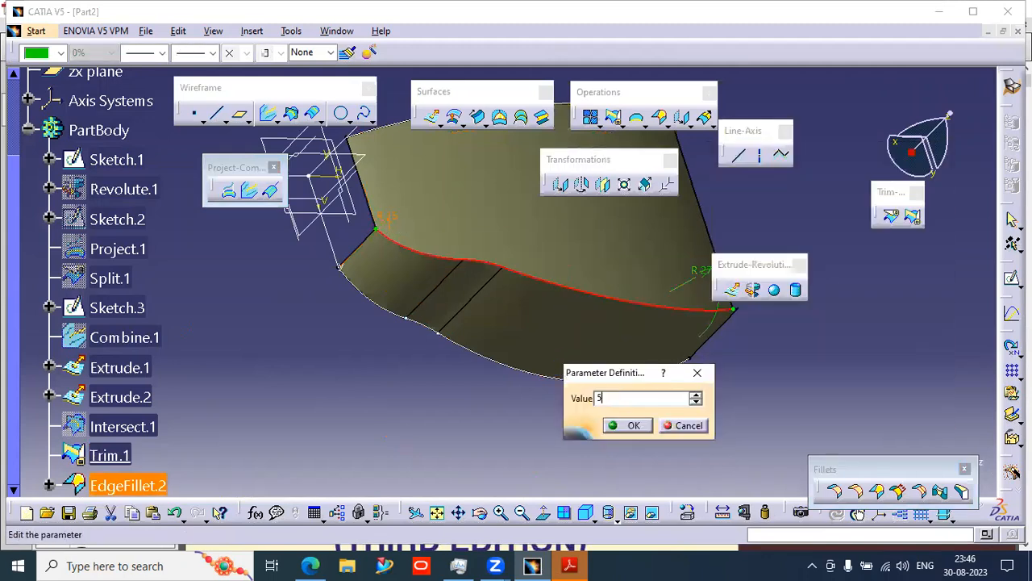
pyautogui.press('Return')
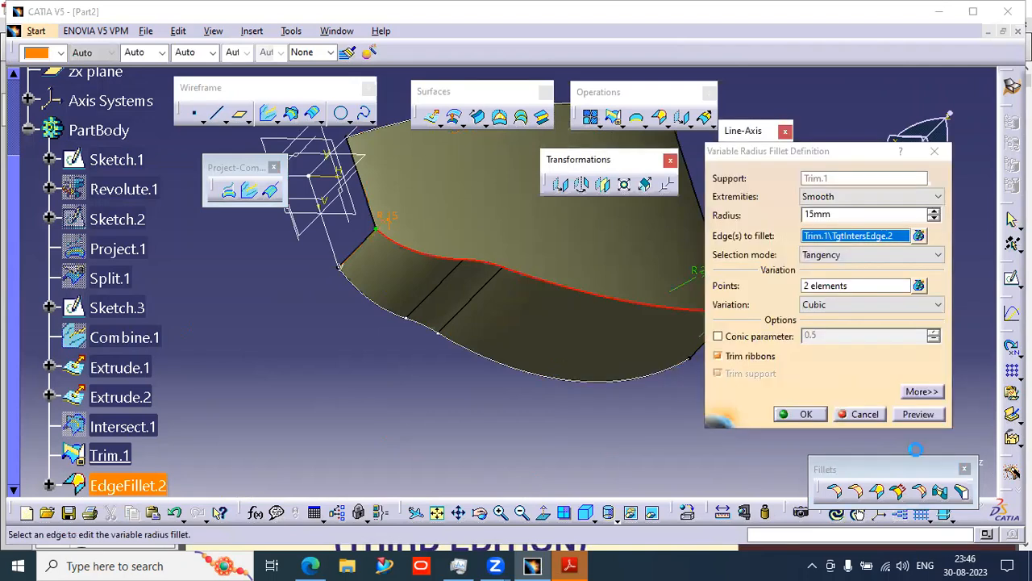
pyautogui.click(808, 416)
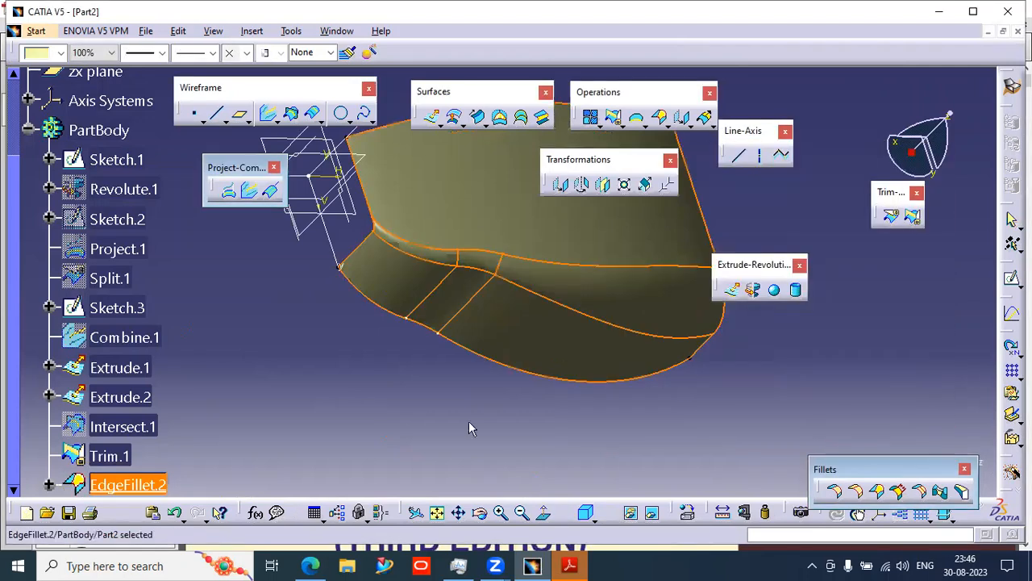
# - Rotate the model to examine the finished variable radius fillet
pyautogui.click(353, 394)
pyautogui.moveTo(408, 426); pyautogui.dragTo(448, 453, button='middle')
pyautogui.moveTo(527, 446); pyautogui.dragTo(642, 334, button='middle')
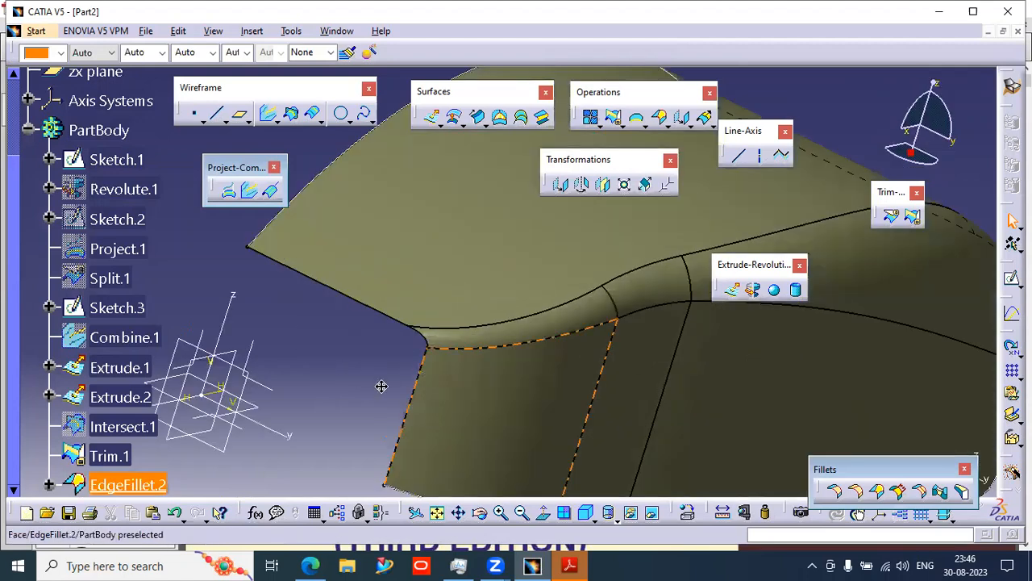
pyautogui.moveTo(380, 416); pyautogui.dragTo(467, 450, button='middle')
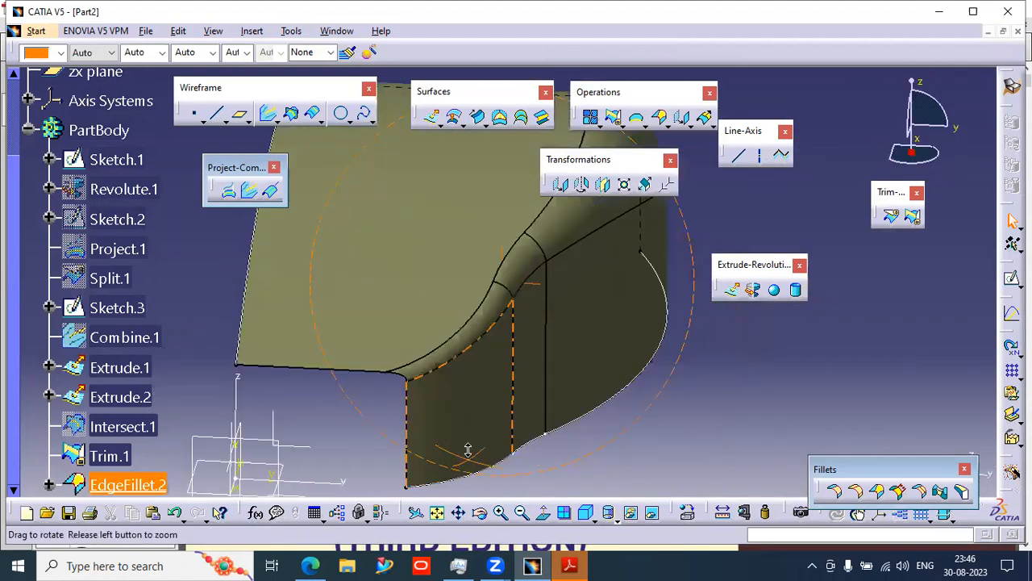
pyautogui.moveTo(579, 391); pyautogui.dragTo(491, 392, button='middle')
pyautogui.moveTo(499, 445); pyautogui.dragTo(590, 456, button='middle')
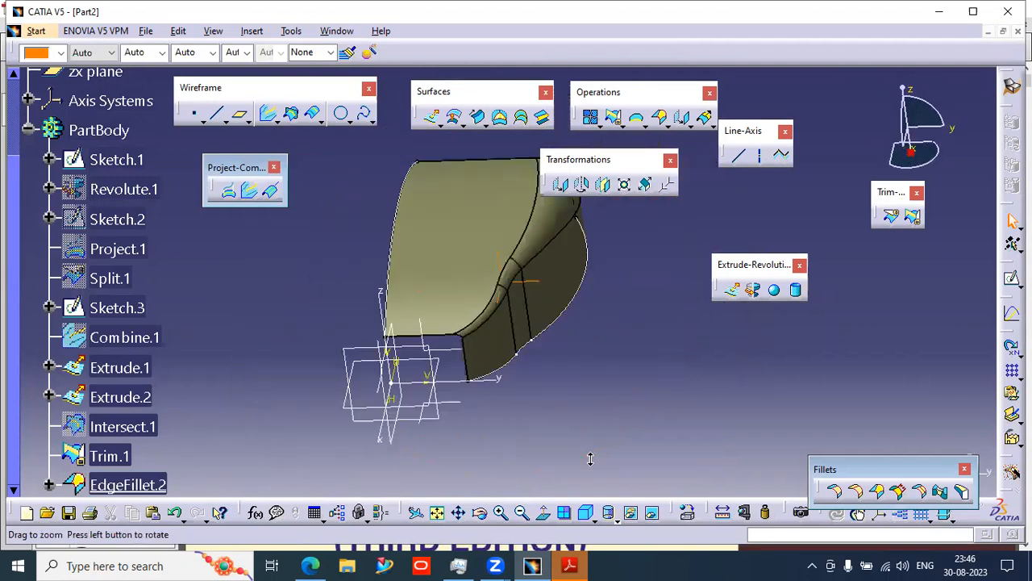
# - Mirror EdgeFillet.2 about the zx plane using Symmetry
pyautogui.click(125, 484)
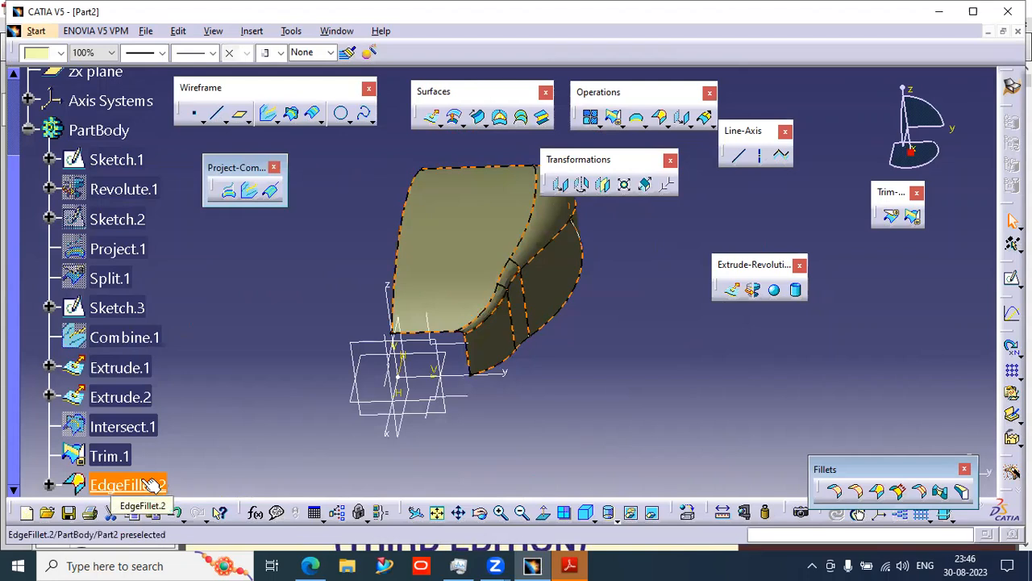
pyautogui.click(604, 186)
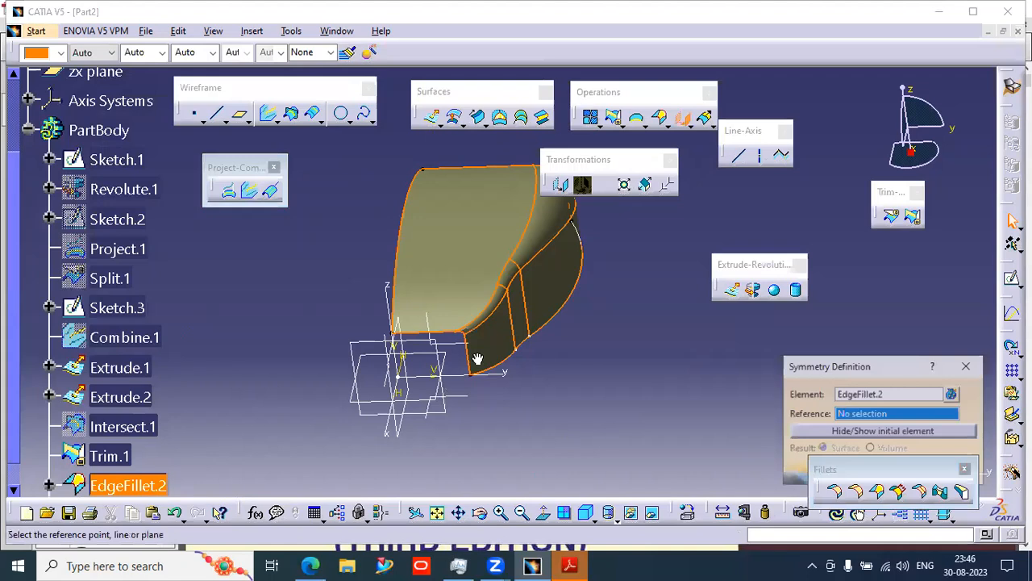
pyautogui.moveTo(478, 359); pyautogui.dragTo(463, 397, button='middle')
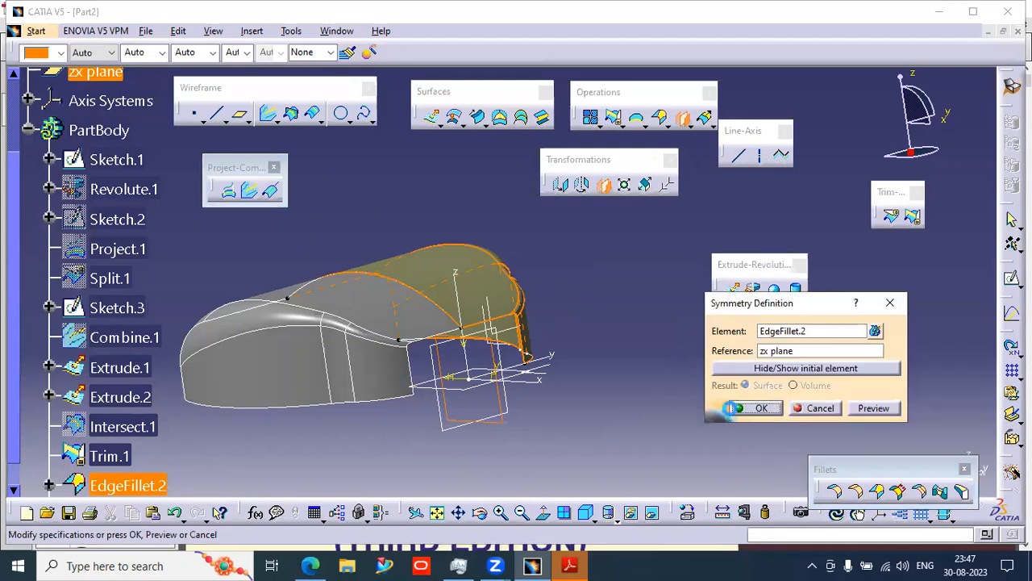
pyautogui.click(746, 407)
# - Rotate the model to examine the mirrored fillet surface from several sides
pyautogui.moveTo(376, 432); pyautogui.dragTo(490, 372, button='middle')
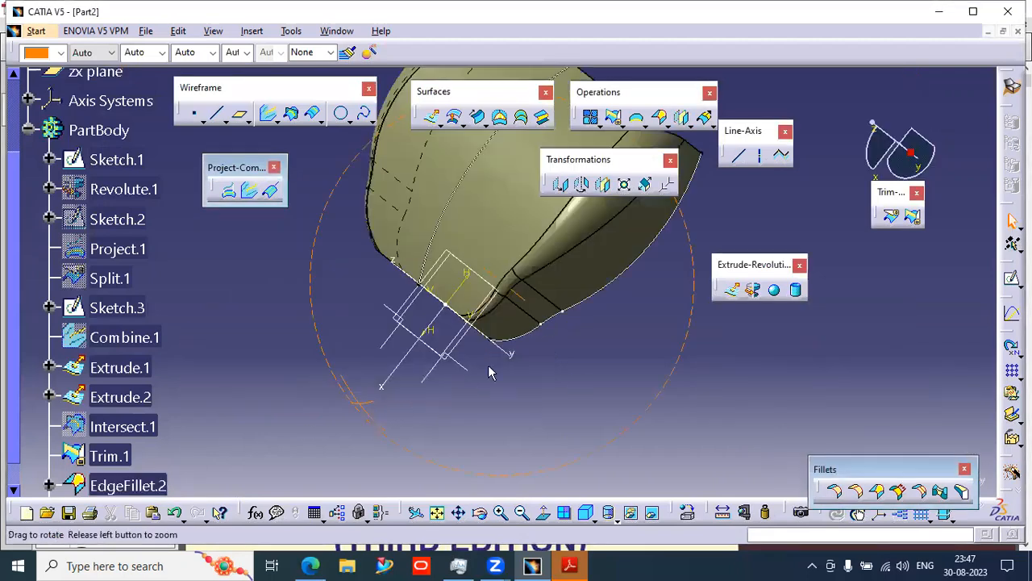
pyautogui.moveTo(429, 450); pyautogui.dragTo(480, 349, button='middle')
pyautogui.moveTo(597, 345); pyautogui.dragTo(621, 375, button='middle')
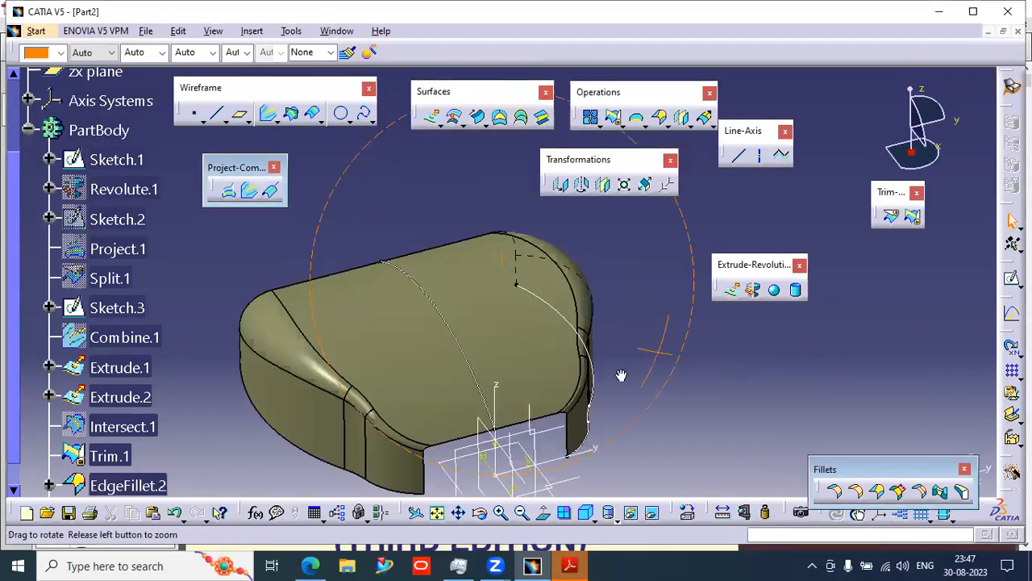
pyautogui.moveTo(514, 386); pyautogui.dragTo(408, 449, button='middle')
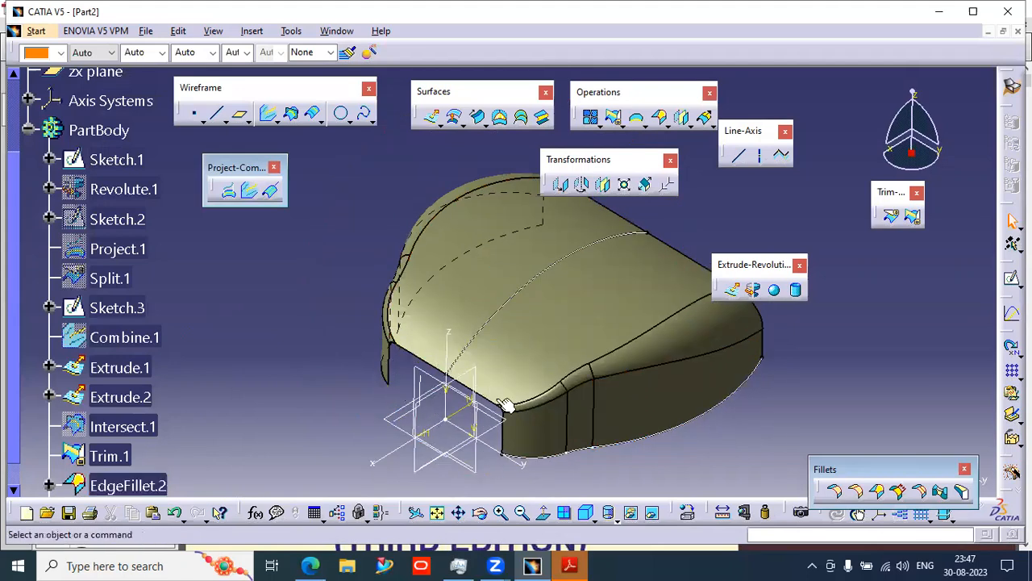
pyautogui.moveTo(625, 389); pyautogui.dragTo(682, 285, button='middle')
pyautogui.moveTo(688, 408); pyautogui.dragTo(632, 373, button='middle')
pyautogui.moveTo(508, 393); pyautogui.dragTo(520, 294, button='middle')
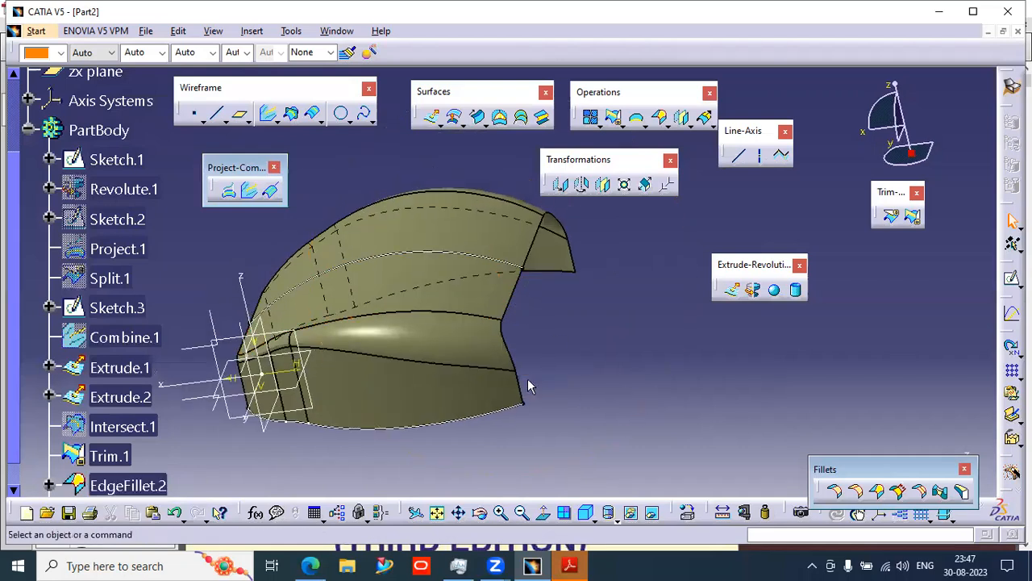
pyautogui.moveTo(329, 415); pyautogui.dragTo(542, 437, button='middle')
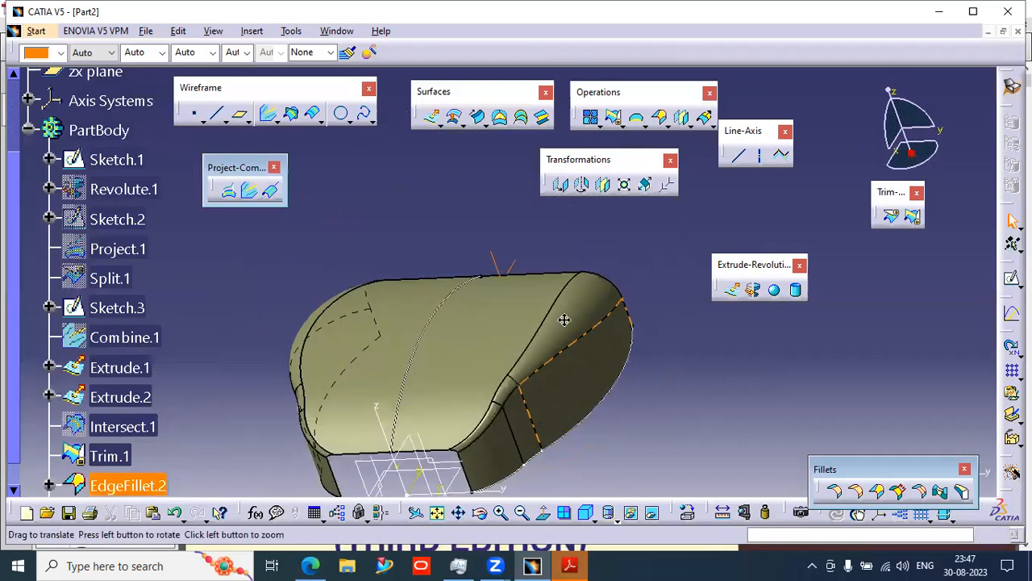
pyautogui.moveTo(565, 317); pyautogui.dragTo(595, 191, button='middle')
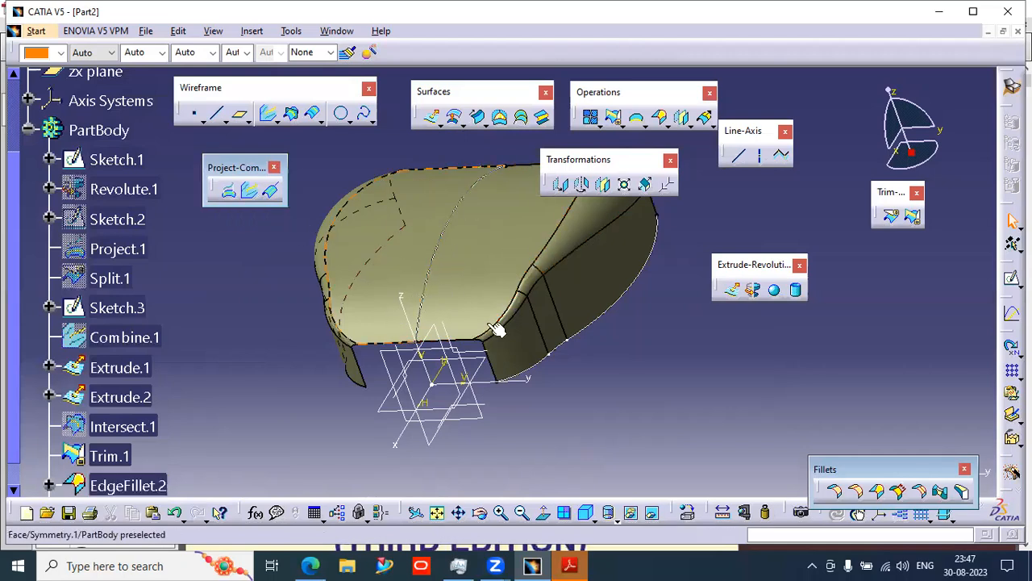
pyautogui.moveTo(640, 374); pyautogui.dragTo(535, 414, button='middle')
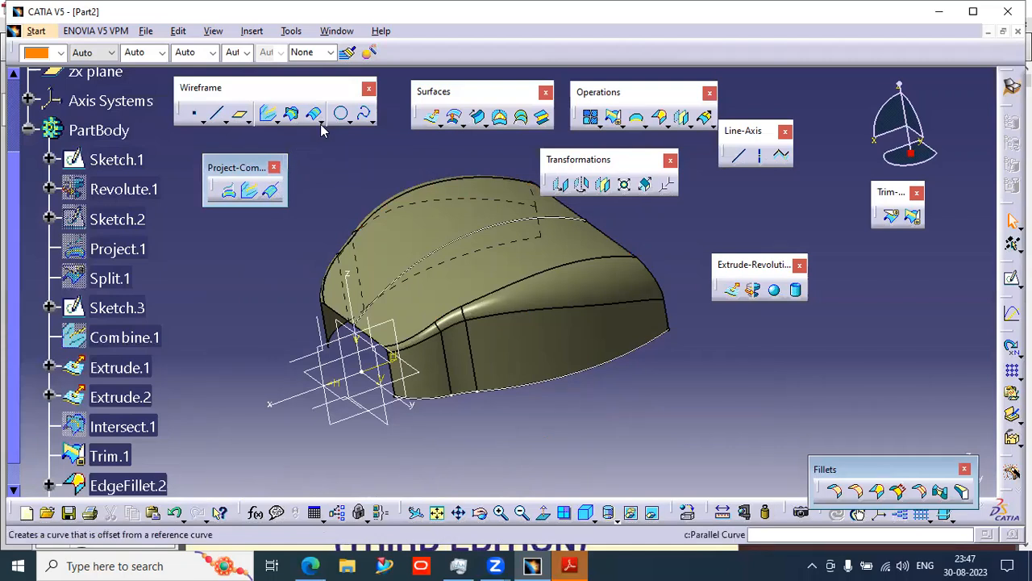
# - Close the Project-Combine toolbar
pyautogui.click(367, 120)
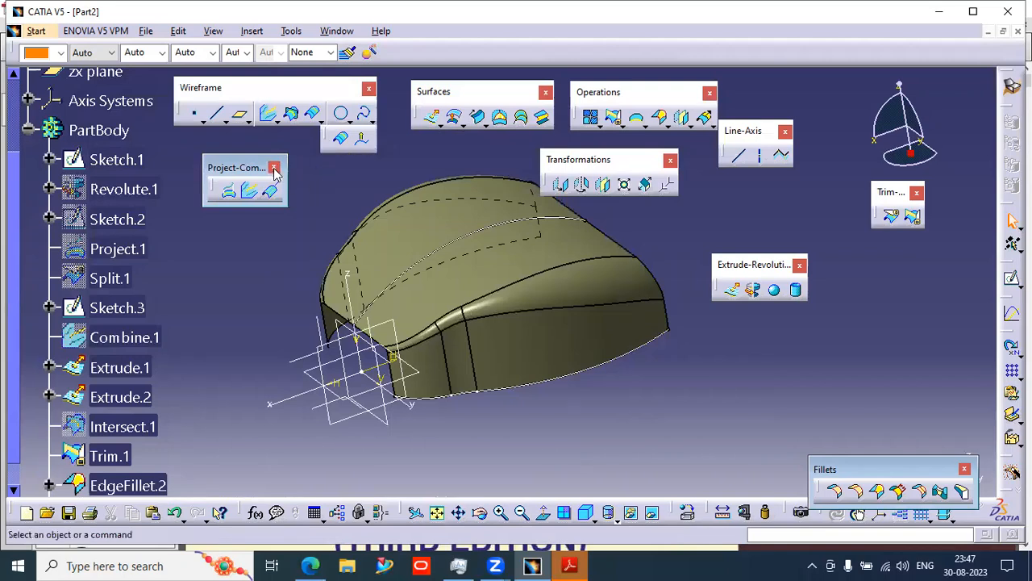
pyautogui.click(301, 170)
pyautogui.click(274, 168)
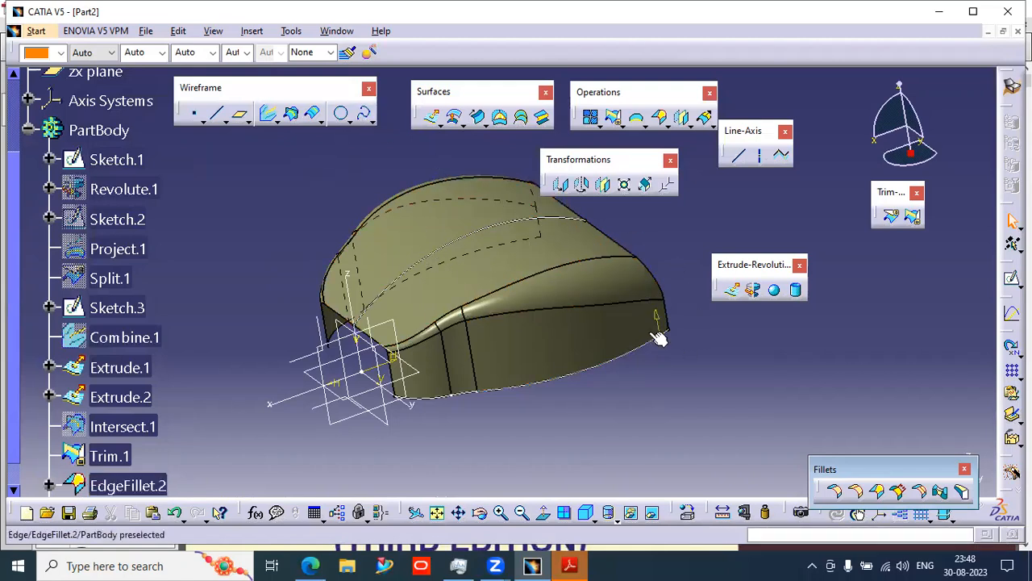
# - Orbit around the combined surfaces again to review the symmetric result
pyautogui.moveTo(546, 362); pyautogui.dragTo(611, 378, button='middle')
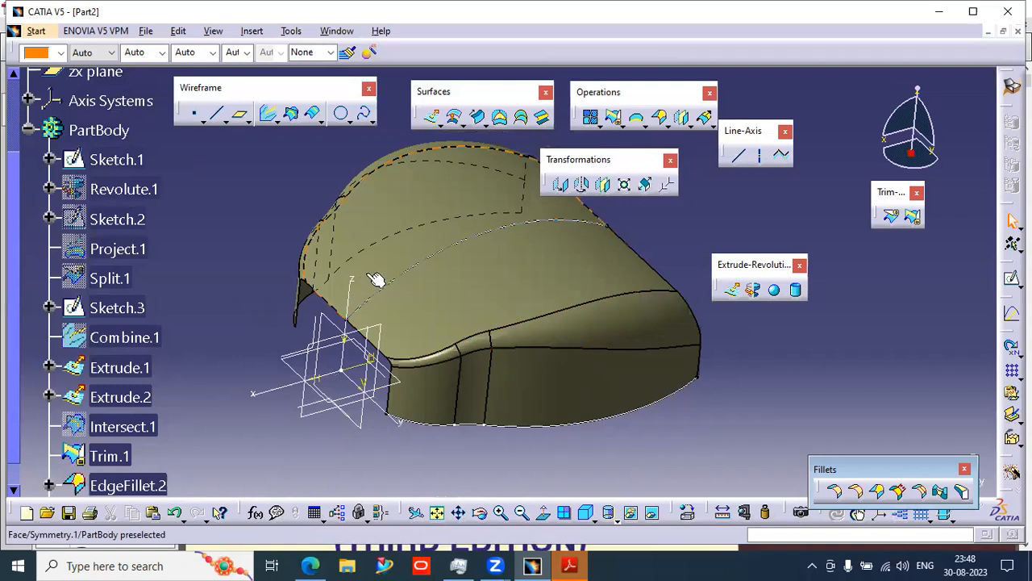
pyautogui.click(300, 369)
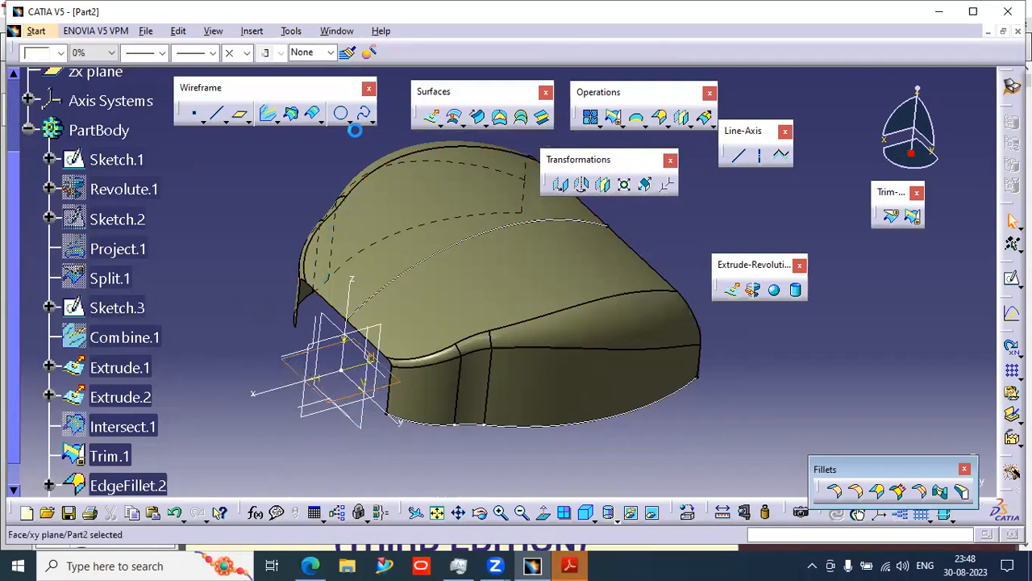
pyautogui.click(283, 192)
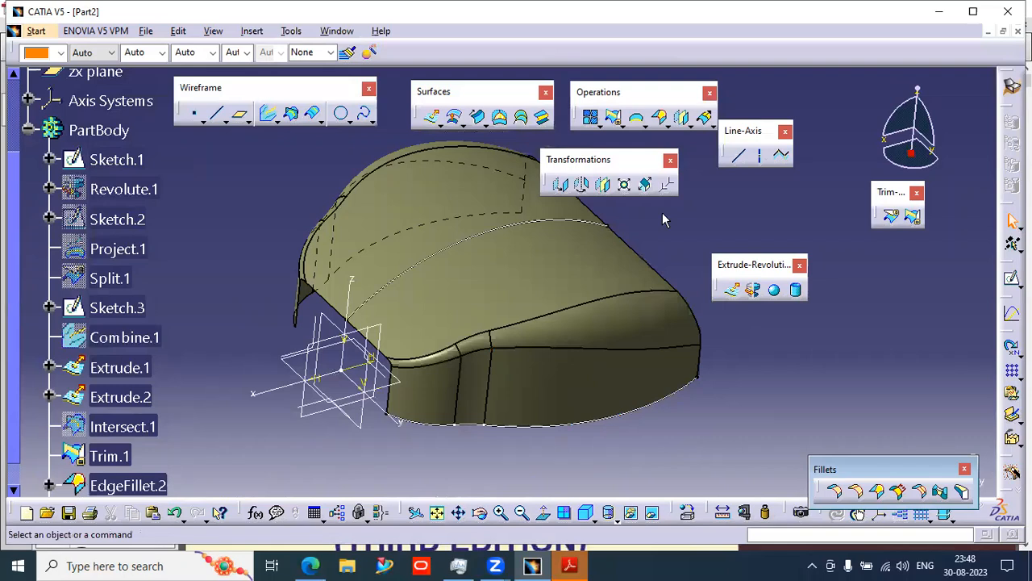
pyautogui.moveTo(419, 342); pyautogui.dragTo(441, 382, button='middle')
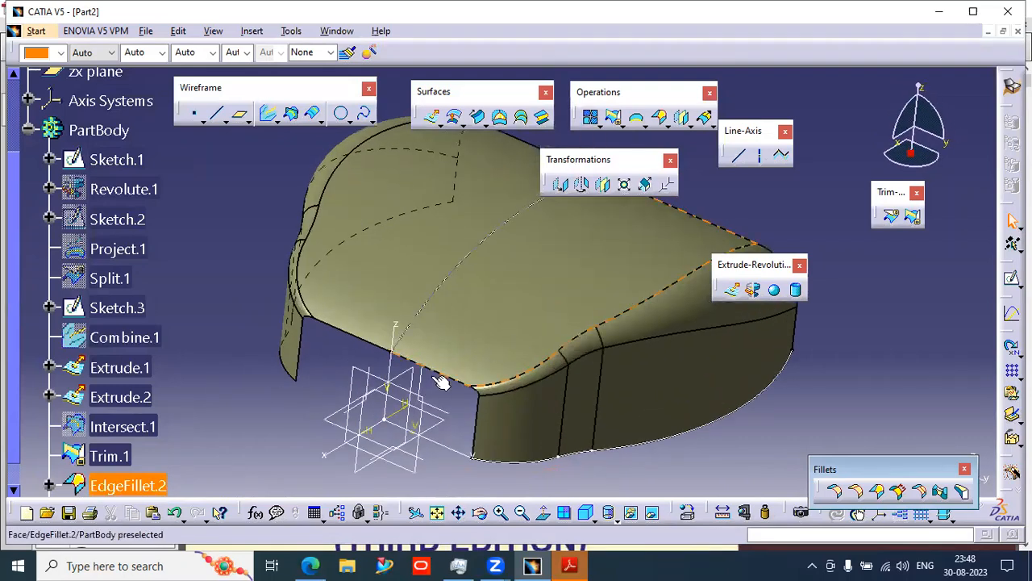
pyautogui.click(348, 121)
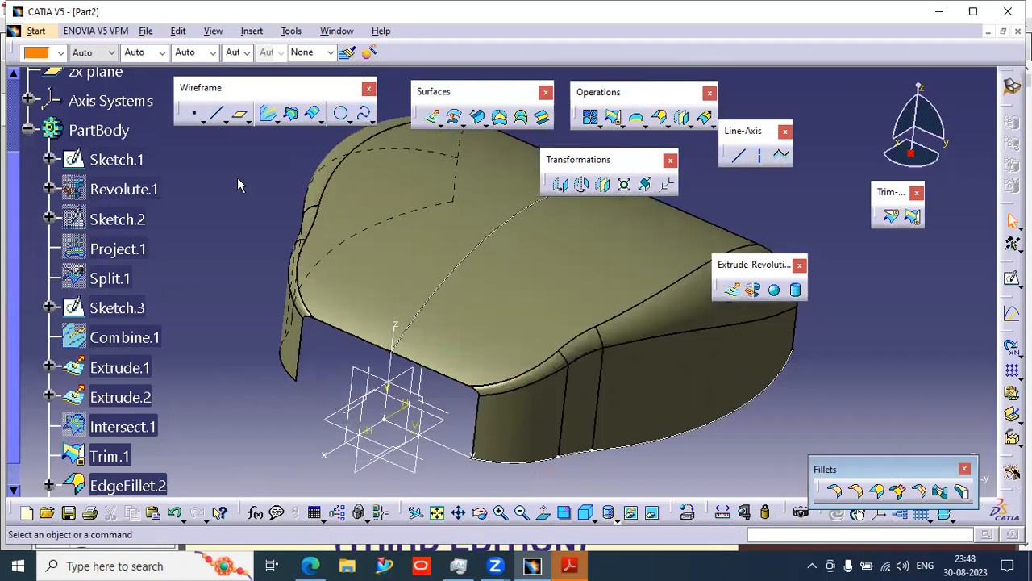
pyautogui.moveTo(543, 315); pyautogui.dragTo(525, 393, button='middle')
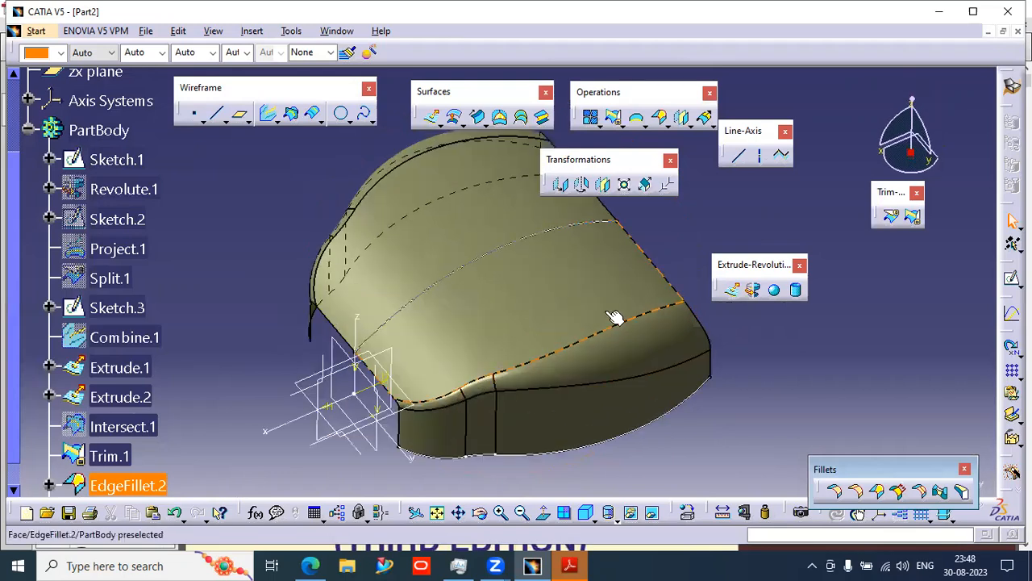
pyautogui.moveTo(636, 304); pyautogui.dragTo(506, 270, button='middle')
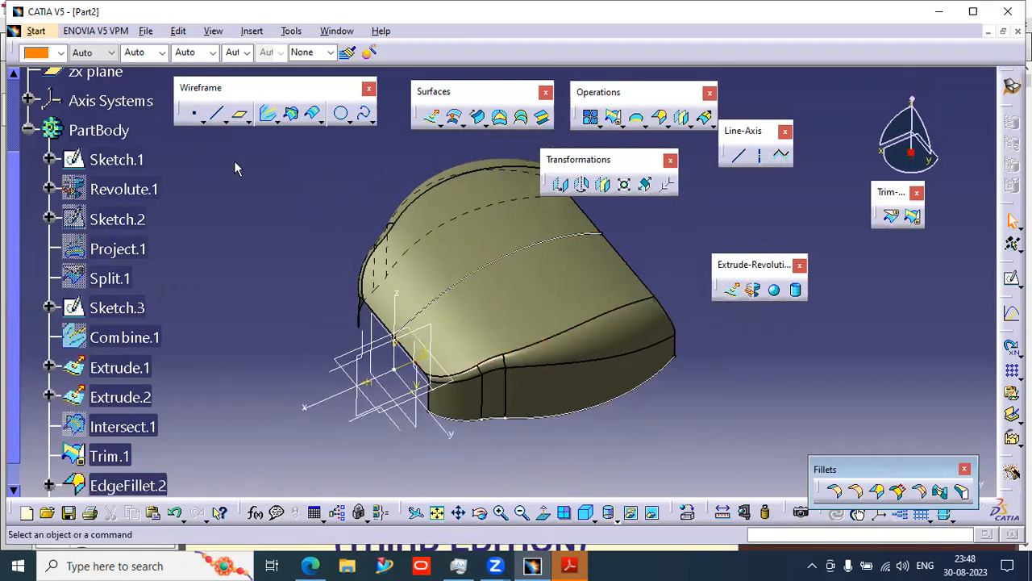